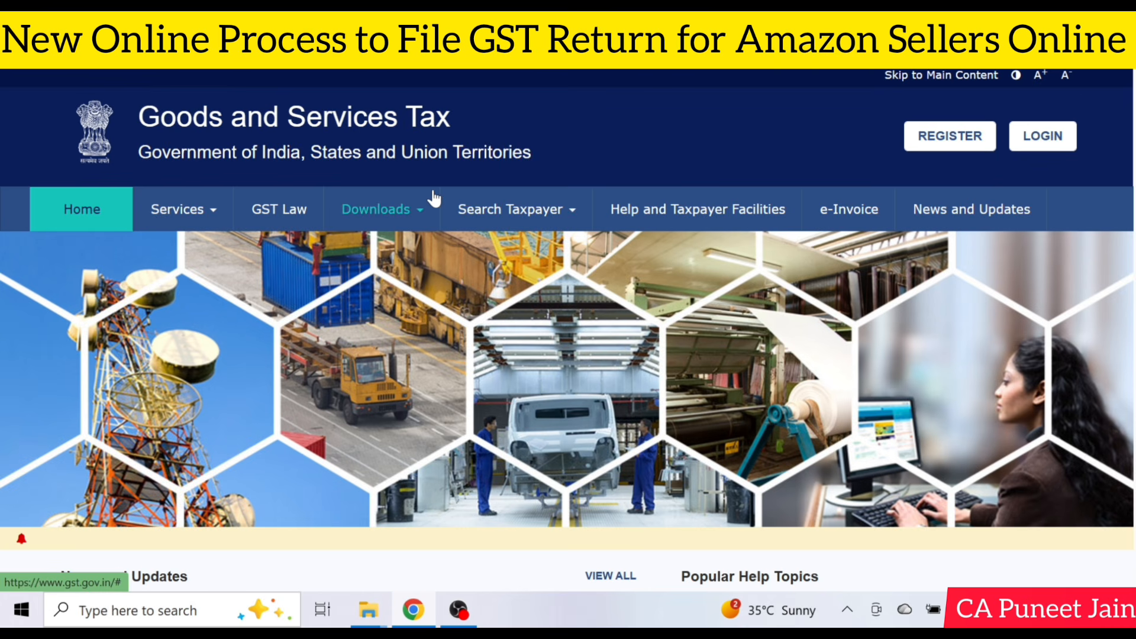
# Step: Download the Returns Offline Tool from the GST portal's offline tools and save gst_offline_tool to the Desktop
pyautogui.click(434, 201)
pyautogui.click(81, 251)
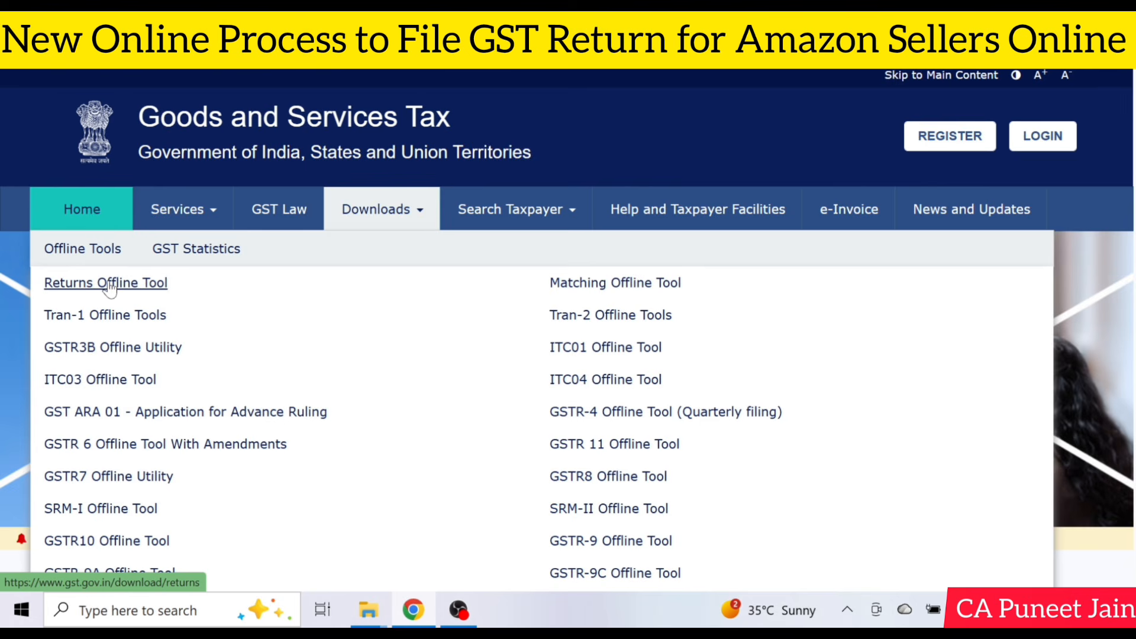
pyautogui.click(110, 284)
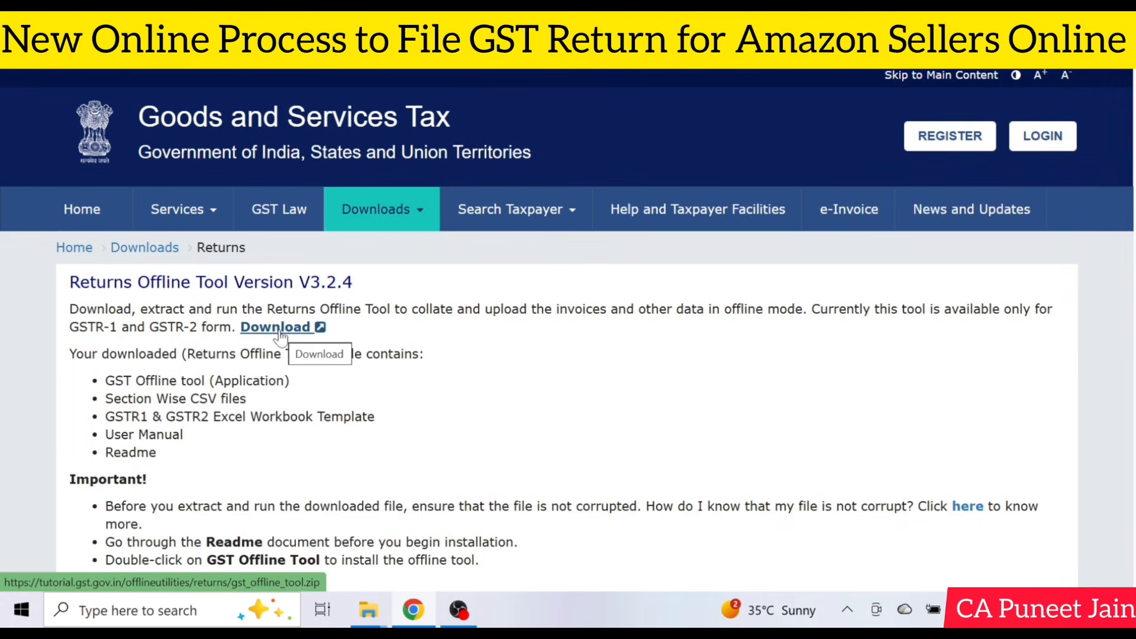
pyautogui.click(278, 329)
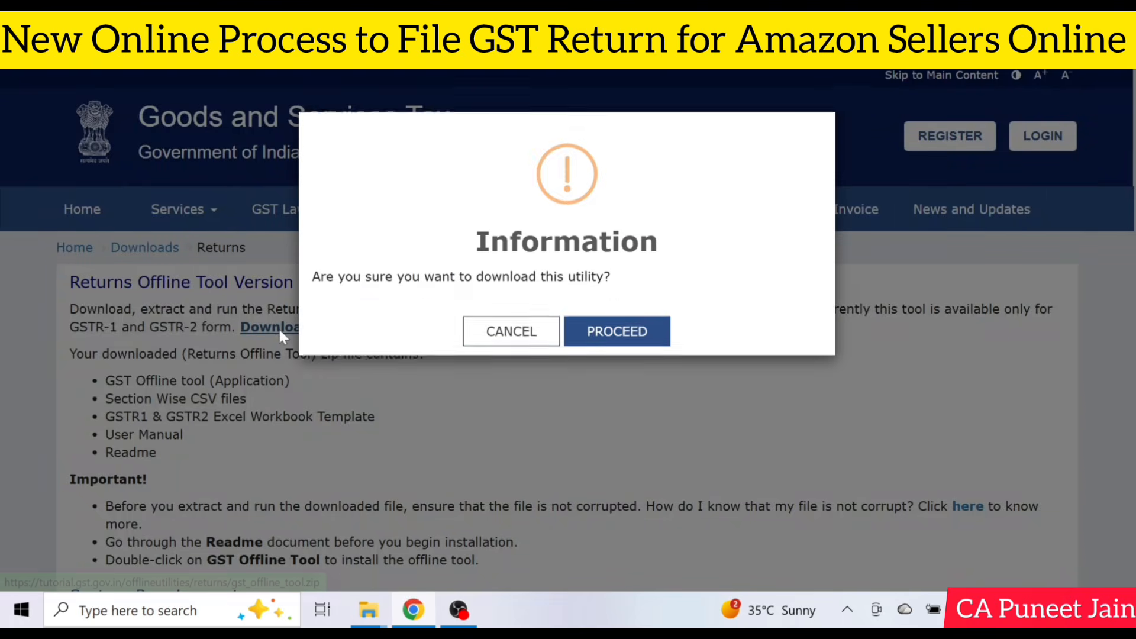
pyautogui.click(637, 330)
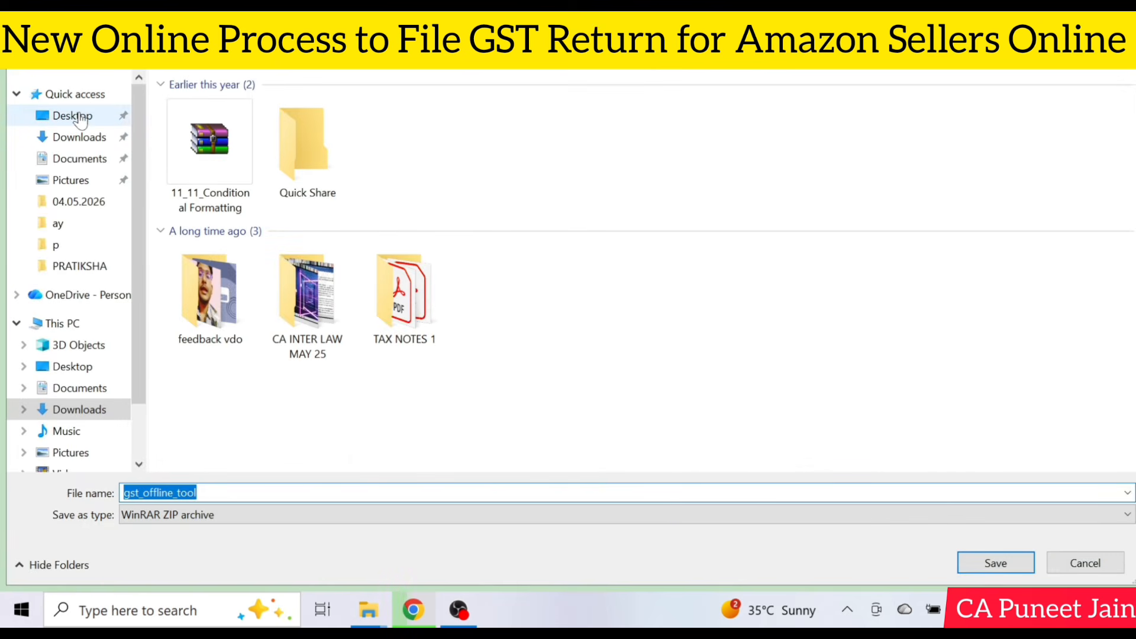
pyautogui.click(74, 116)
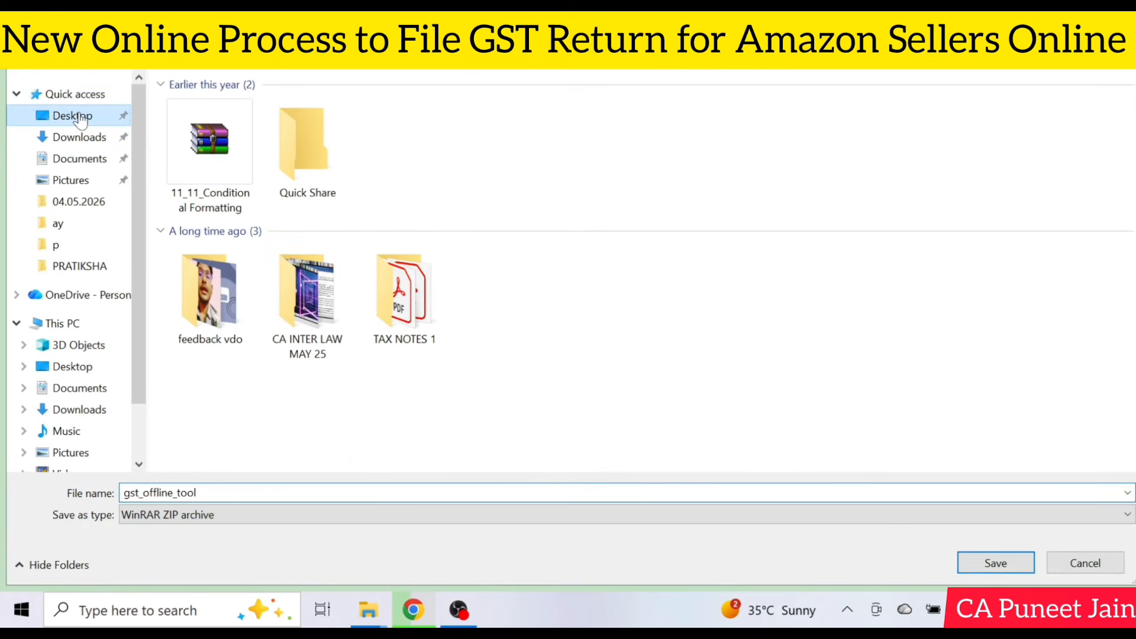
pyautogui.click(1054, 570)
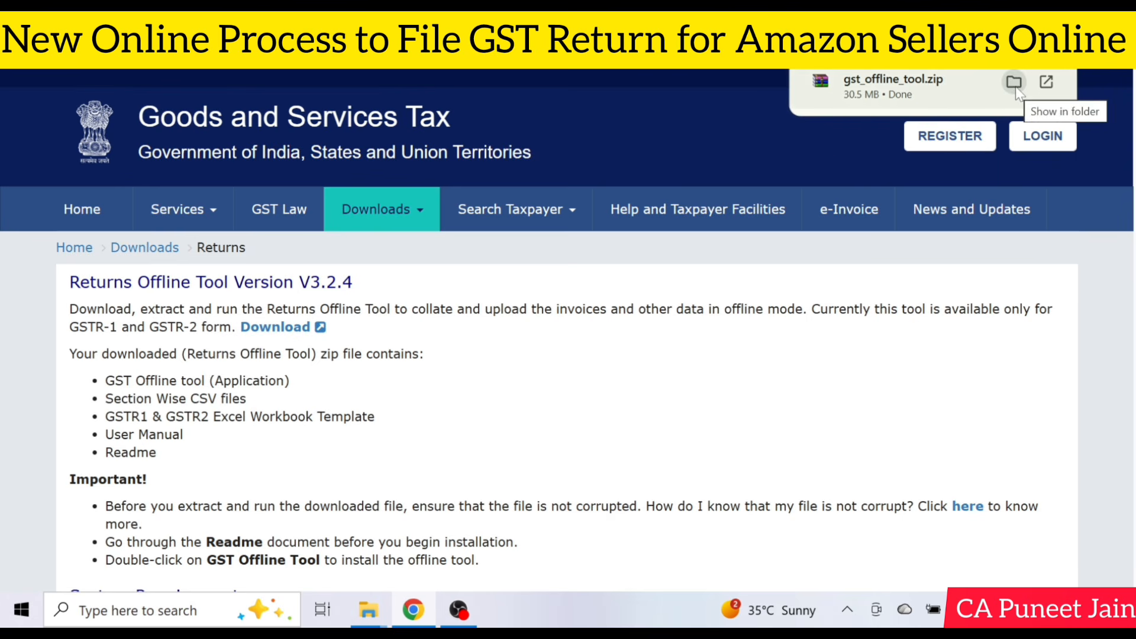
# Step: Extract the downloaded gst_offline_tool archive into a gst_offline_tool folder on the desktop
pyautogui.click(1014, 82)
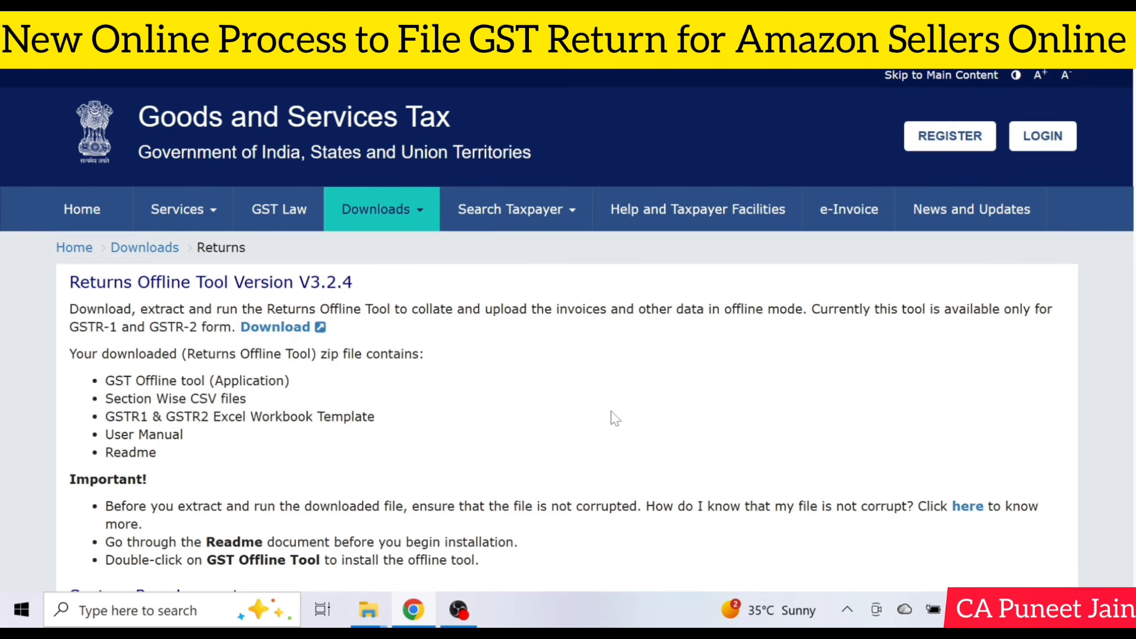
pyautogui.press('super+d')
pyautogui.click(974, 309)
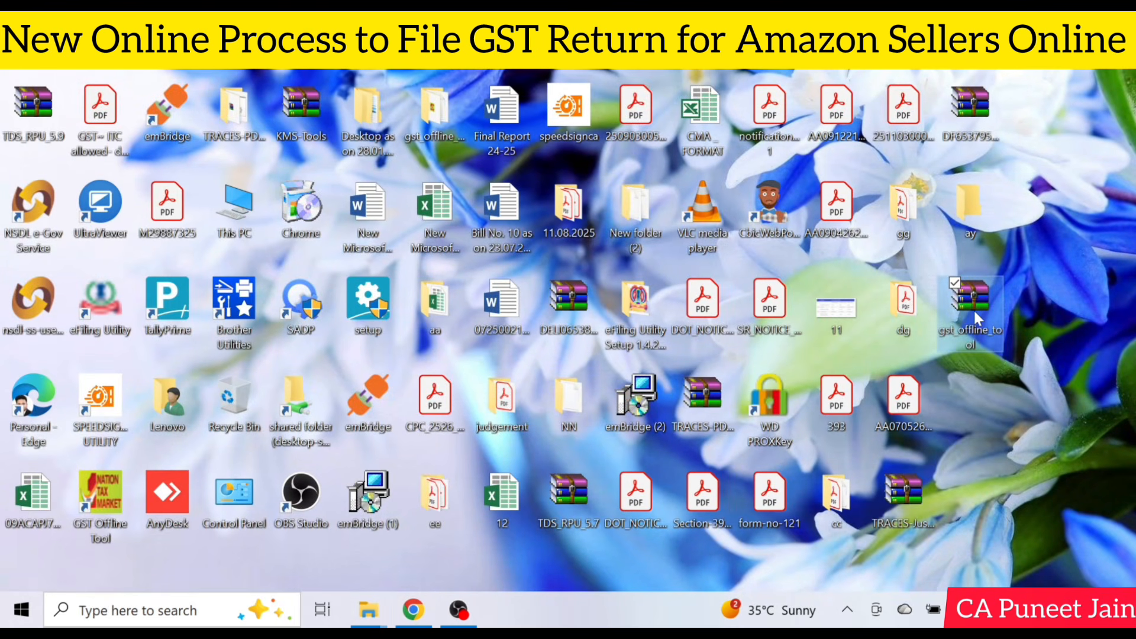
pyautogui.rightClick(972, 308)
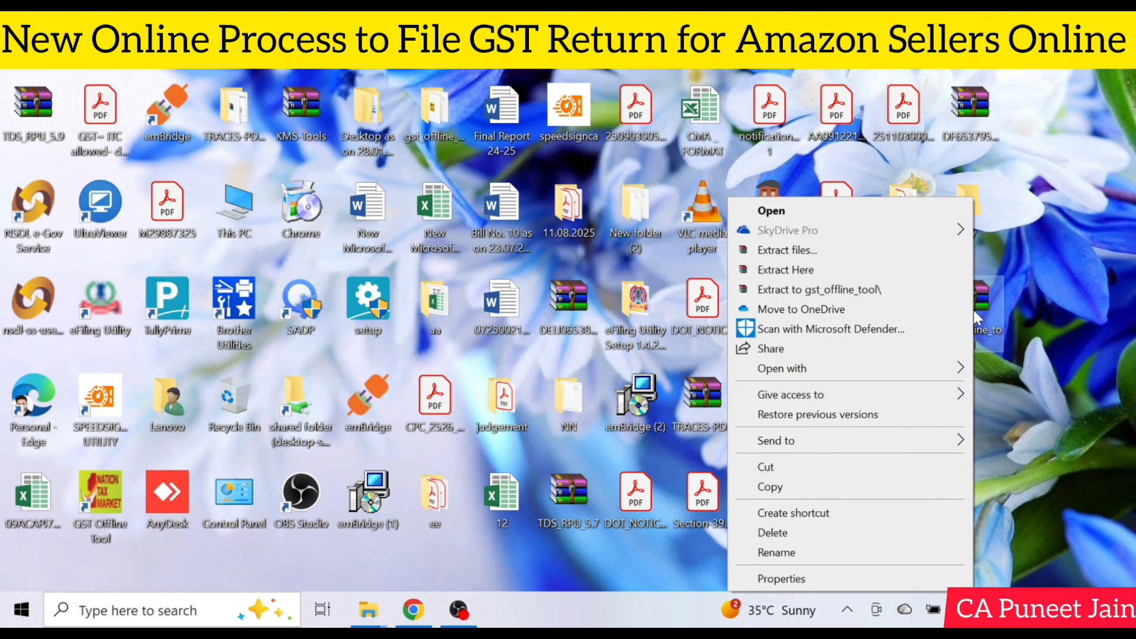
pyautogui.click(811, 250)
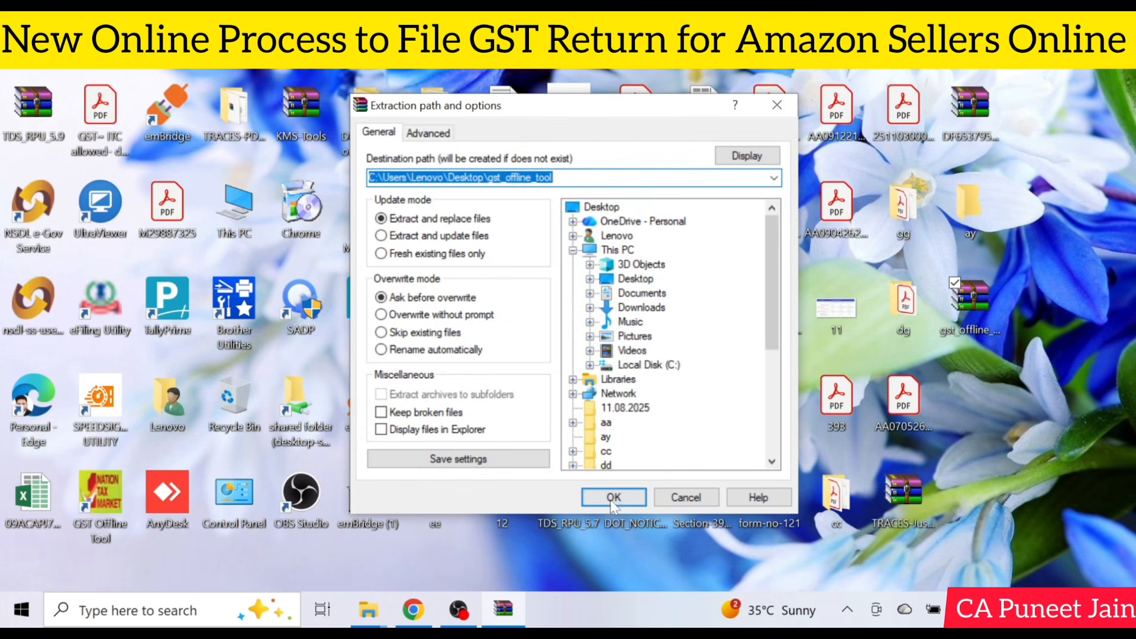
pyautogui.click(611, 501)
pyautogui.click(552, 367)
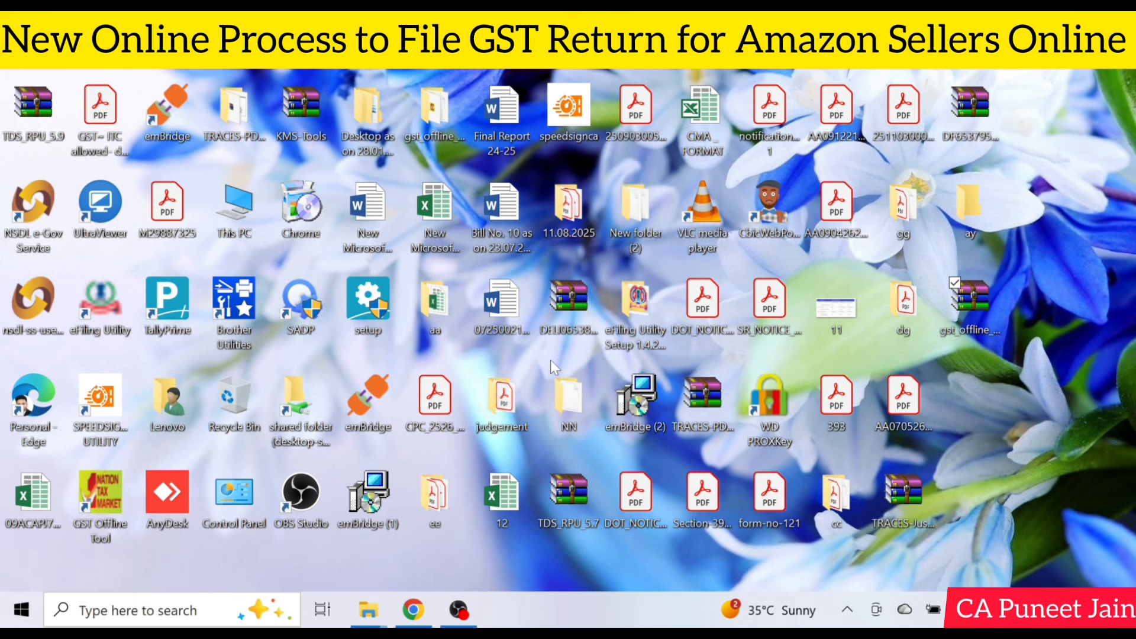
# Step: Open the extracted gst_offline_tool folder and select the GST Offline Tool application
pyautogui.click(431, 117)
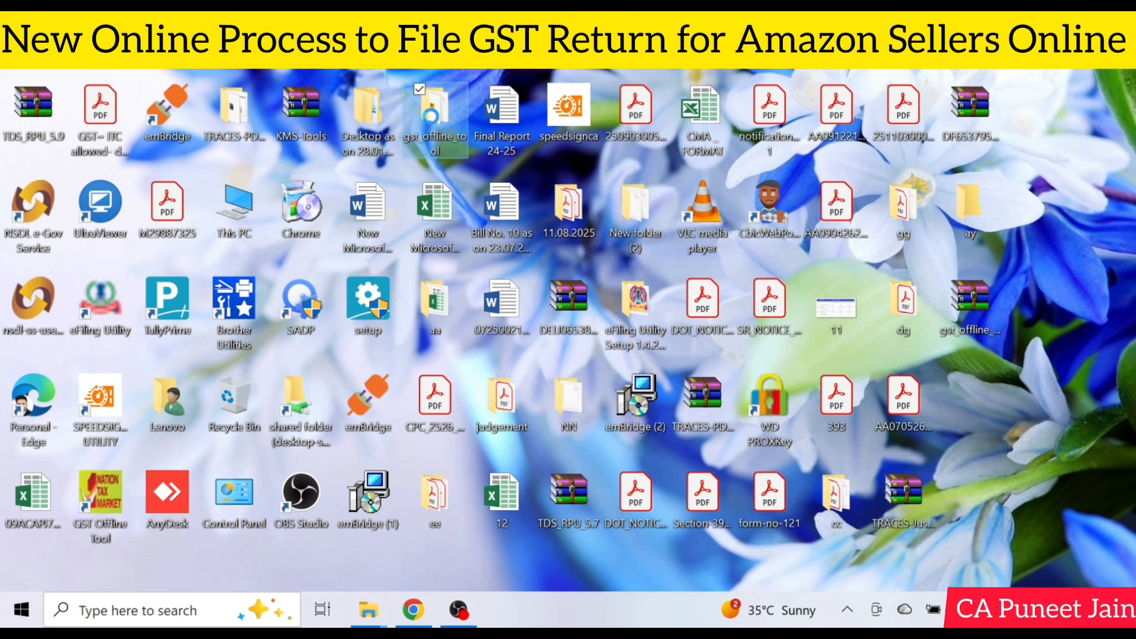
pyautogui.doubleClick(431, 116)
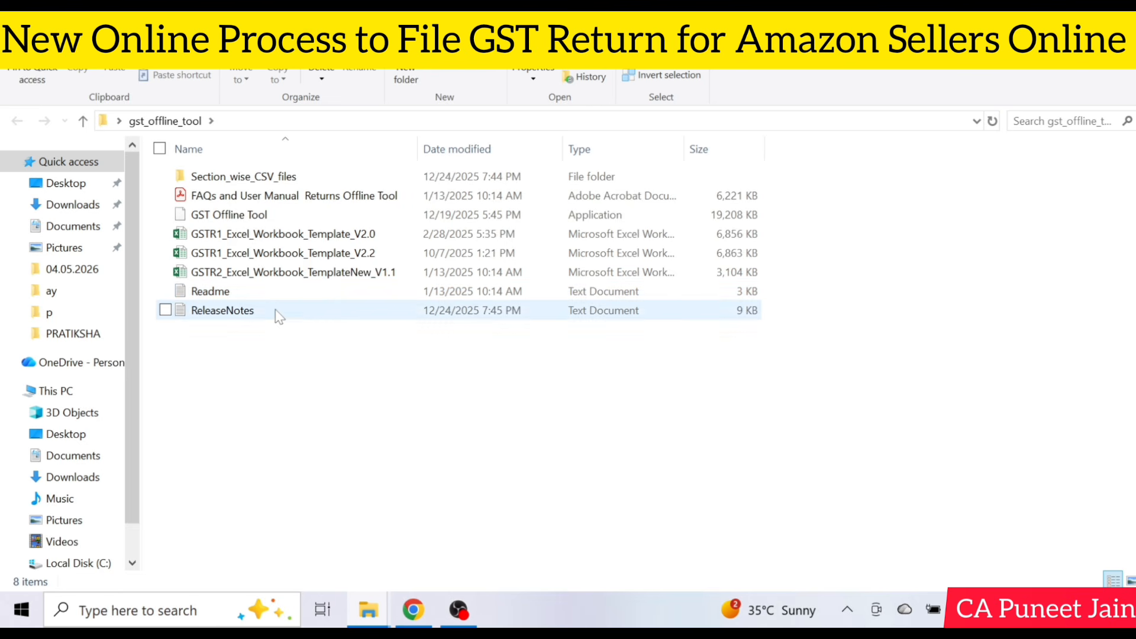
pyautogui.click(235, 220)
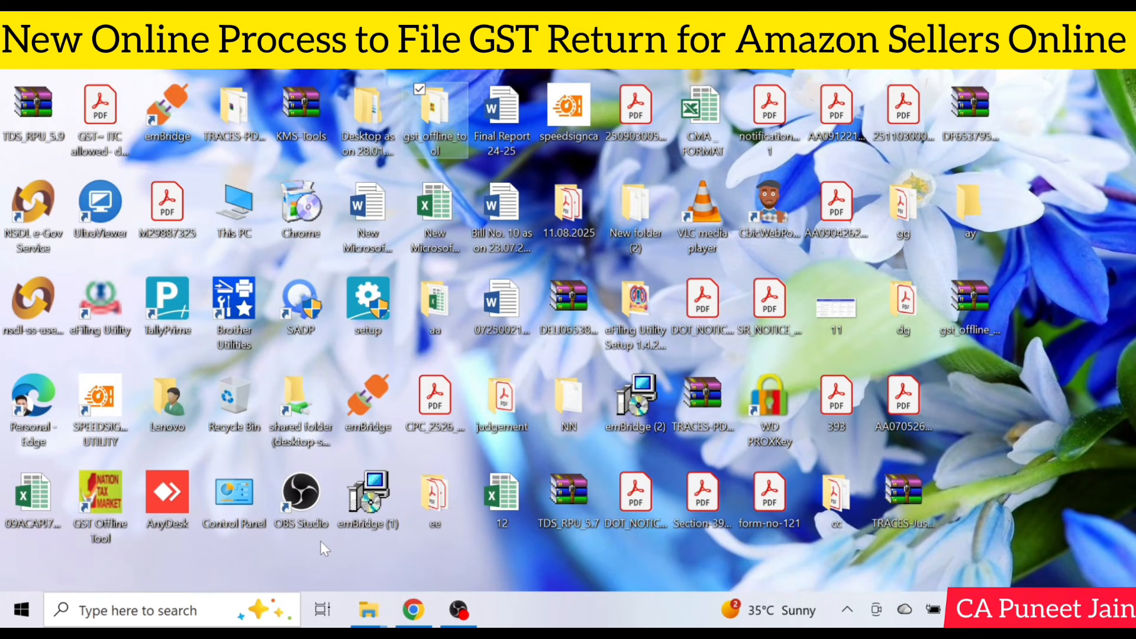
# Step: Launch the GST Offline Tool from the desktop and start a new invoice/other data upload for a return
pyautogui.click(321, 540)
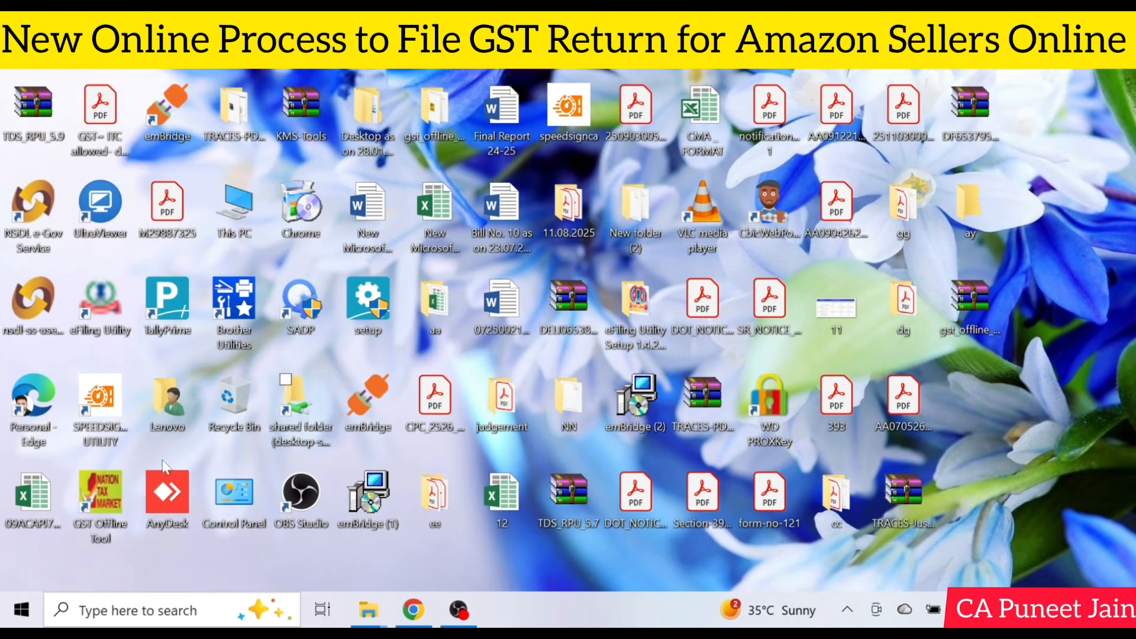
pyautogui.doubleClick(100, 509)
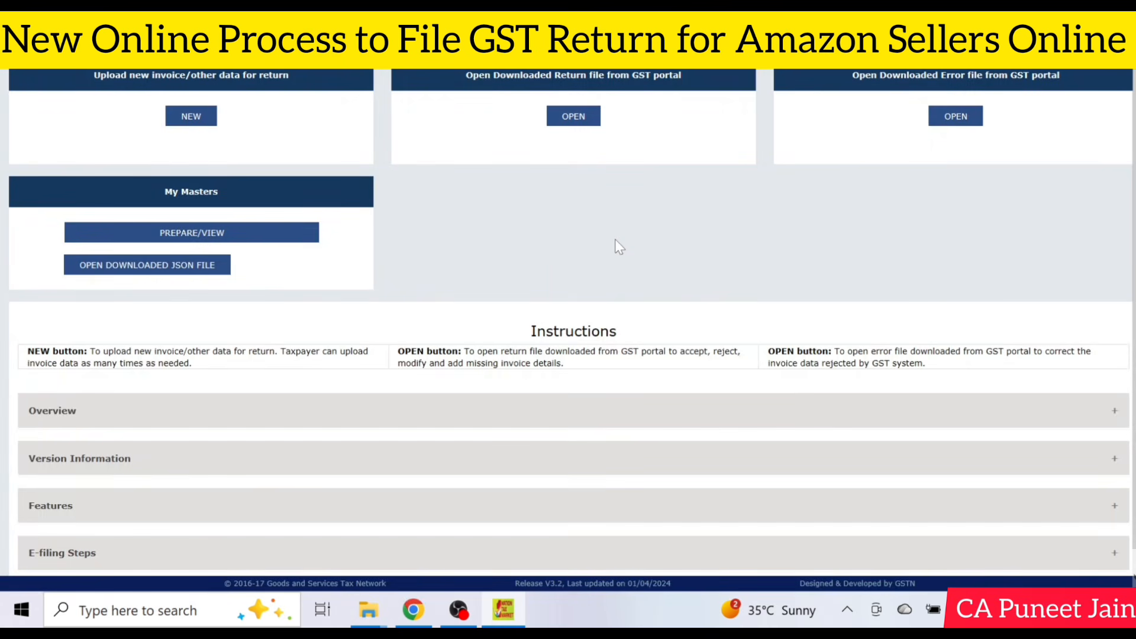
pyautogui.hotkey('ctrl', '+')
pyautogui.hotkey('ctrl', '+')
pyautogui.hotkey('ctrl', '+')
pyautogui.scroll(1, 691, 223)
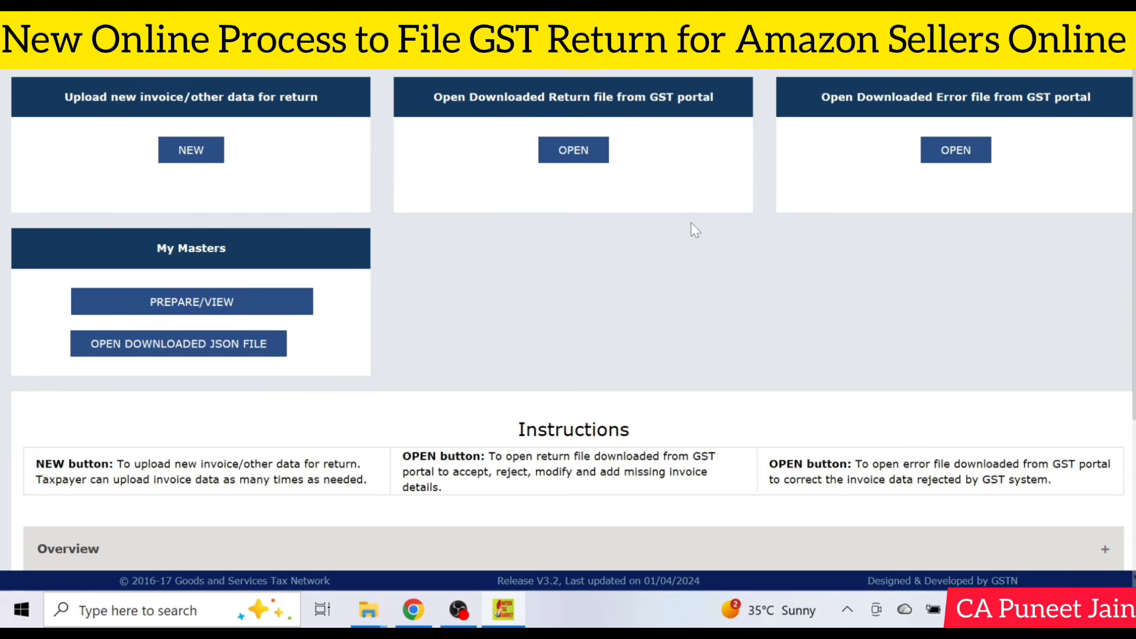
pyautogui.hotkey('ctrl', '+')
pyautogui.scroll(1, 694, 230)
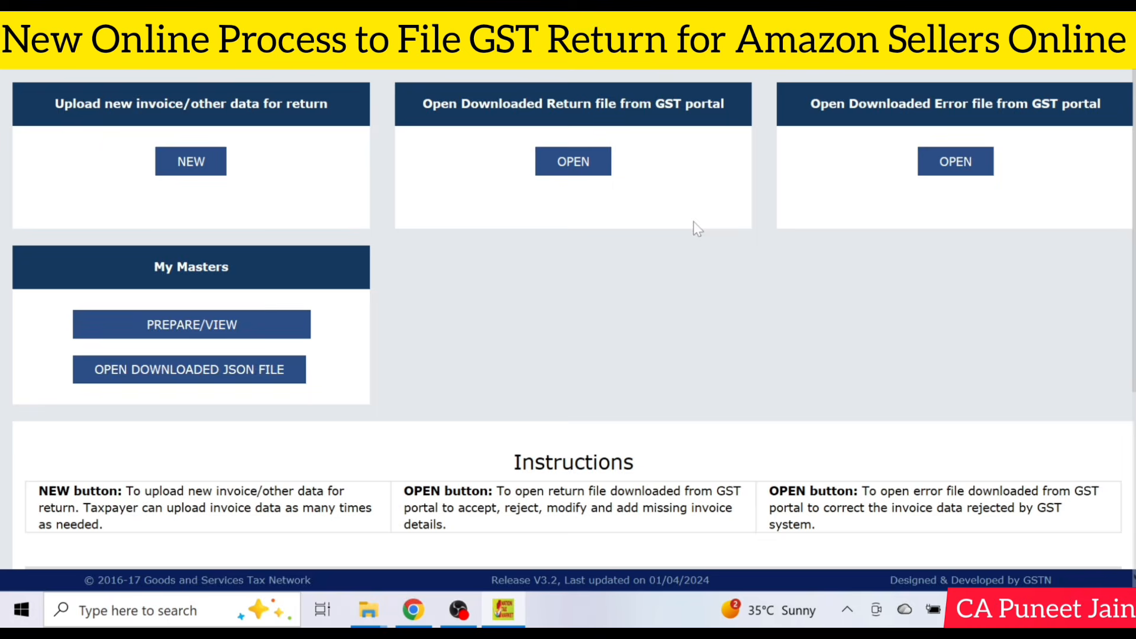
pyautogui.click(207, 173)
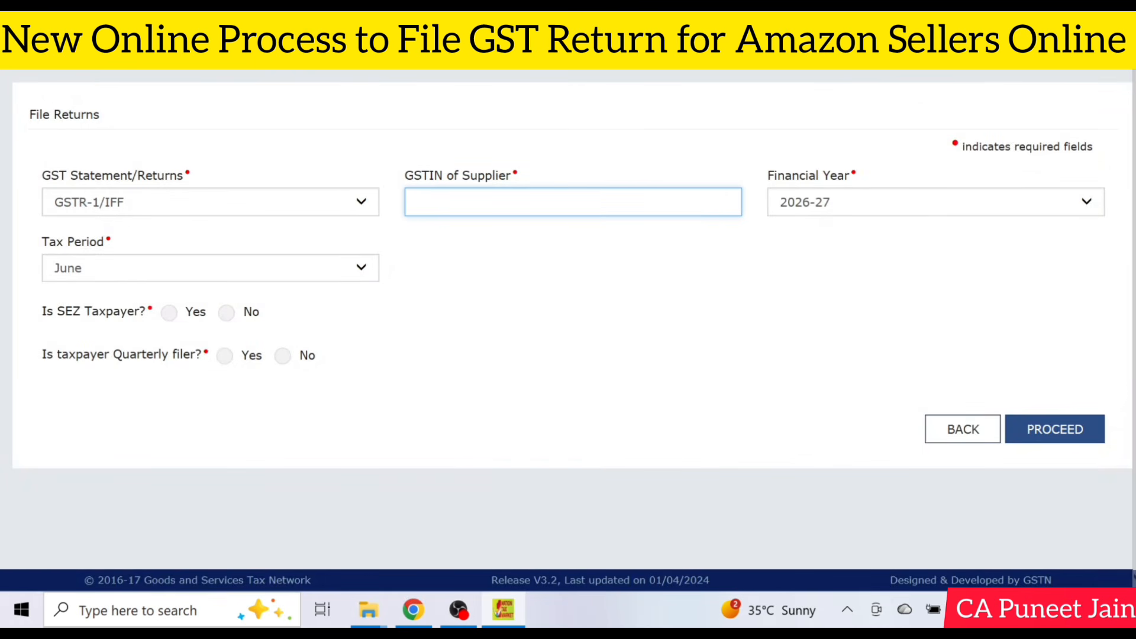
# Step: Set the tax period to May, answer No to the SEZ, quarterly filer and 5CR turnover questions, and go to the supplier GSTIN field
pyautogui.click(85, 272)
pyautogui.click(83, 254)
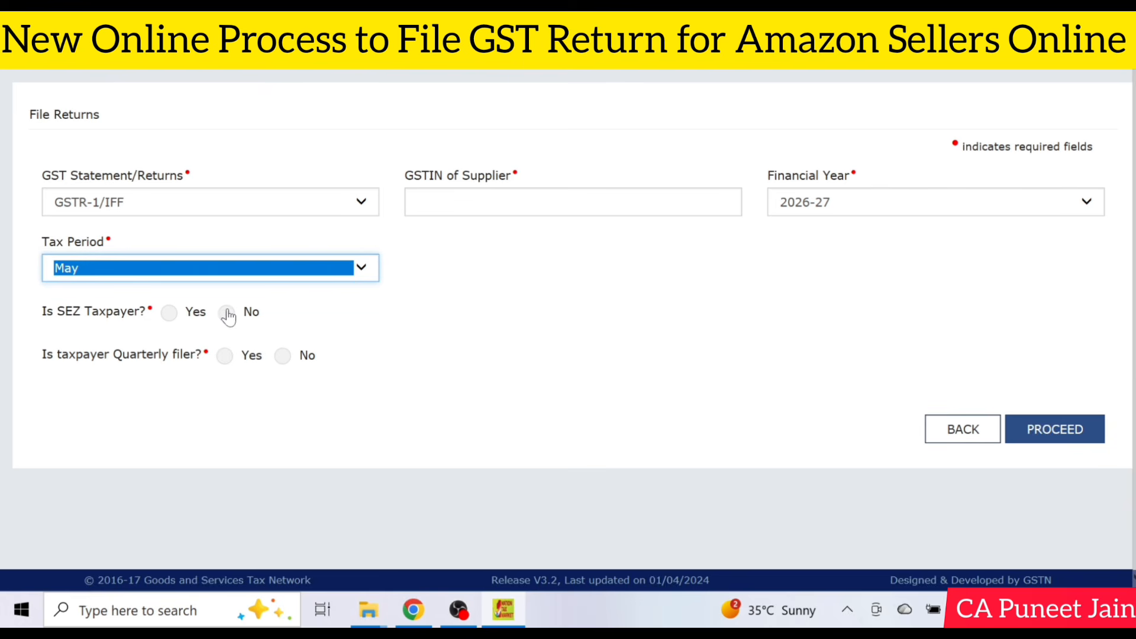
pyautogui.click(228, 314)
pyautogui.click(282, 356)
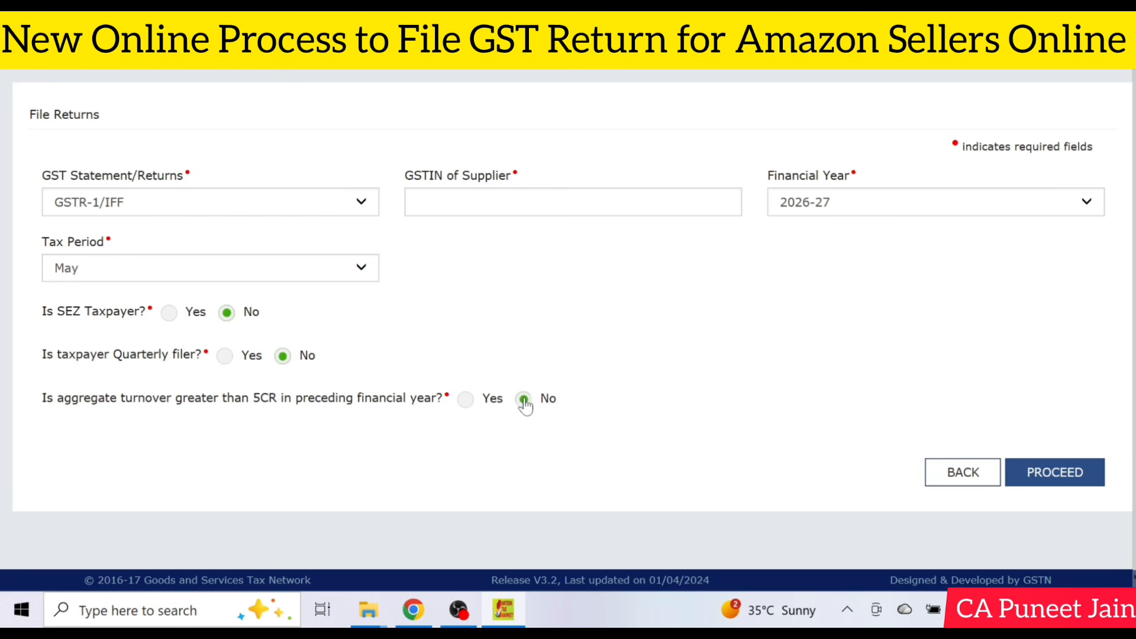
pyautogui.click(1069, 481)
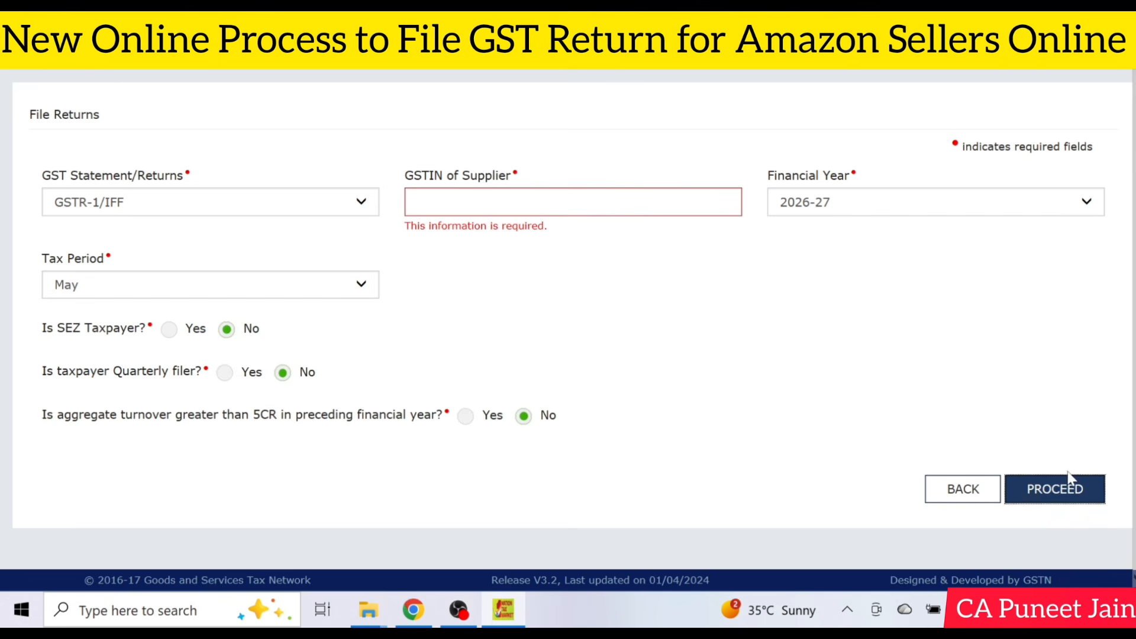
pyautogui.click(532, 202)
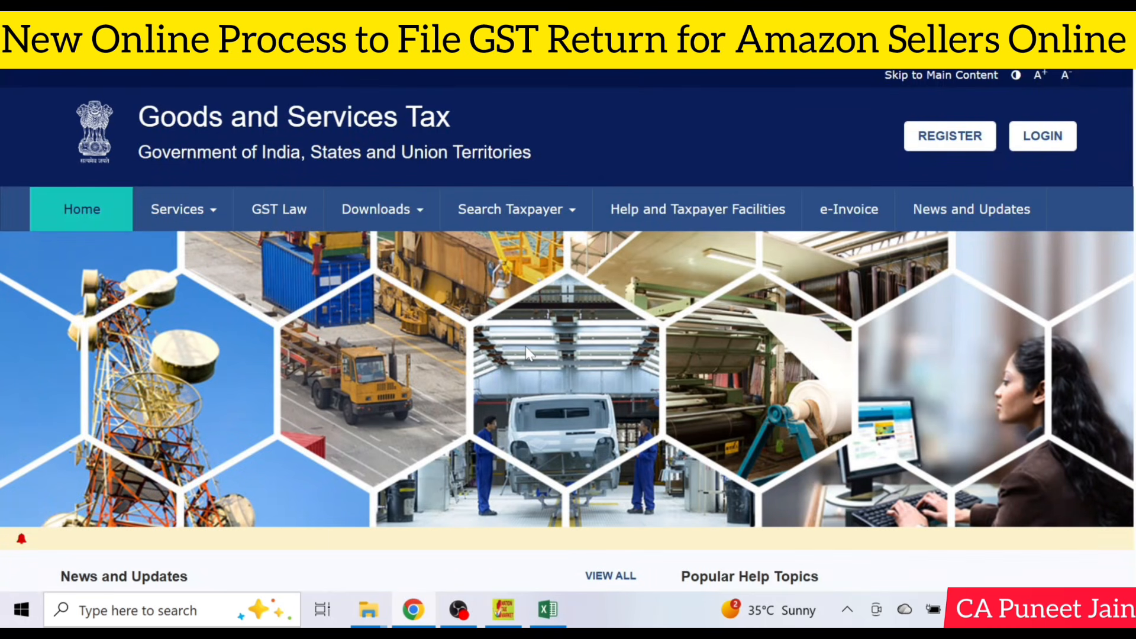
# Step: Switch to the GST portal in Chrome and log in with the username and account password
pyautogui.click(1042, 137)
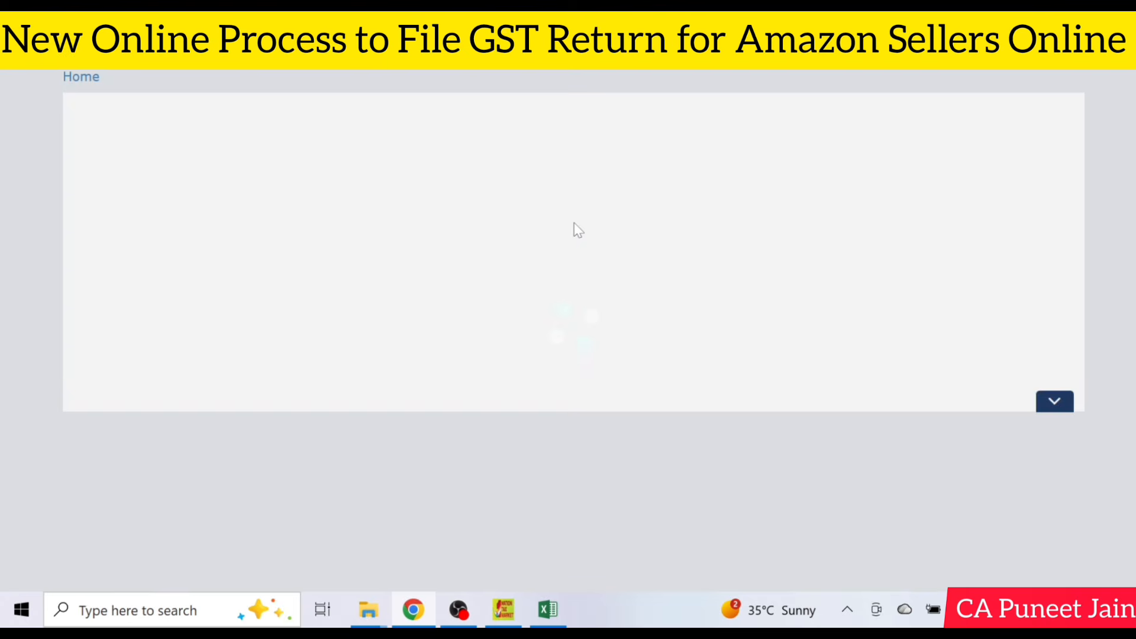
pyautogui.scroll(-3, 480, 304)
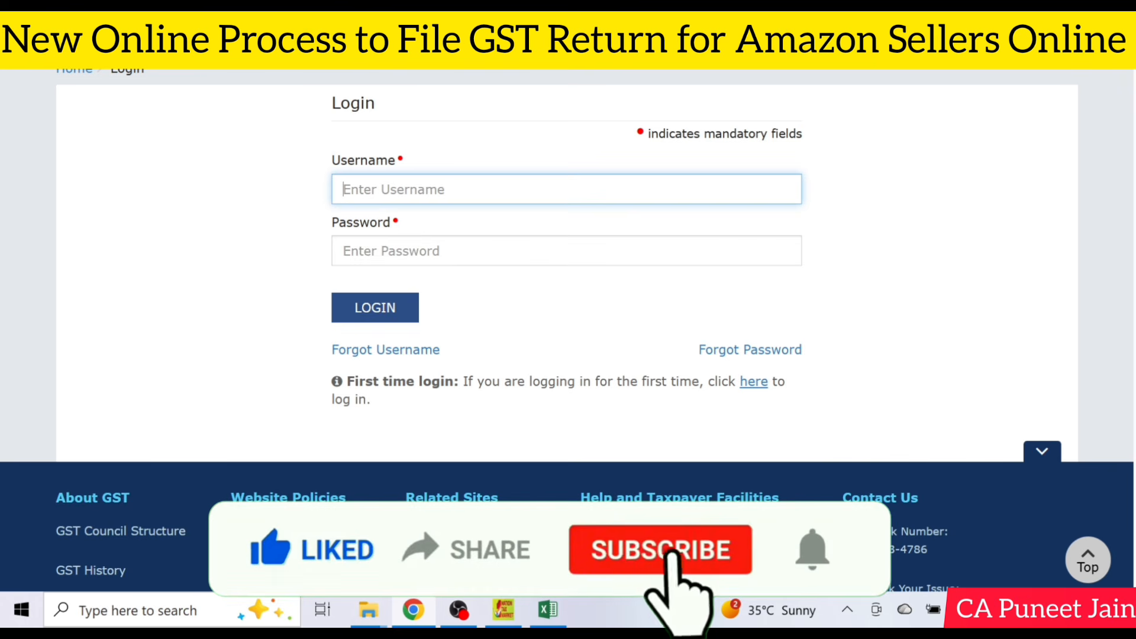
pyautogui.click(415, 251)
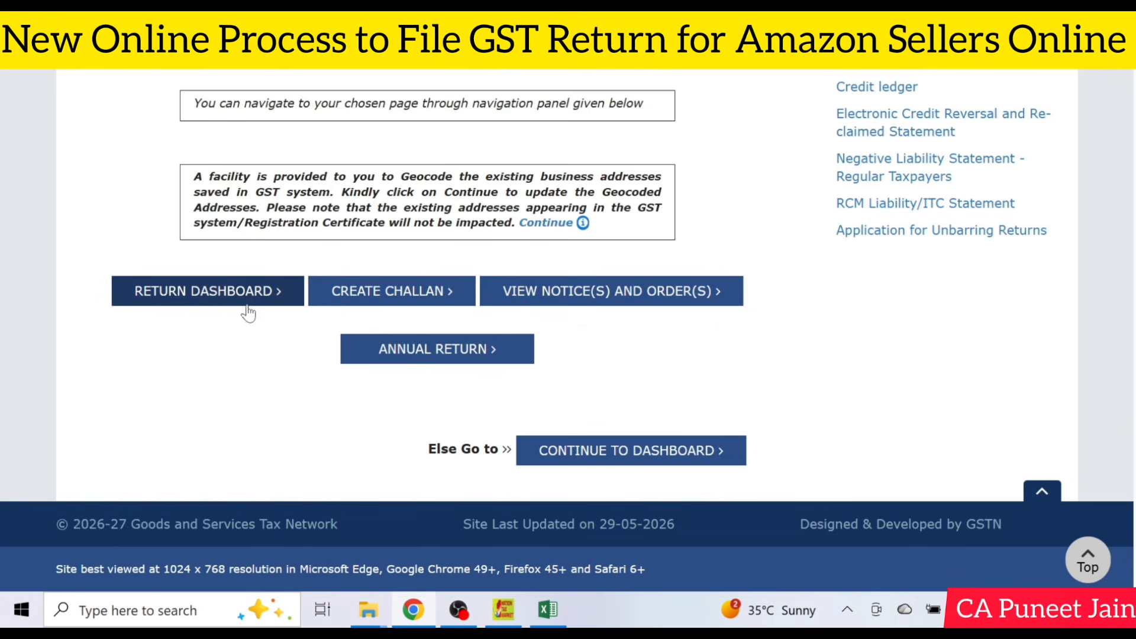
# Step: Search the Return Dashboard for the May returns of 2026-27 and open offline preparation for GSTR1
pyautogui.click(251, 302)
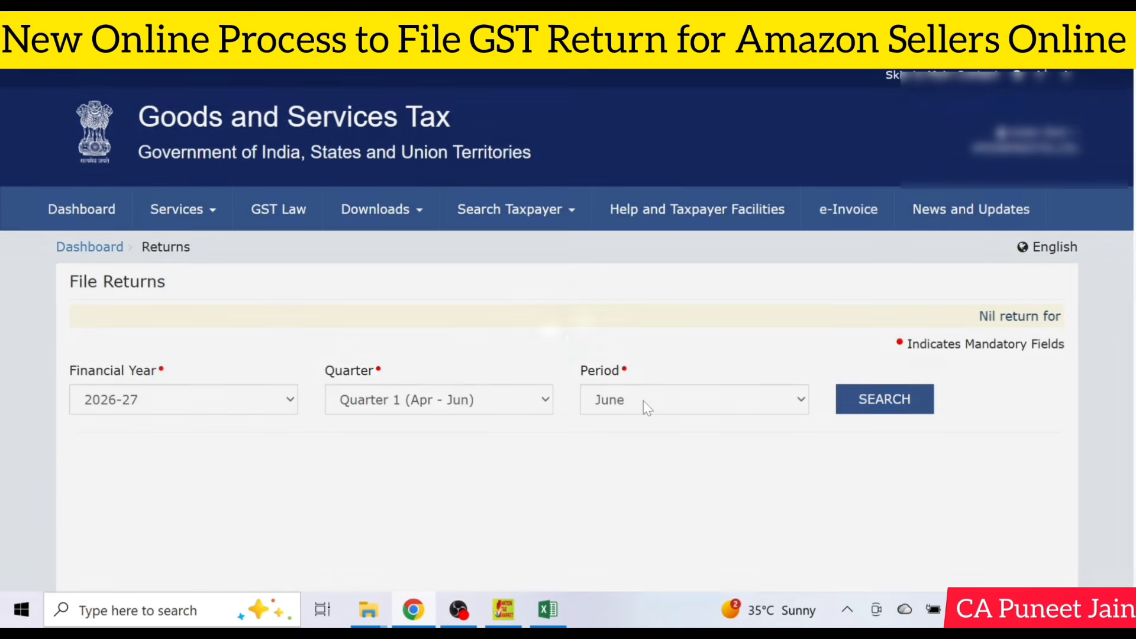
pyautogui.click(643, 400)
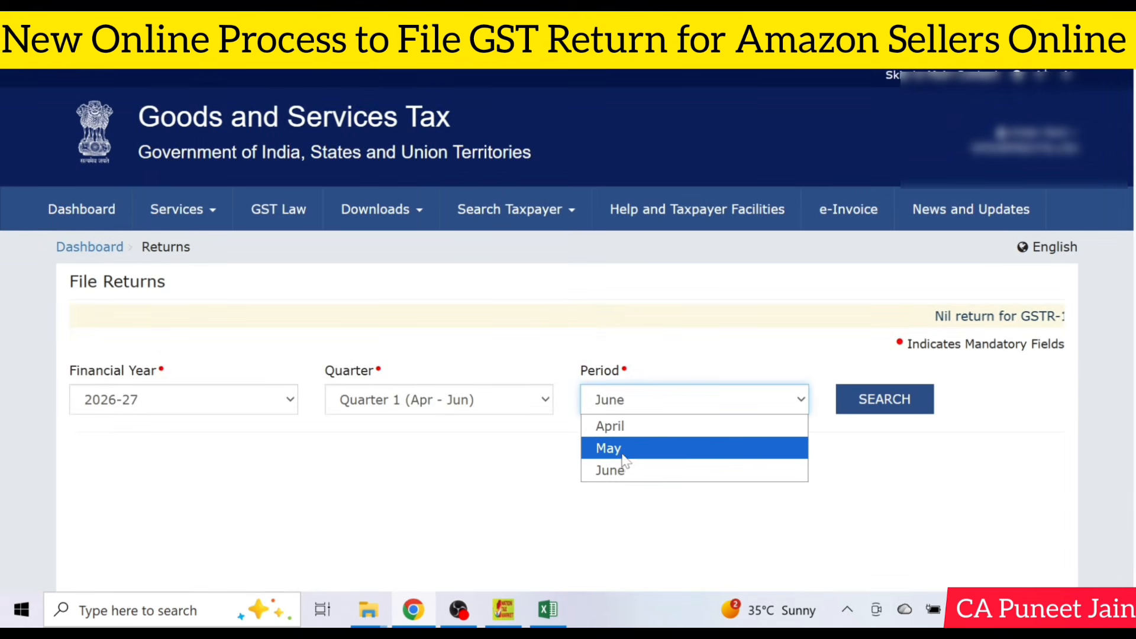
pyautogui.click(630, 448)
pyautogui.click(861, 404)
pyautogui.scroll(-5, 671, 367)
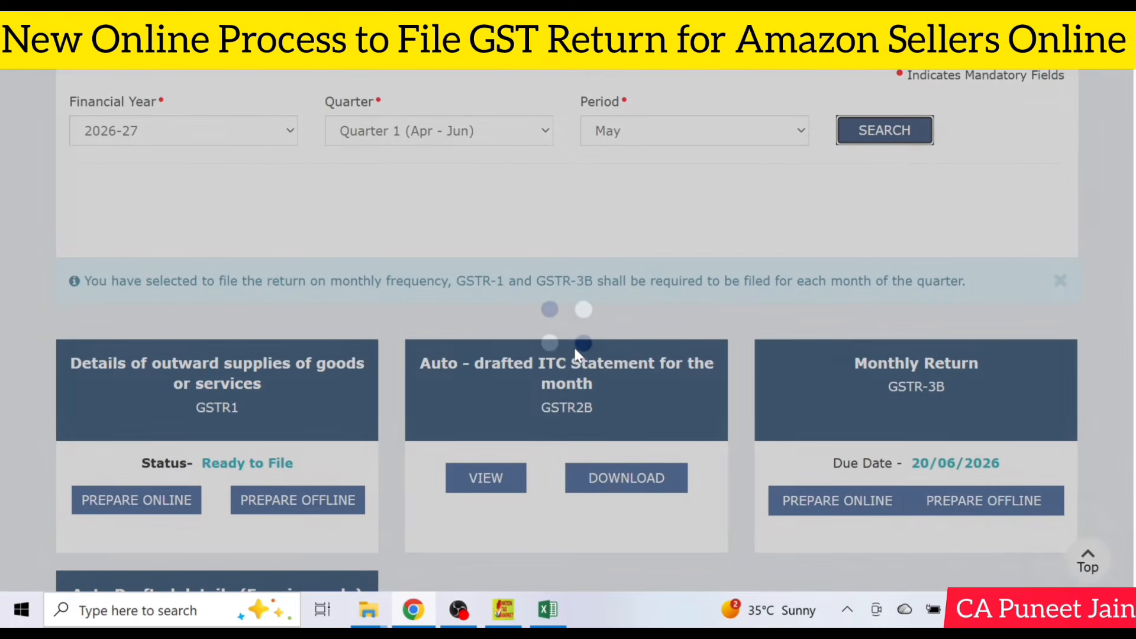
pyautogui.scroll(-5, 574, 355)
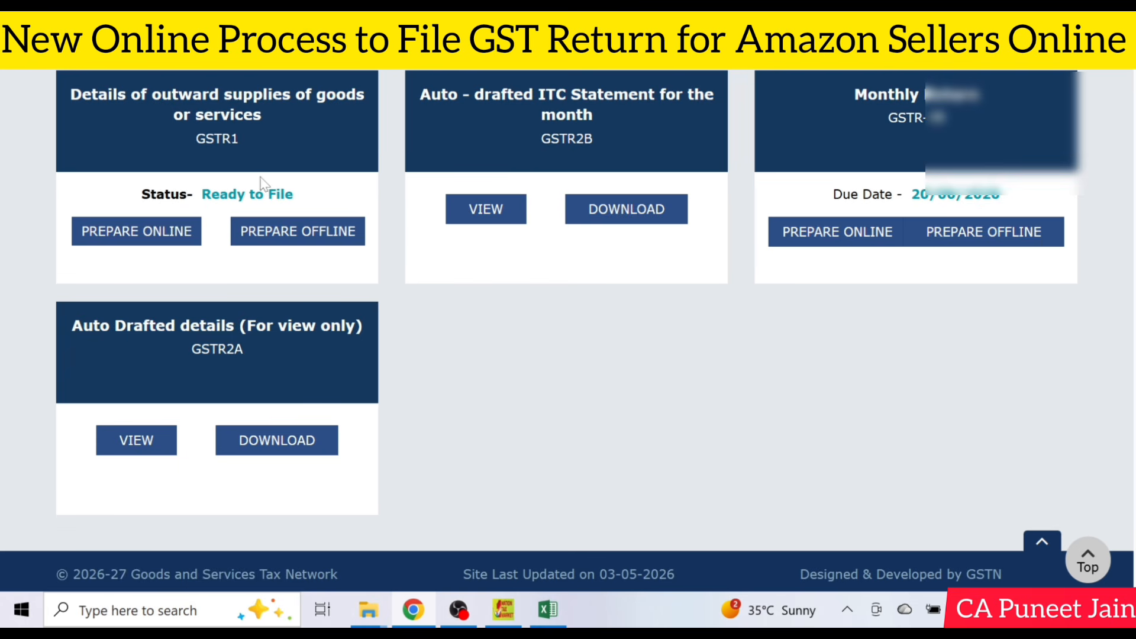
pyautogui.click(304, 242)
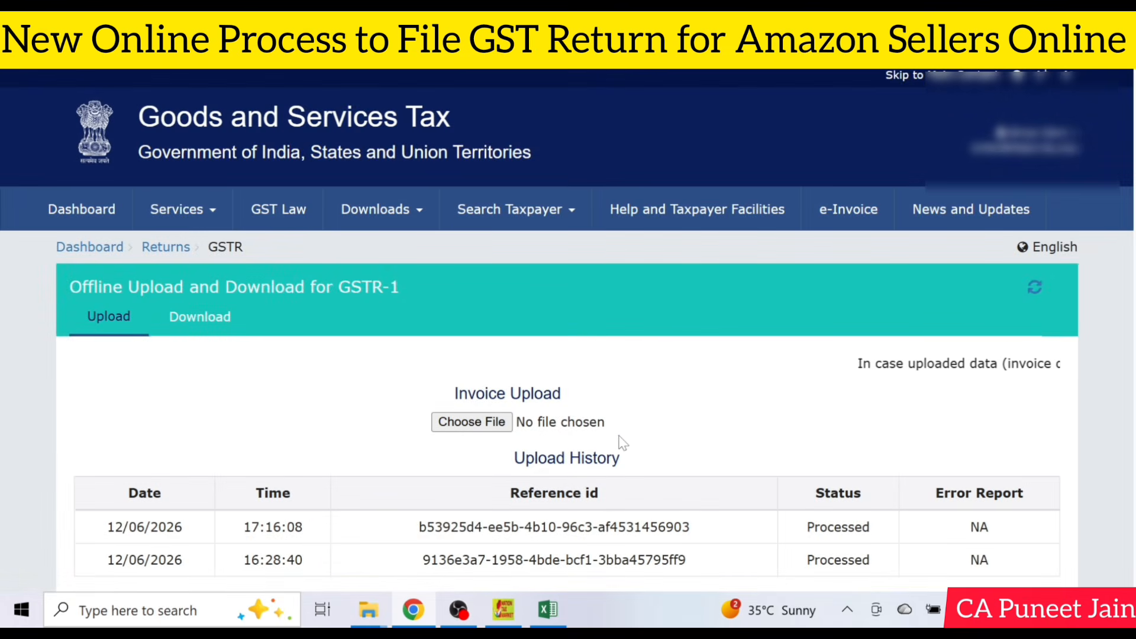
# Step: Switch to the GST Offline Tool, open file import and choose the B2C(Small) Details - 7 section
pyautogui.click(518, 614)
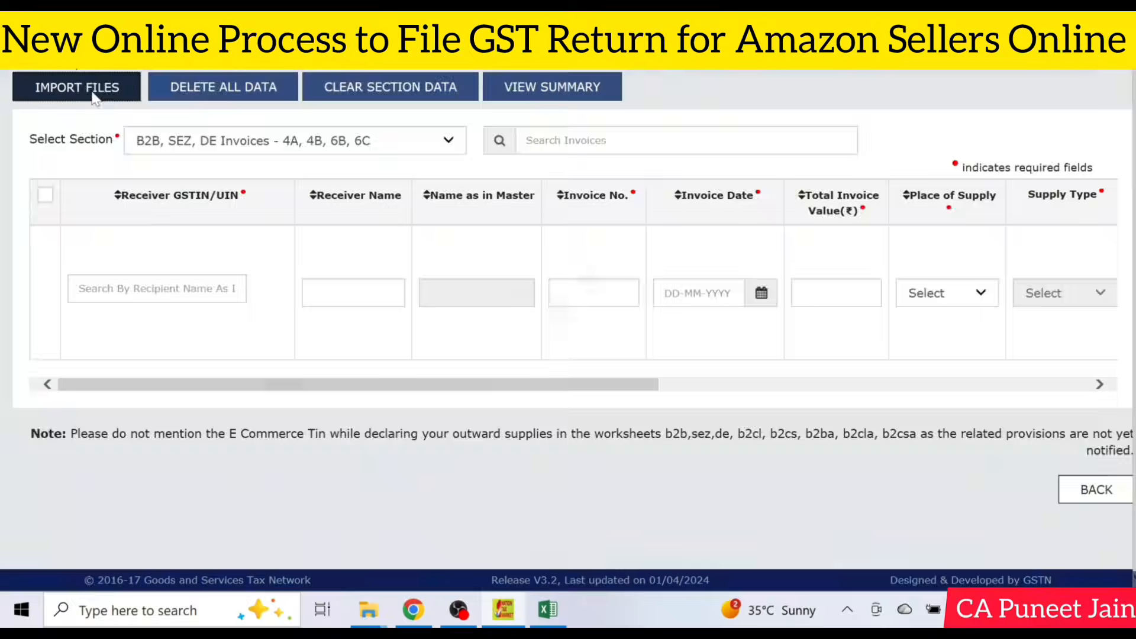
pyautogui.click(76, 87)
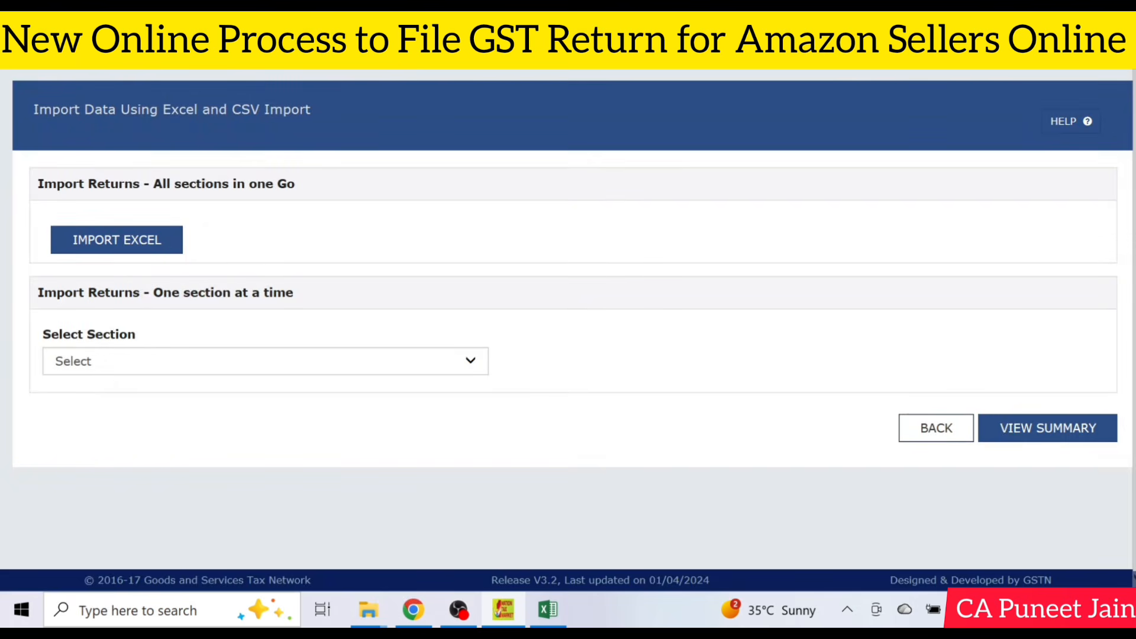
pyautogui.click(140, 370)
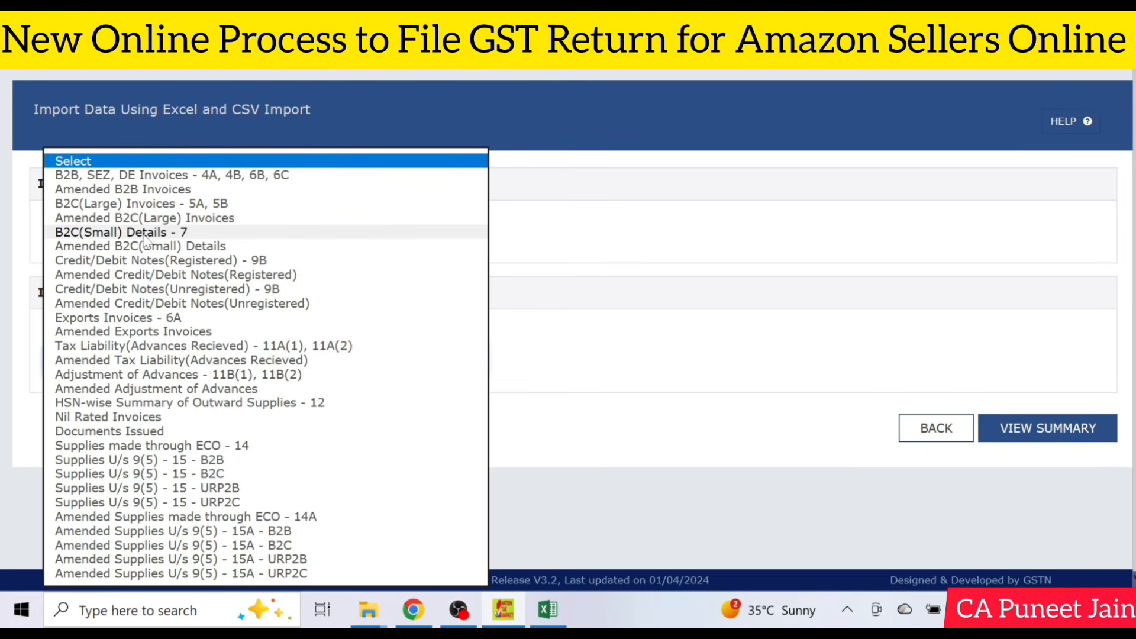
pyautogui.click(144, 233)
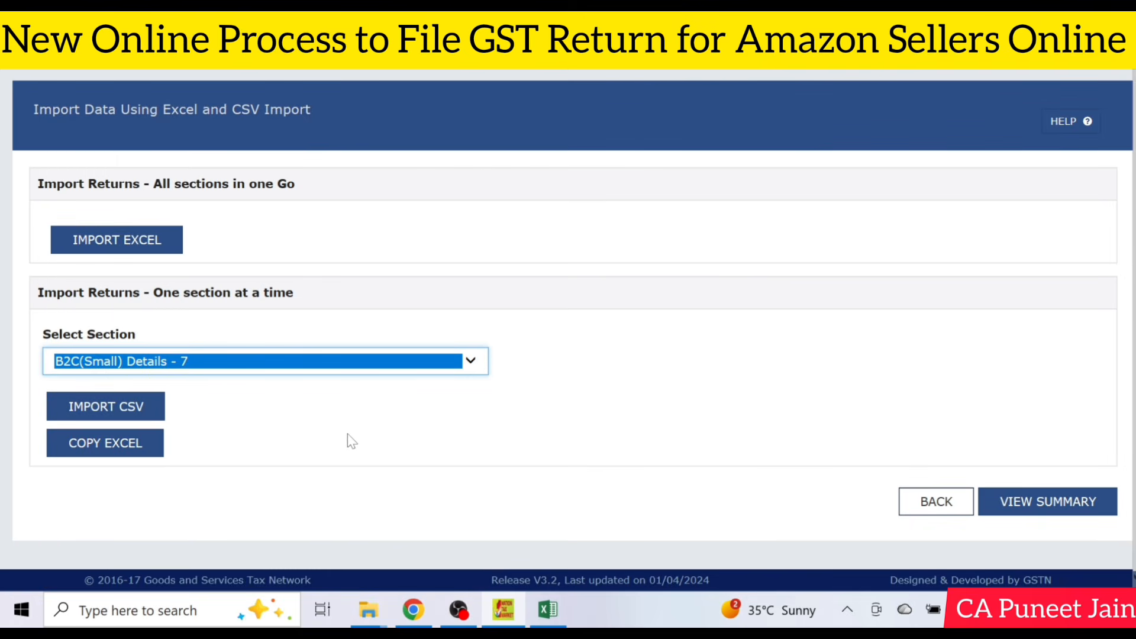
# Step: Switch to the gst_offline_tool folder in File Explorer and open the GSTR1 folder inside Section_wise_CSV_files
pyautogui.click(352, 441)
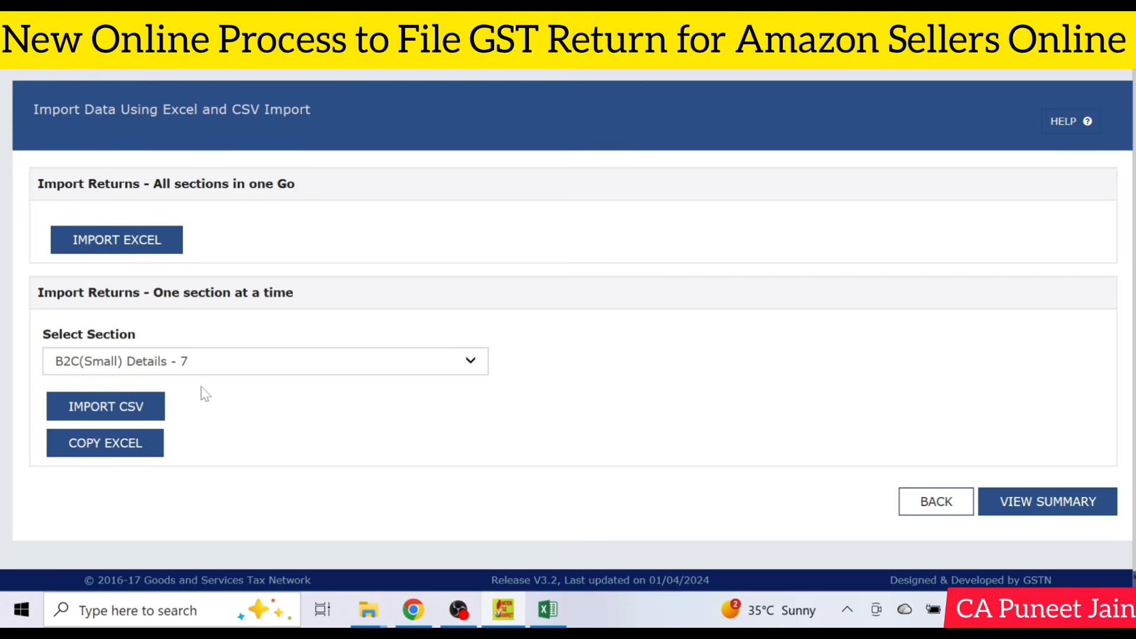
pyautogui.moveTo(368, 610)
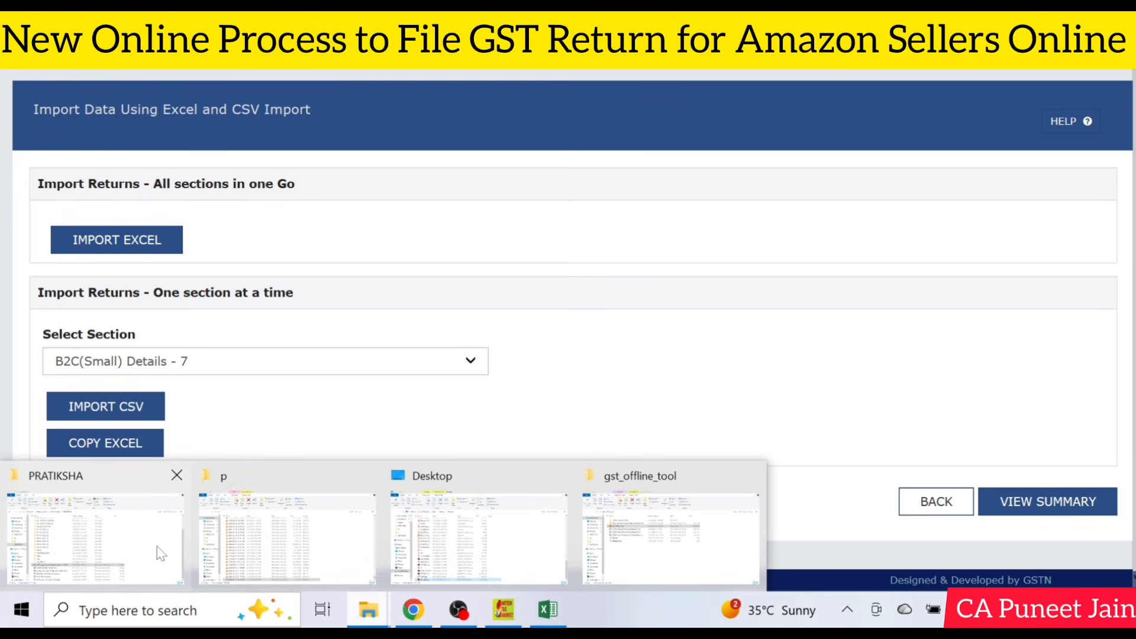
pyautogui.click(672, 541)
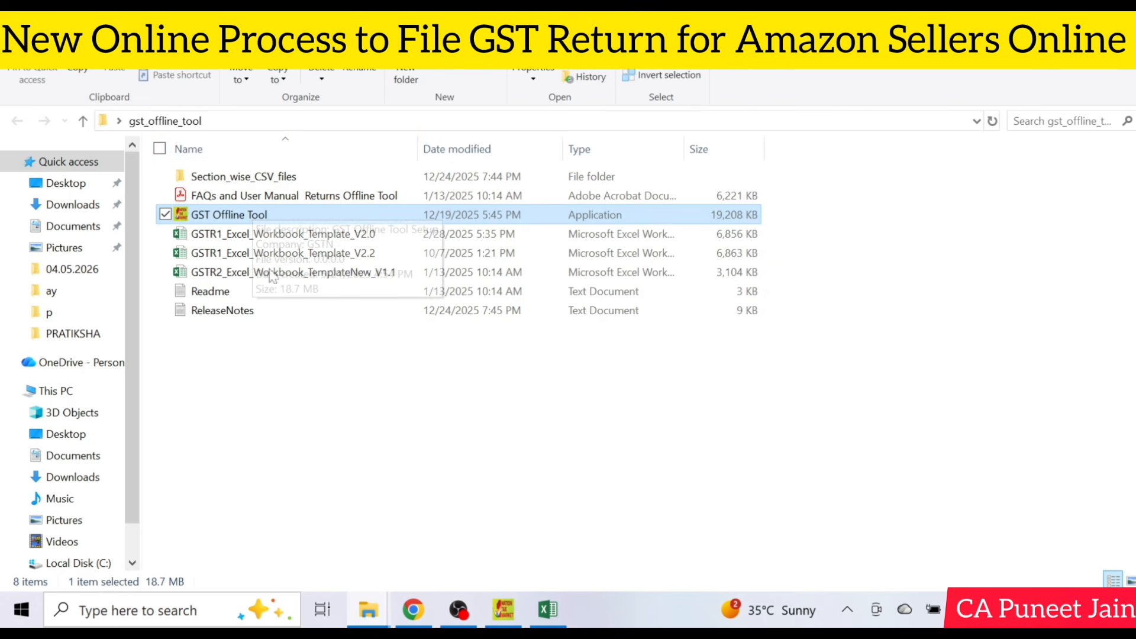
pyautogui.press('Up')
pyautogui.press('Up')
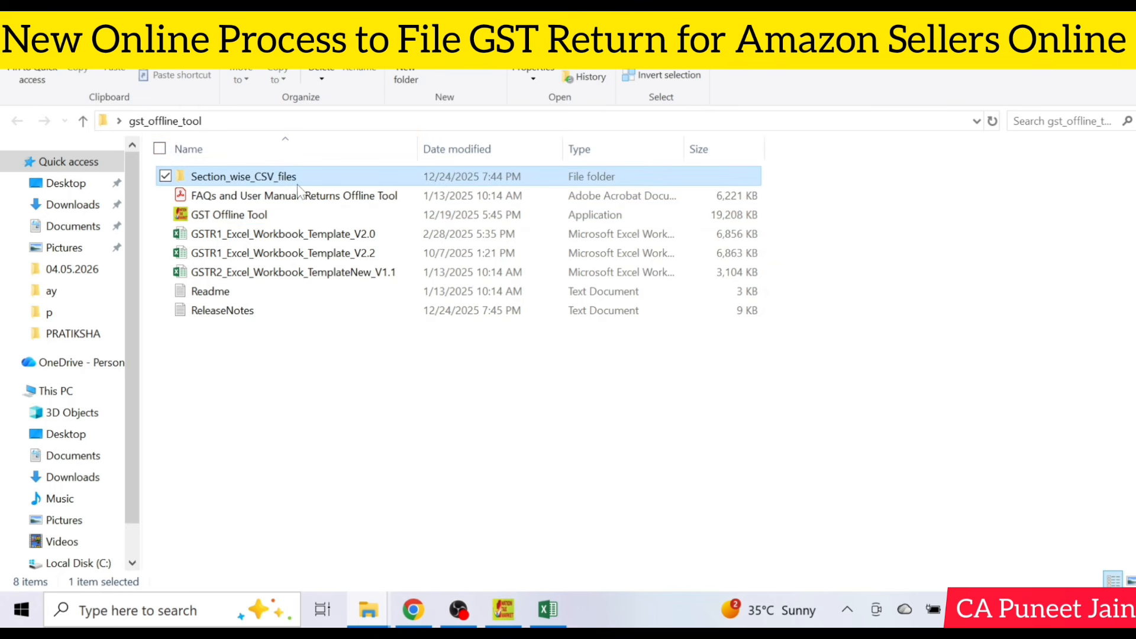
pyautogui.press('Return')
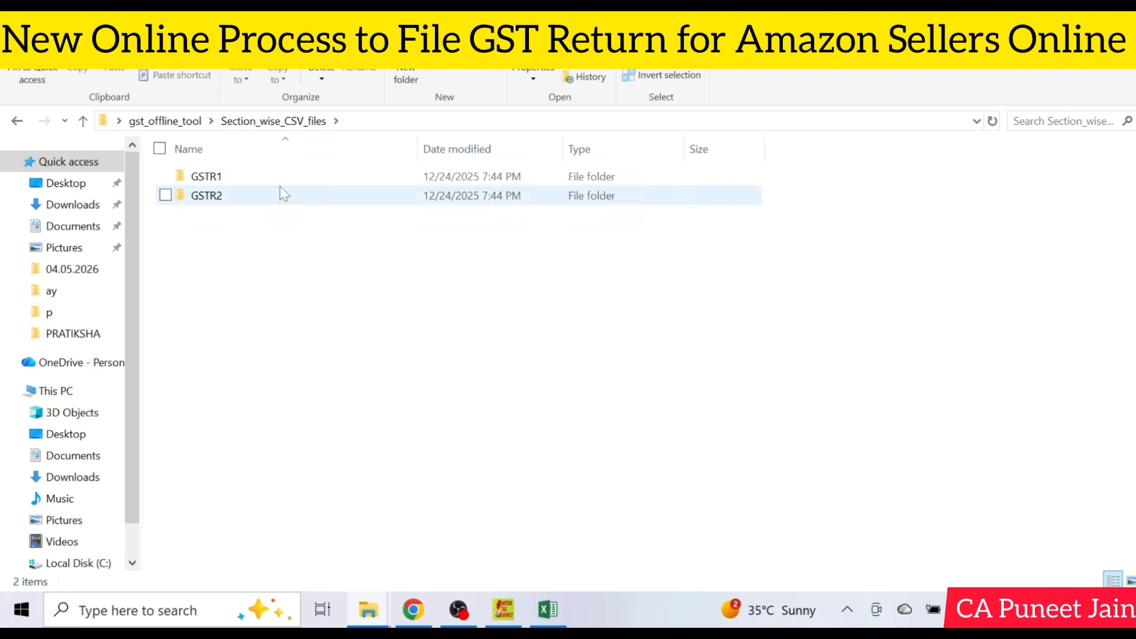
pyautogui.click(283, 183)
pyautogui.doubleClick(283, 184)
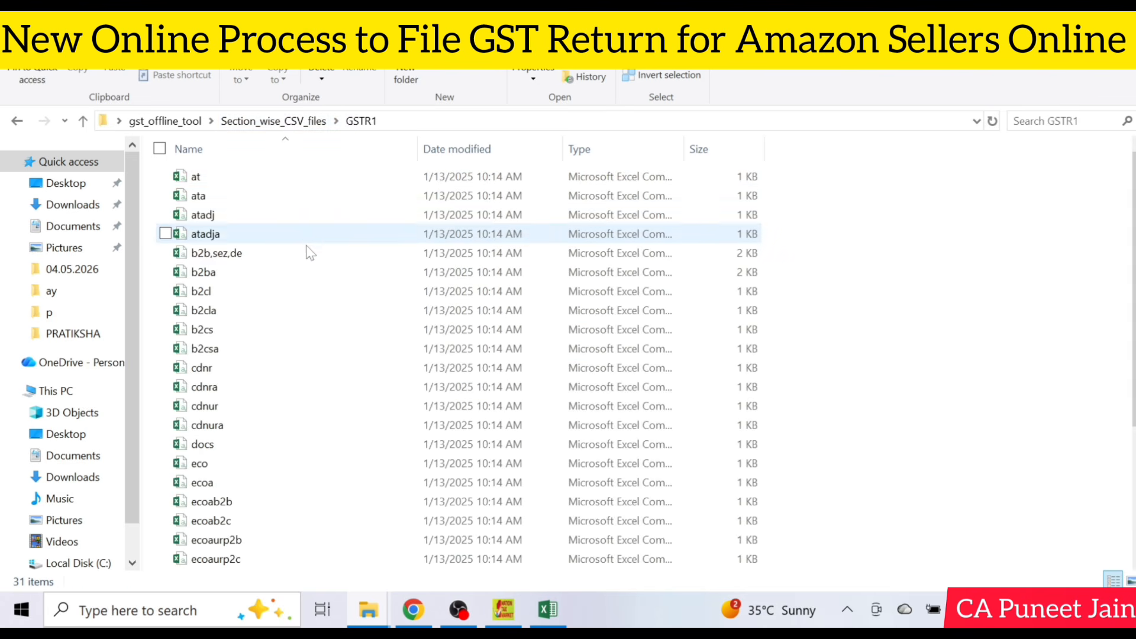
# Step: Copy the b2cs CSV template into the ay folder on the desktop
pyautogui.click(329, 336)
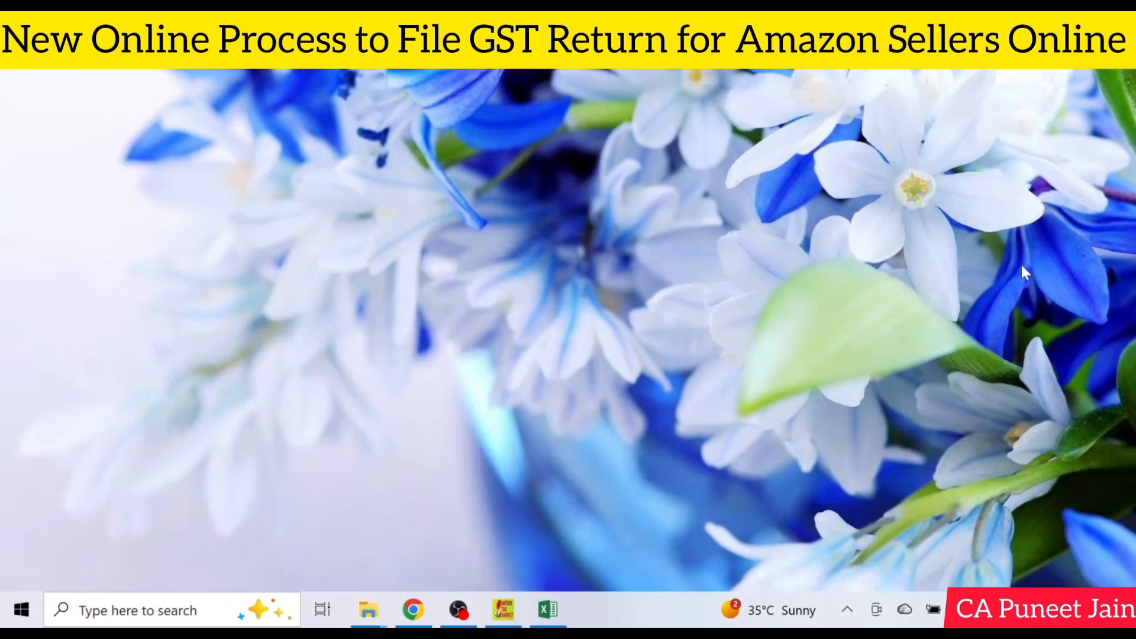
pyautogui.click(981, 214)
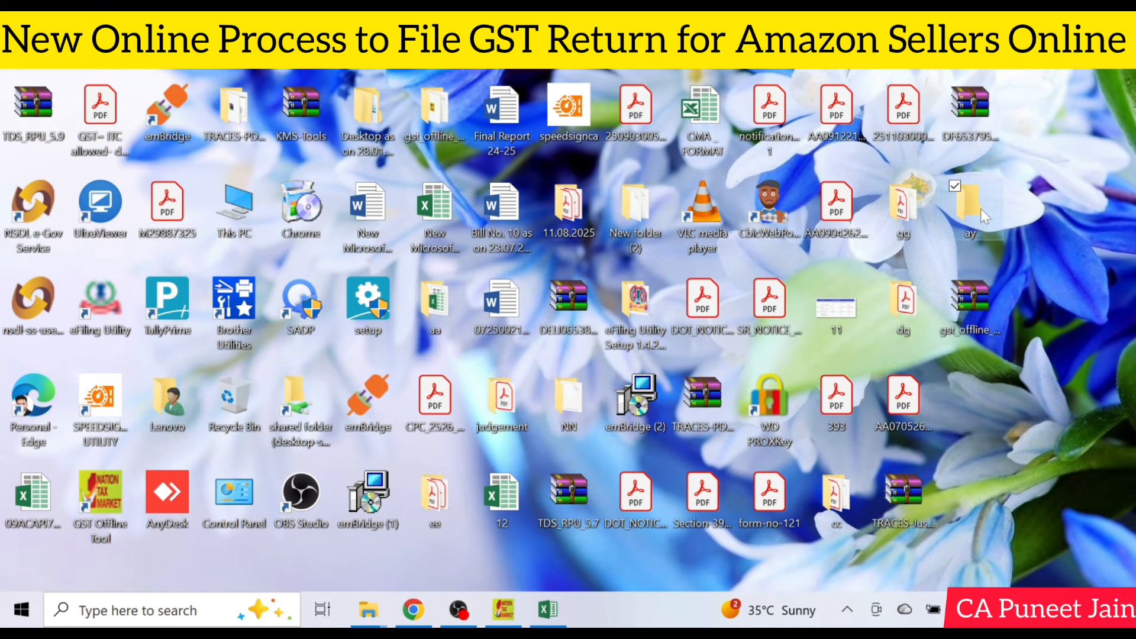
pyautogui.doubleClick(970, 207)
pyautogui.hotkey('ctrl', 'v')
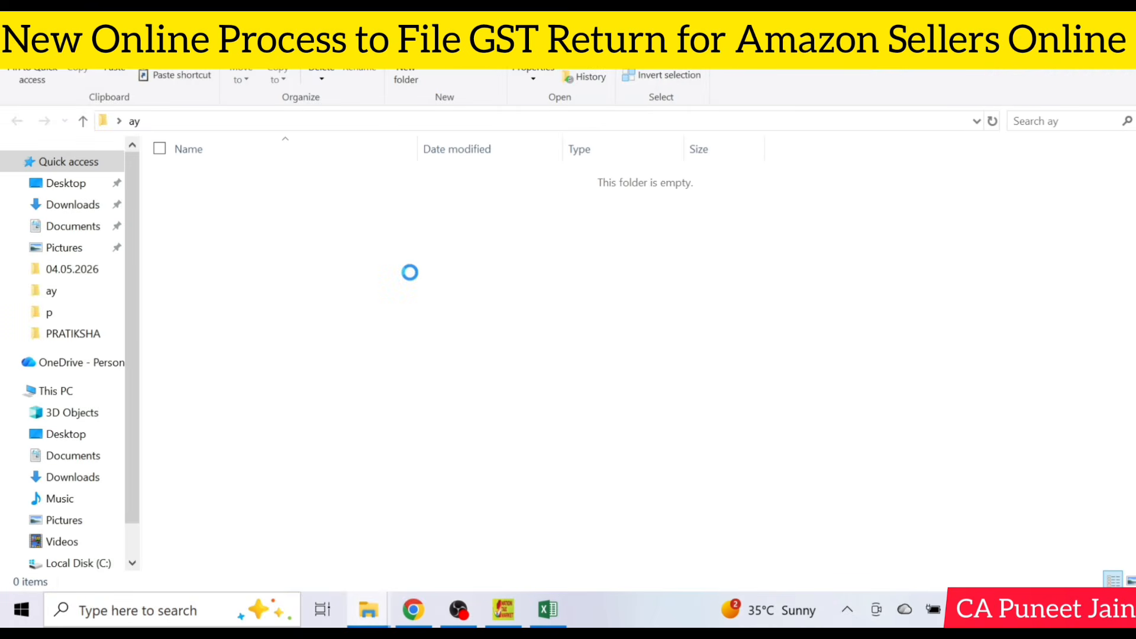
pyautogui.click(417, 275)
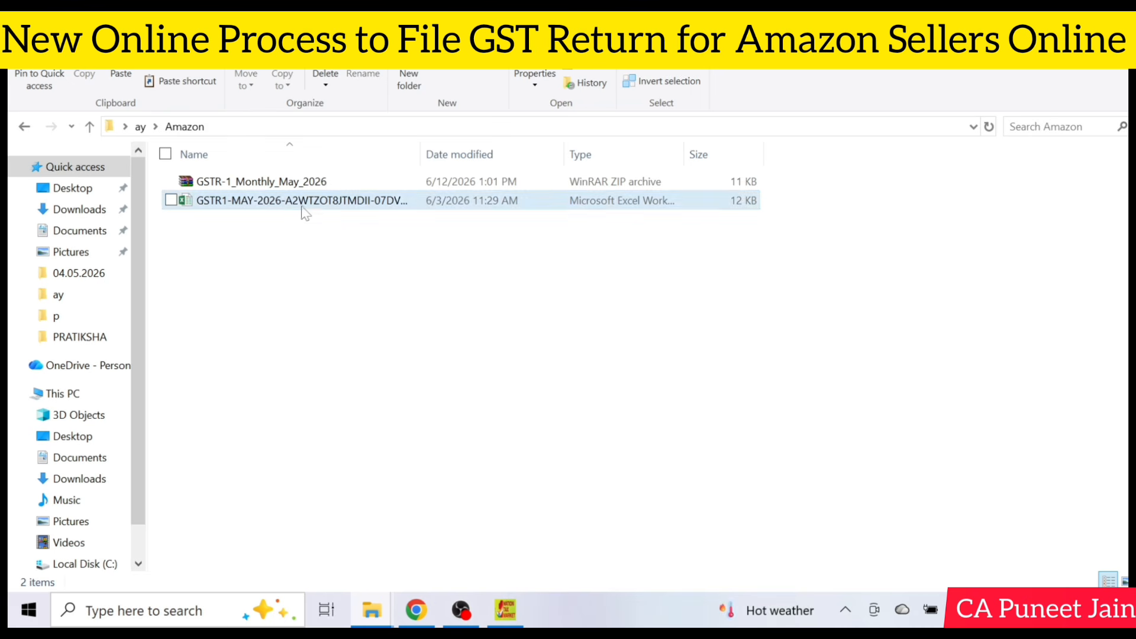
# Step: Open the GSTR1-MAY-2026 workbook in the Amazon folder and dismiss the Office activation wizard
pyautogui.click(349, 207)
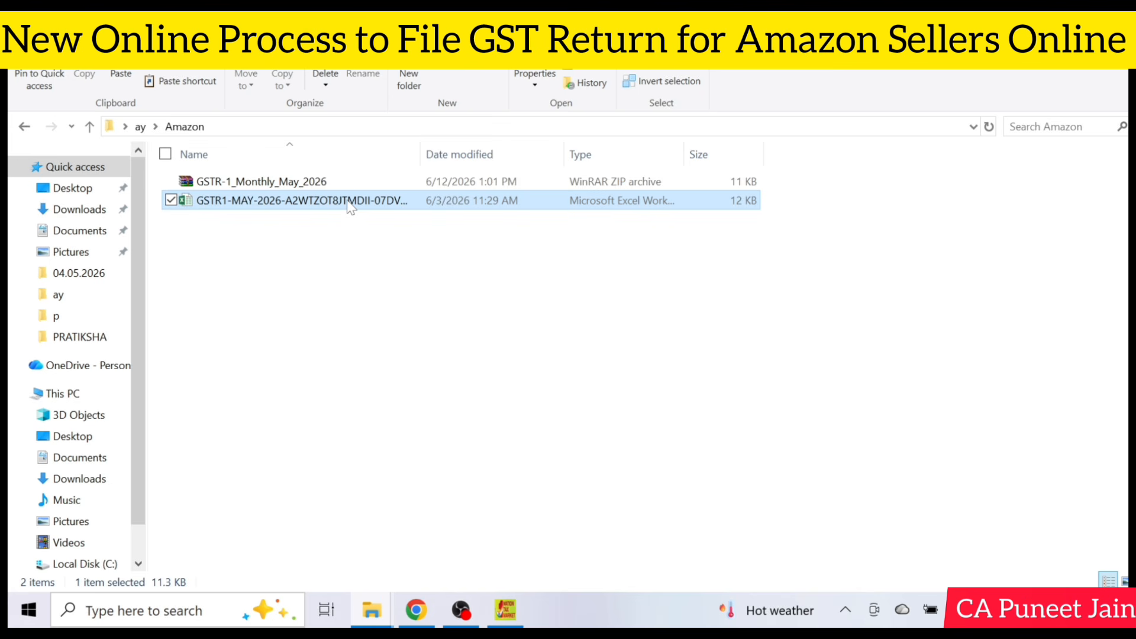
pyautogui.doubleClick(350, 201)
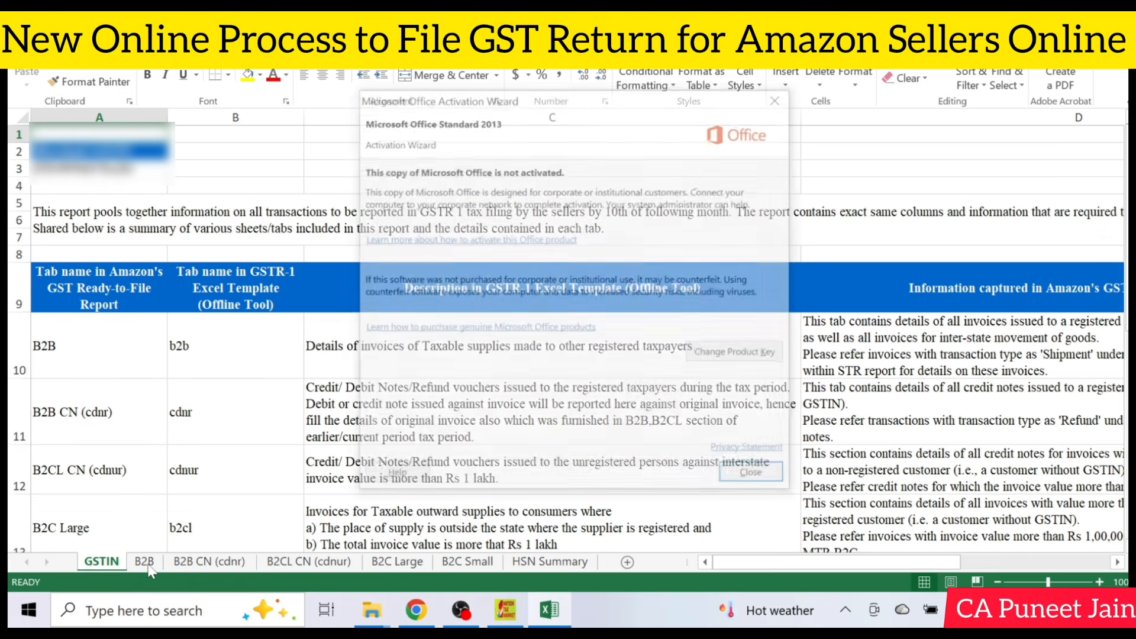
pyautogui.click(772, 478)
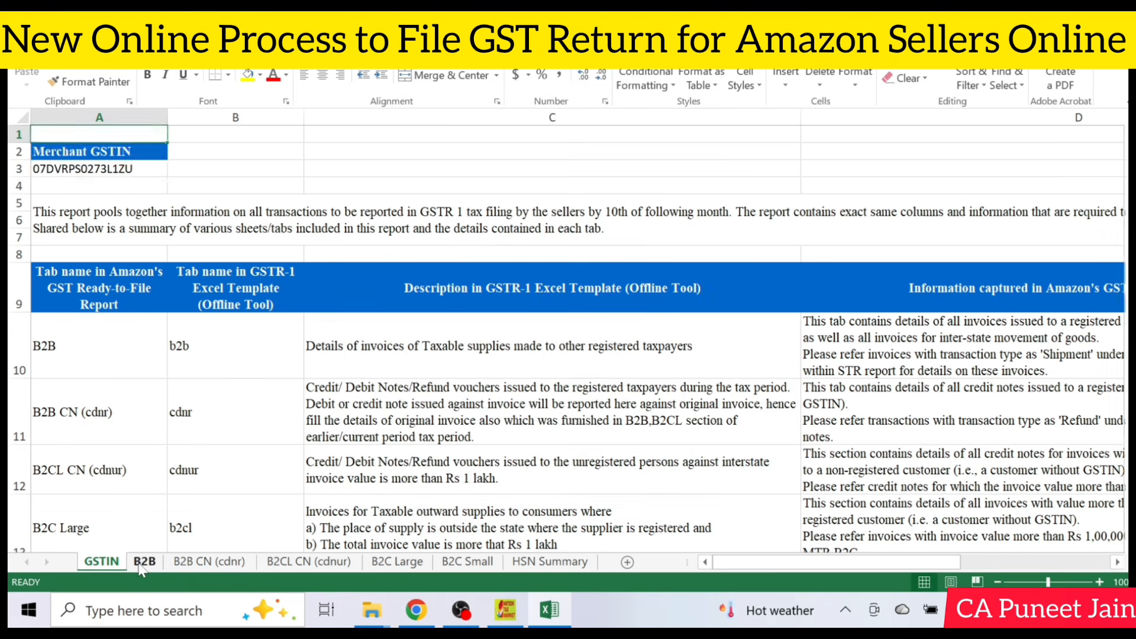
# Step: Examine the B2B, credit note, B2C Large, B2C Small and HSN Summary sheets for May sales data
pyautogui.click(144, 561)
pyautogui.click(342, 251)
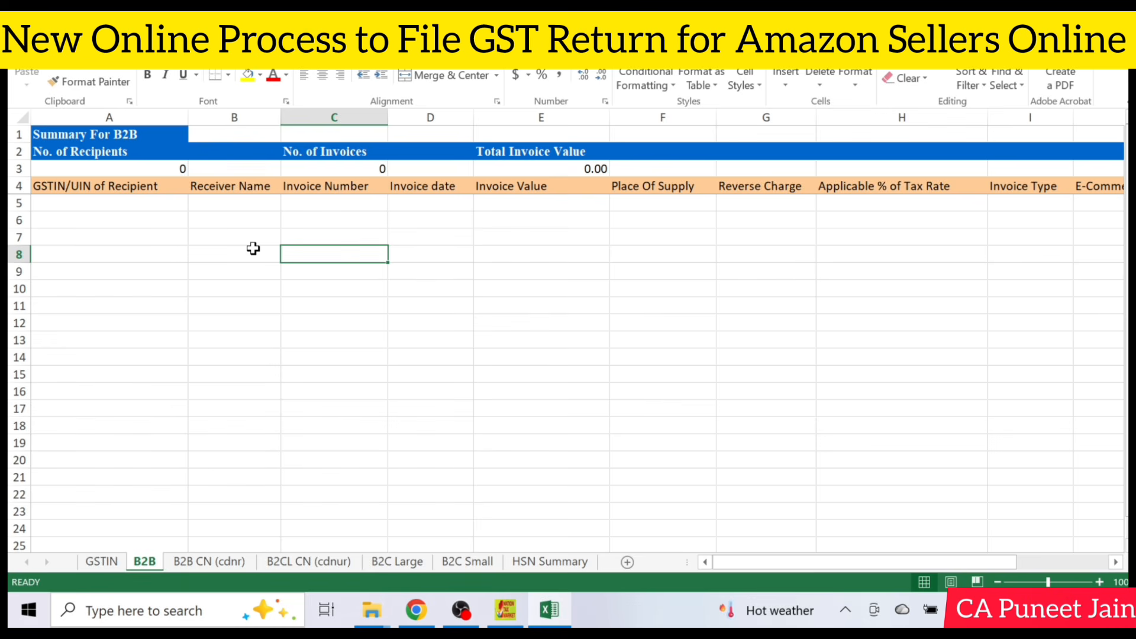
pyautogui.click(209, 560)
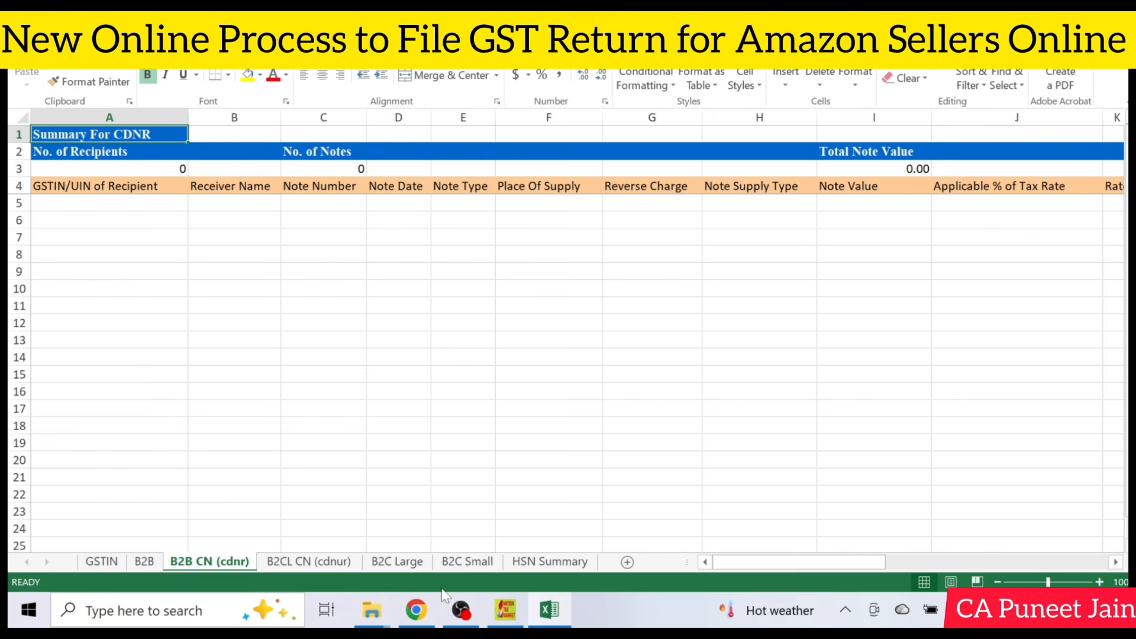
pyautogui.click(325, 567)
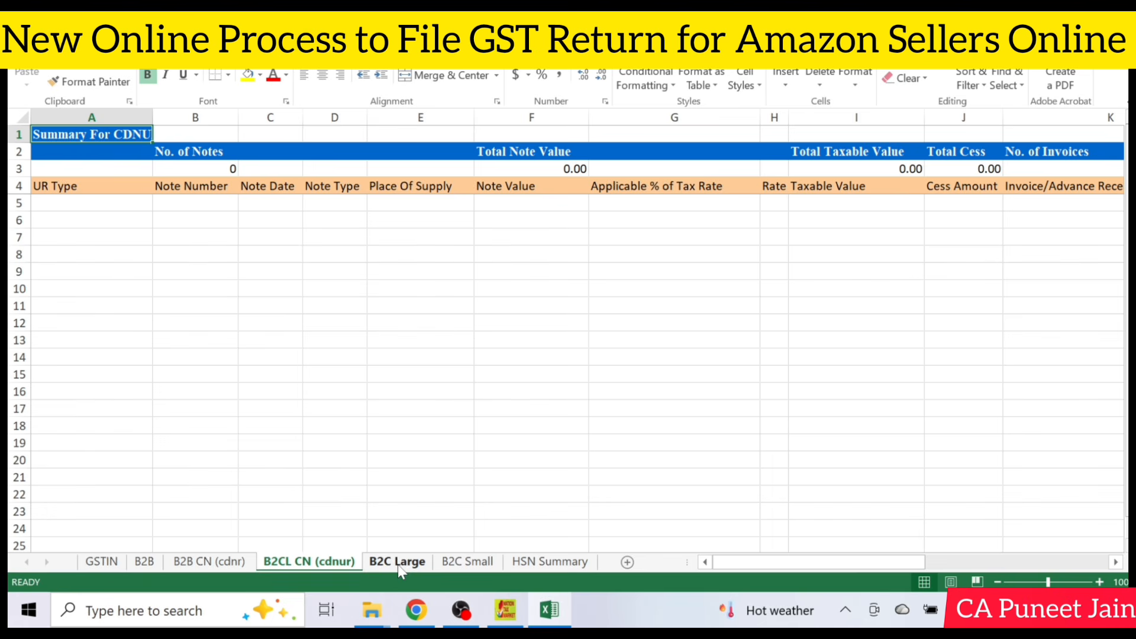
pyautogui.click(398, 564)
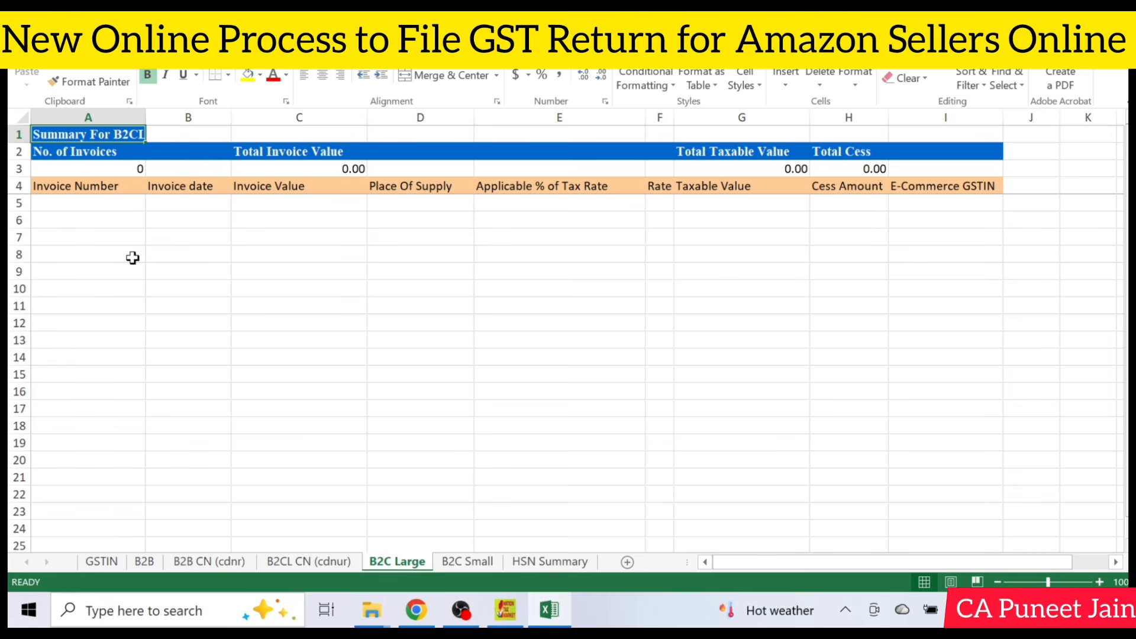
pyautogui.click(479, 562)
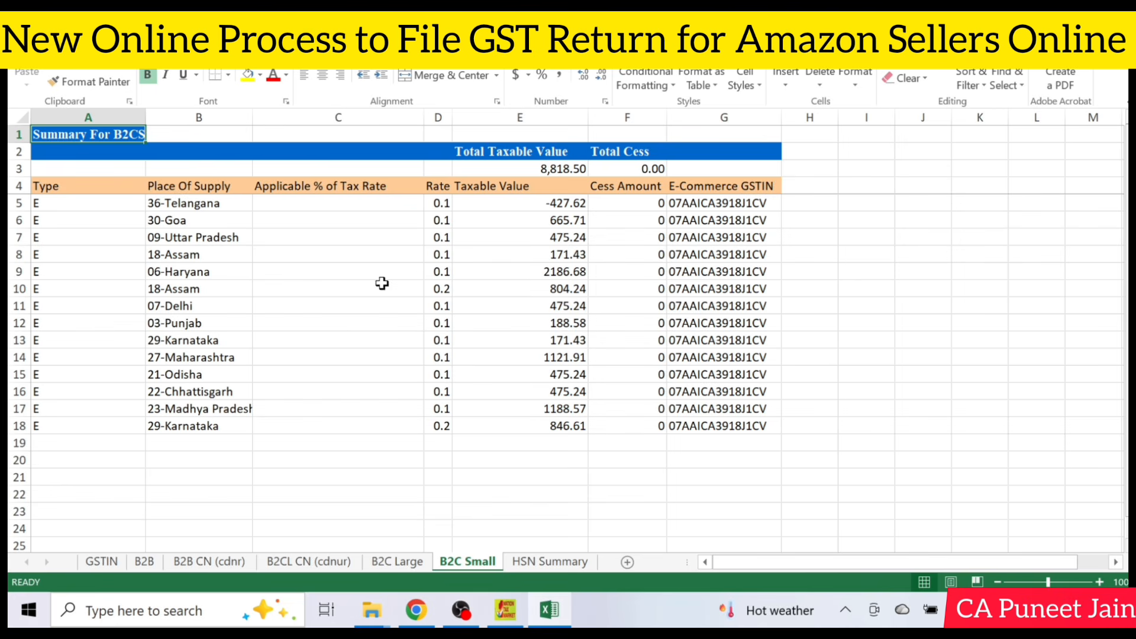
pyautogui.click(619, 253)
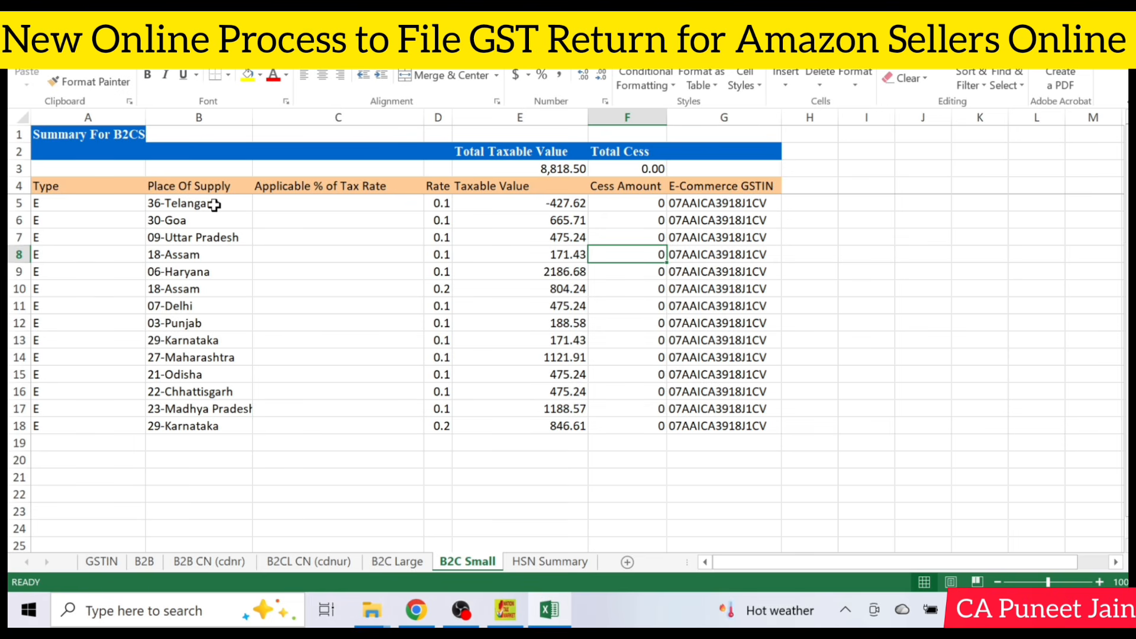
pyautogui.click(550, 562)
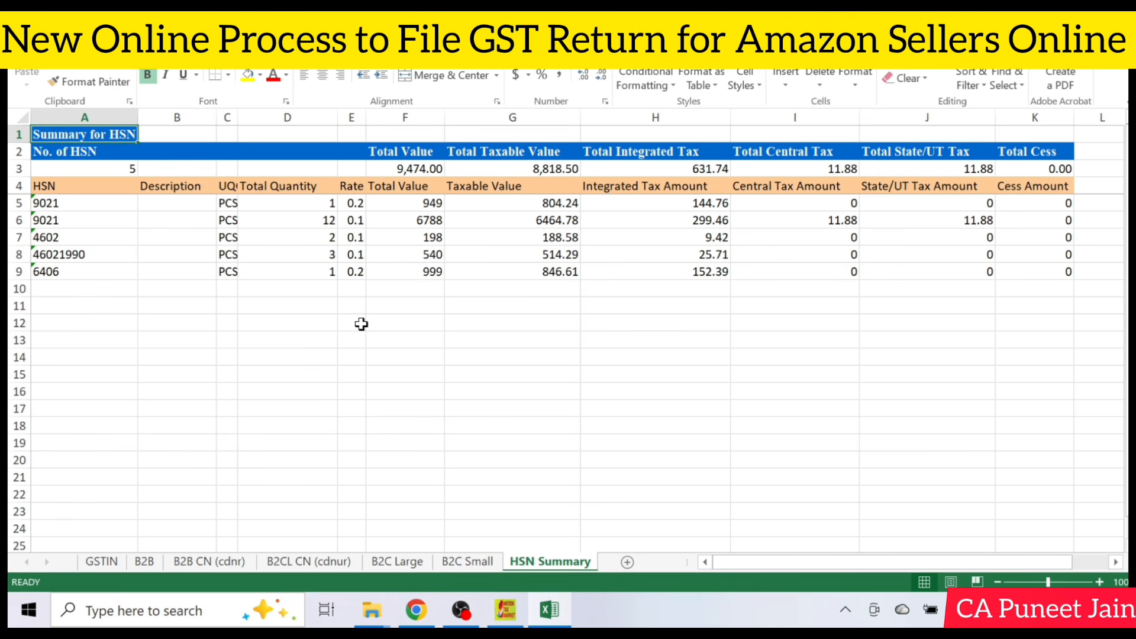
pyautogui.click(467, 561)
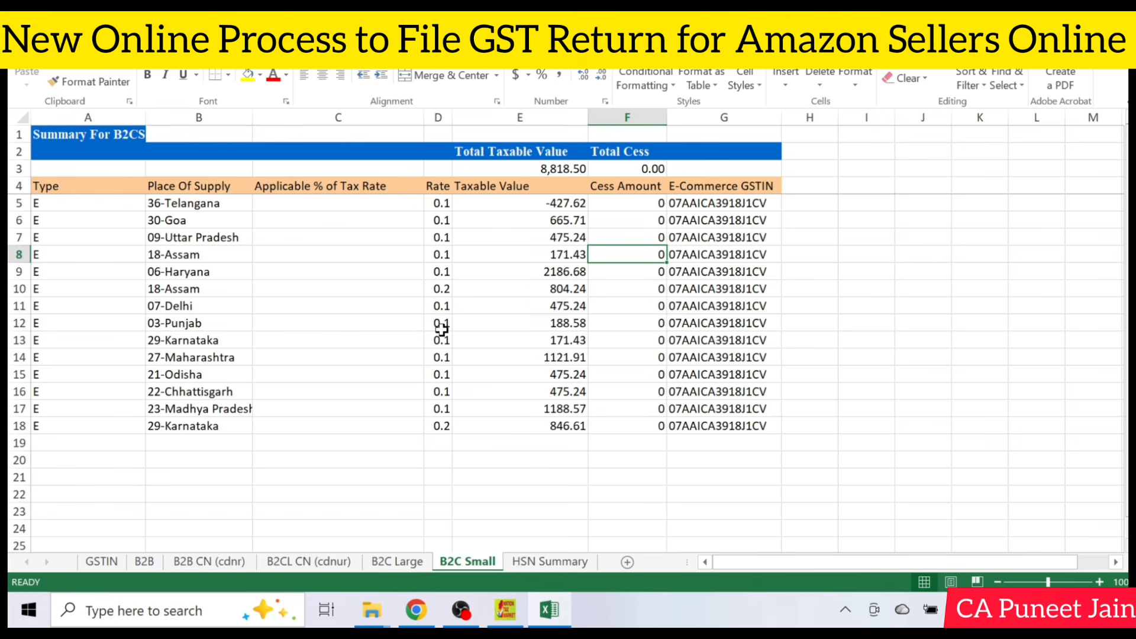
# Step: In I5 of the B2C Small sheet, enter a formula that converts the rate in D5 to a whole-number percentage
pyautogui.click(874, 188)
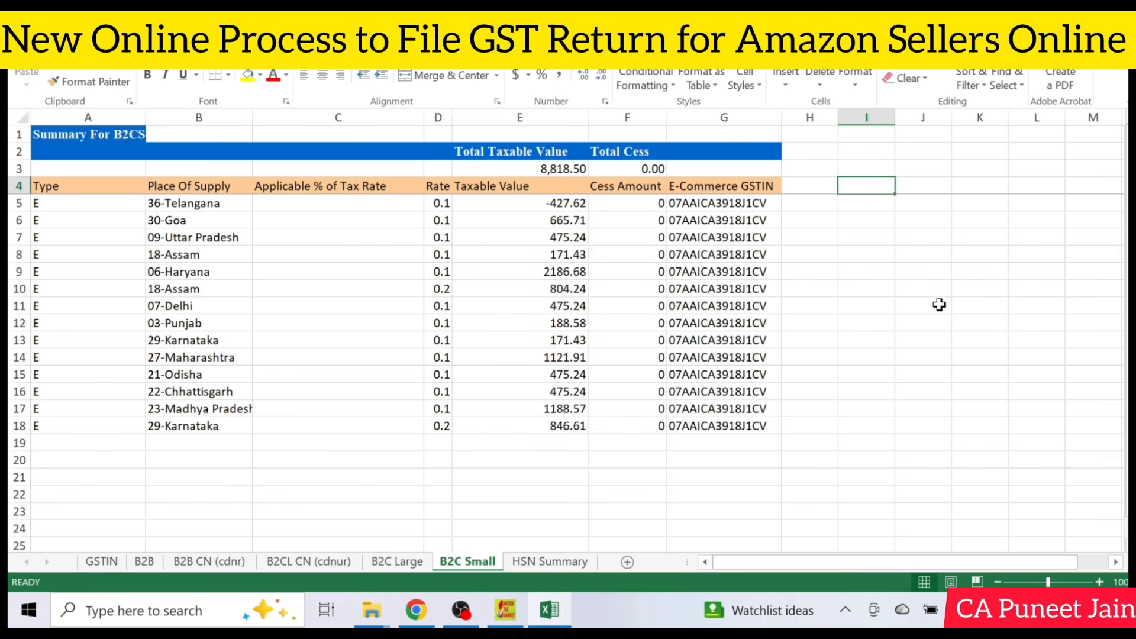
pyautogui.press('Down')
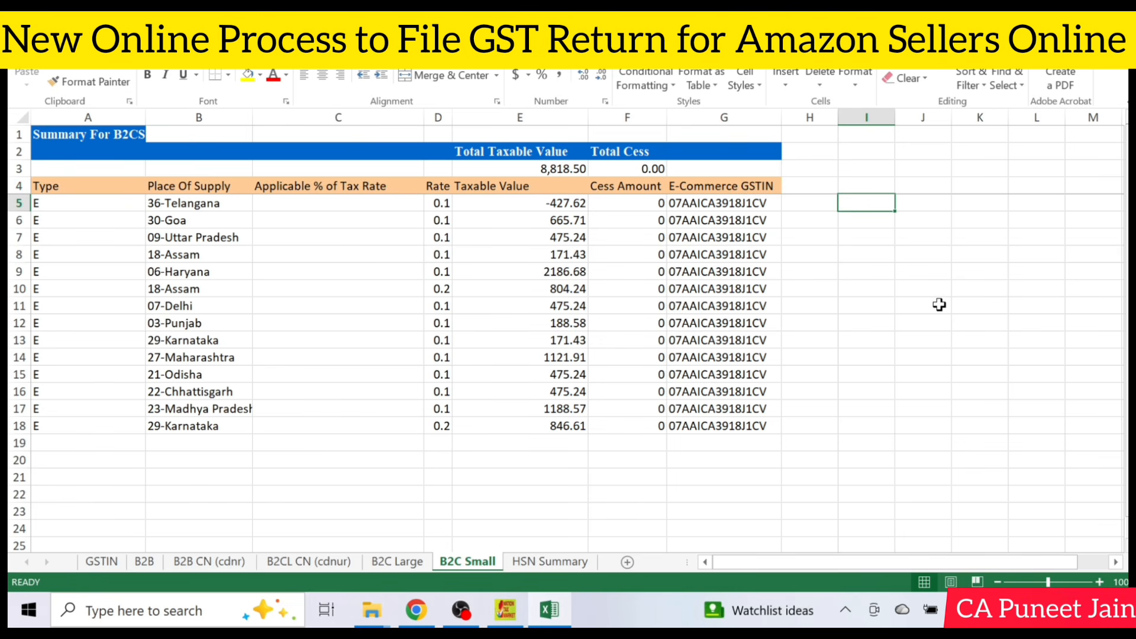
pyautogui.write('=')
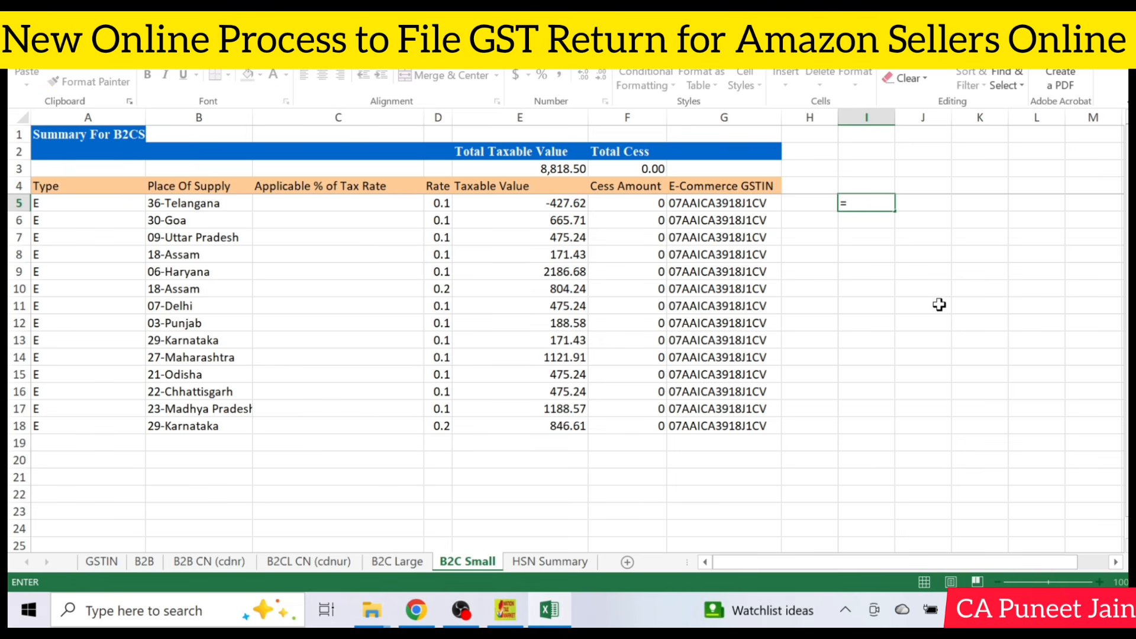
pyautogui.press('Left')
pyautogui.press('Left')
pyautogui.press('Left')
pyautogui.press('Left')
pyautogui.press('Left')
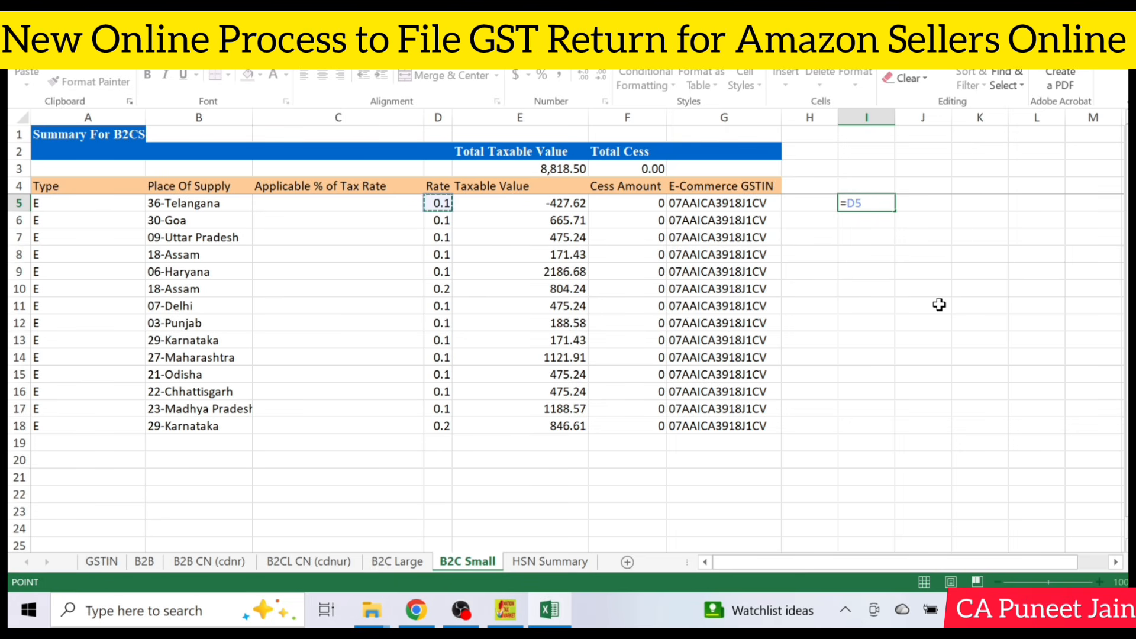
pyautogui.write('*')
pyautogui.press('Return')
# Step: Copy the rate formula from I5 down to I18
pyautogui.click(885, 203)
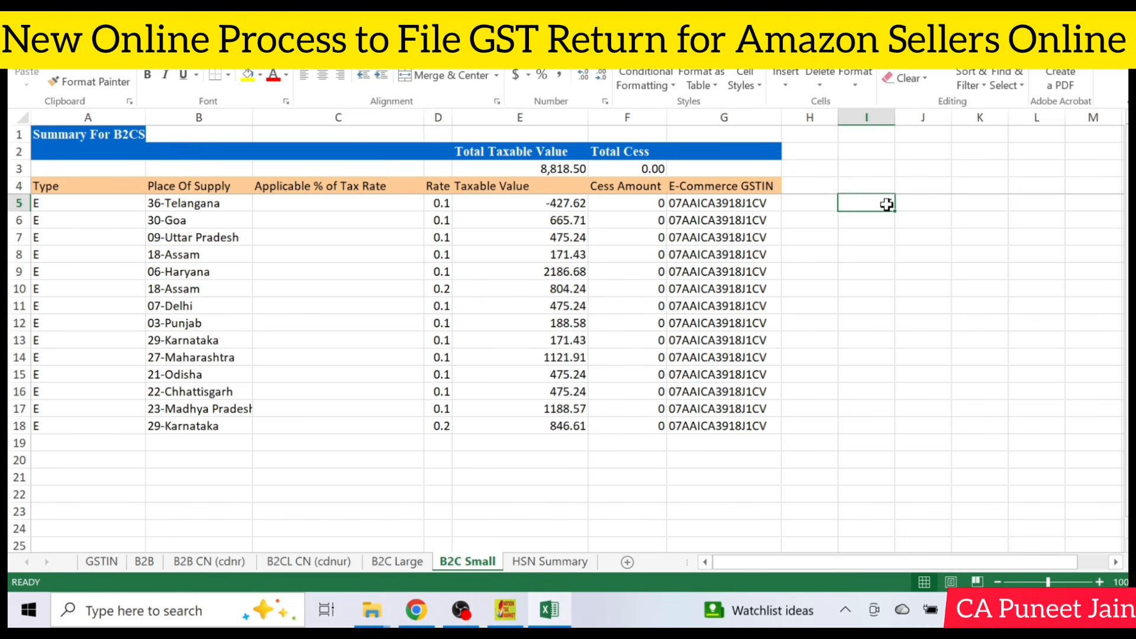
pyautogui.hotkey('ctrl', 'c')
pyautogui.moveTo(888, 203); pyautogui.dragTo(877, 419)
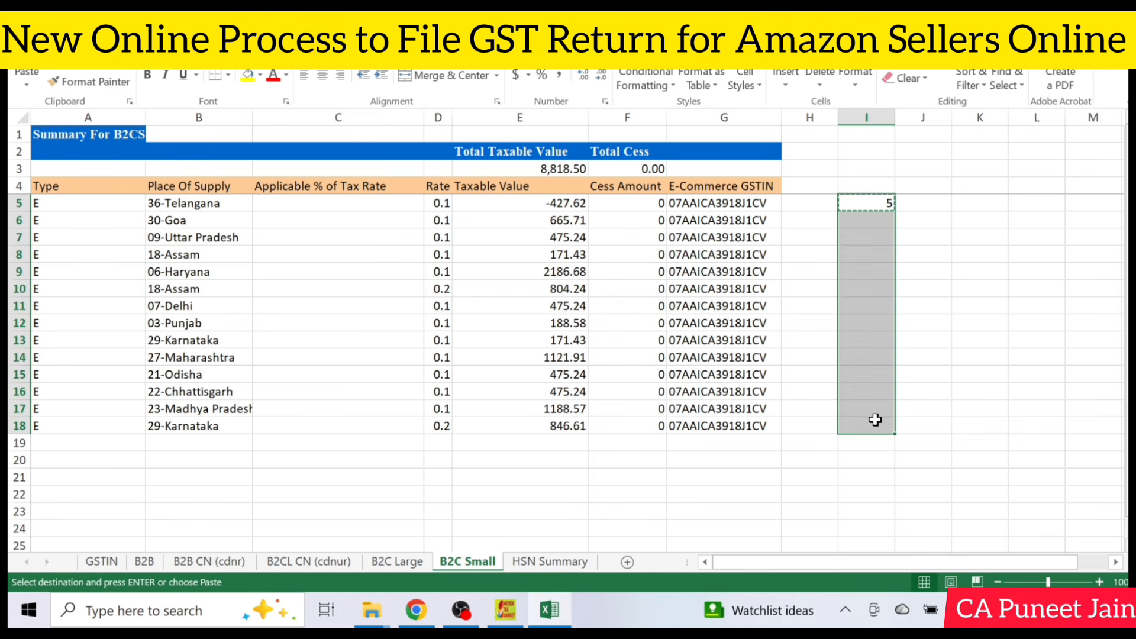
pyautogui.hotkey('ctrl', 'v')
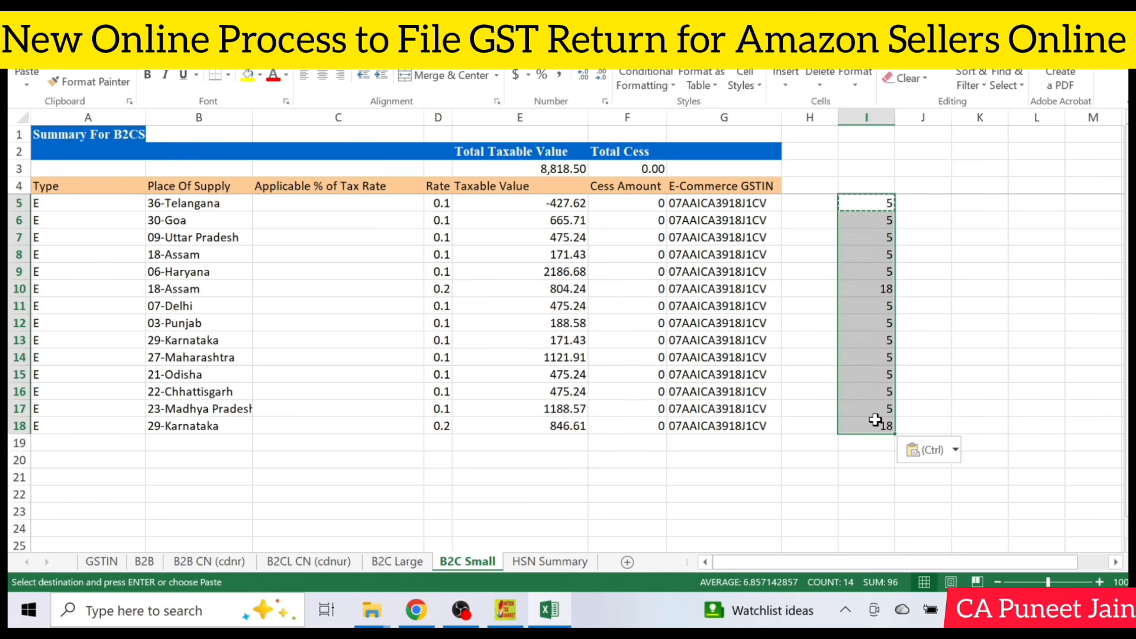
# Step: Replace the rate formulas in I5:I18 with their values using Paste Special
pyautogui.hotkey('ctrl', 'c')
pyautogui.hotkey('ctrl', 'alt', 'v')
pyautogui.press('v')
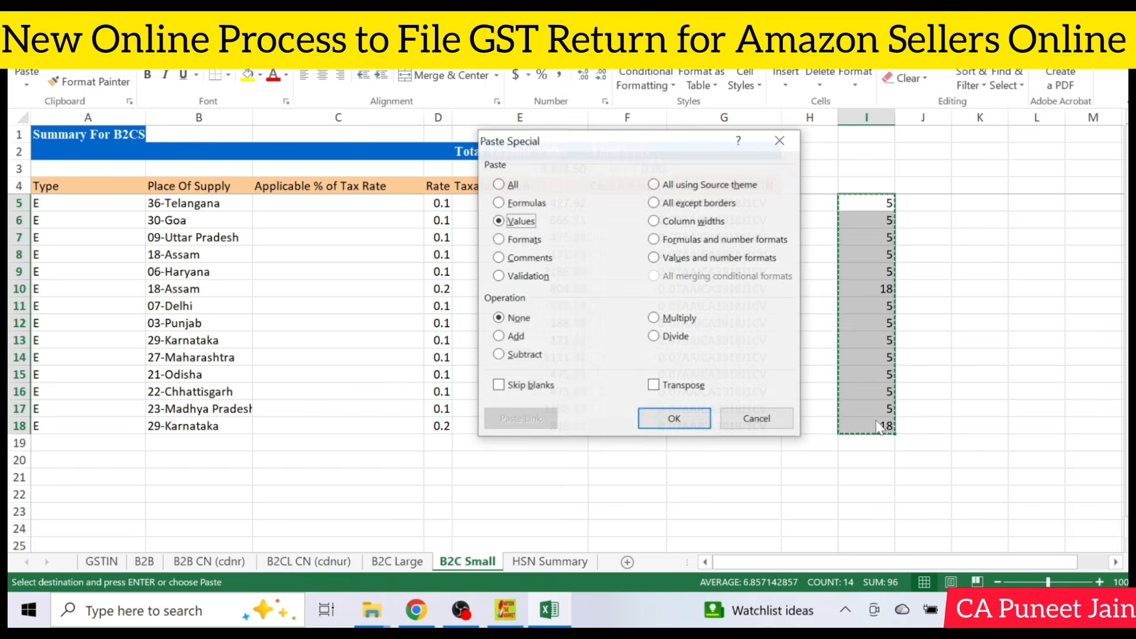
pyautogui.press('Return')
pyautogui.press('Escape')
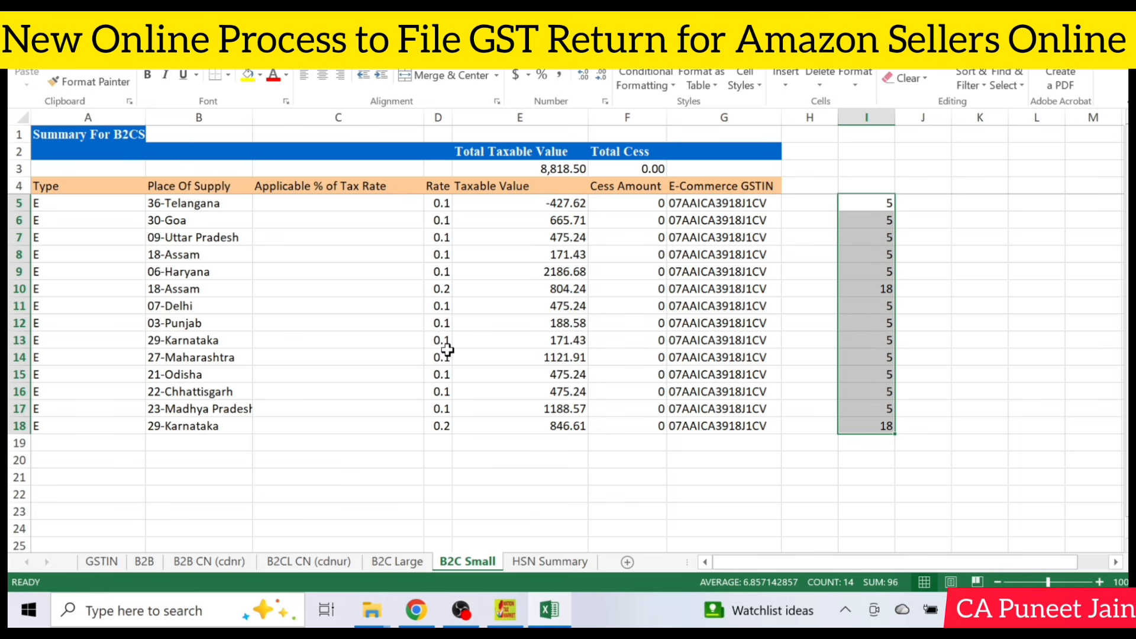
# Step: Open the b2cs template from the ay folder and check its sample Place Of Supply and Rate columns
pyautogui.click(372, 620)
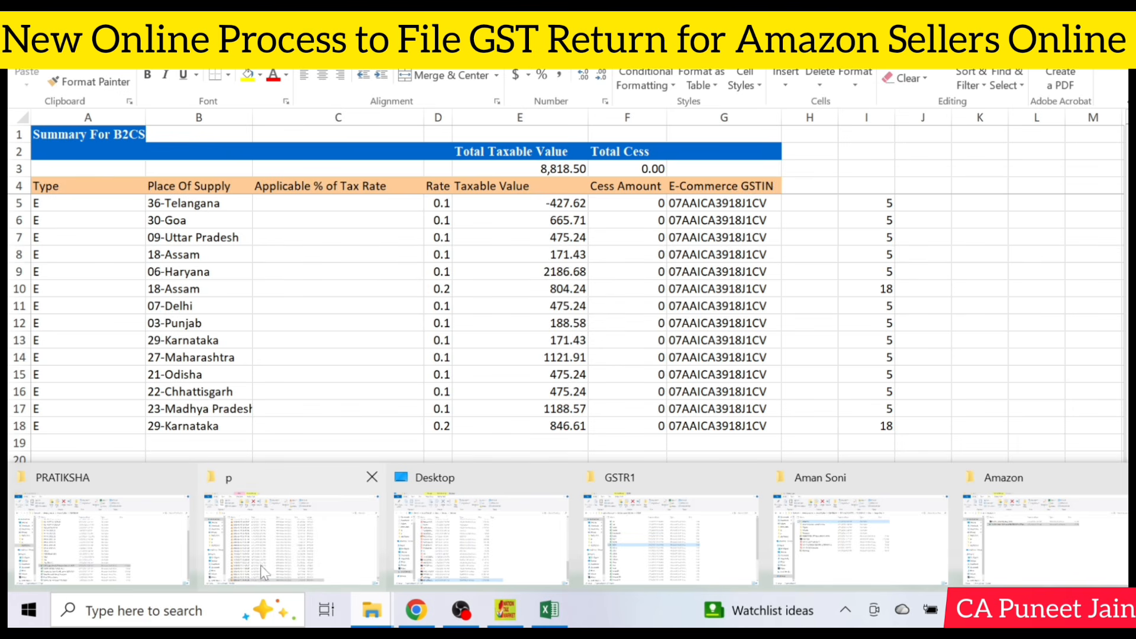
pyautogui.click(1013, 539)
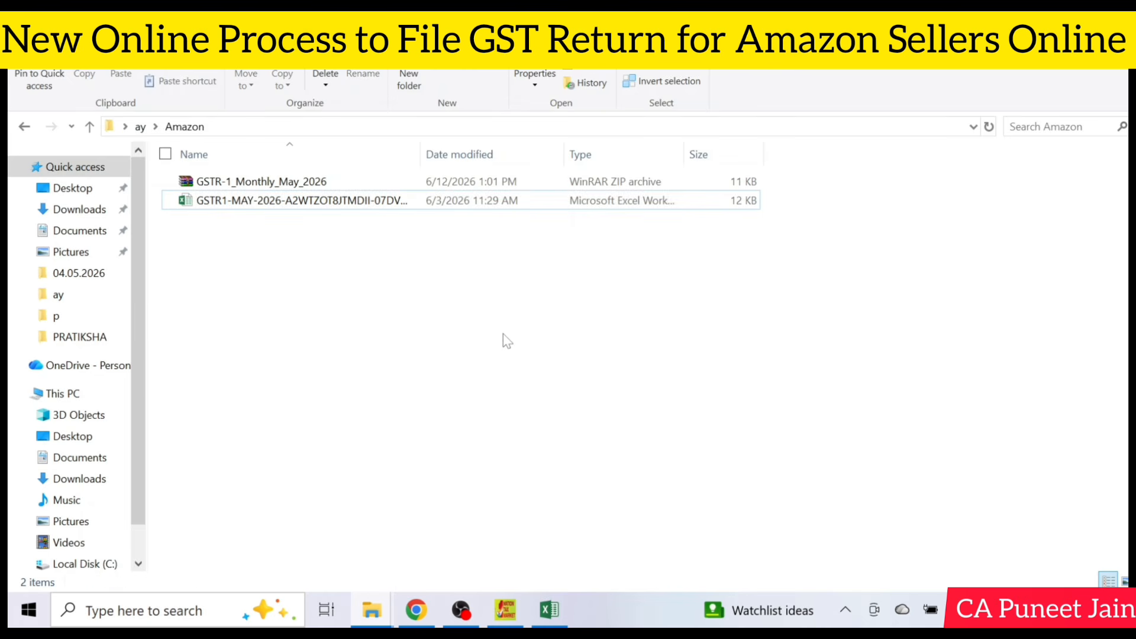
pyautogui.hotkey('alt', 'Left')
pyautogui.doubleClick(286, 204)
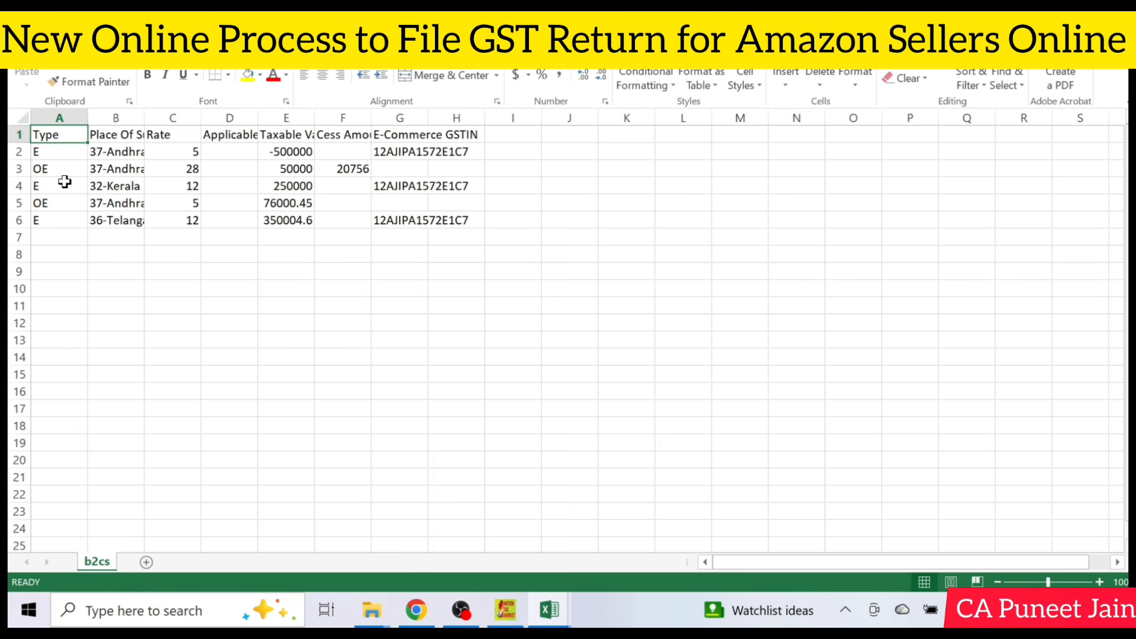
pyautogui.moveTo(114, 154); pyautogui.dragTo(117, 221)
pyautogui.moveTo(190, 153); pyautogui.dragTo(178, 237)
# Step: Copy the Place Of Supply entries B5:B18 from the B2C Small sheet into the b2cs template starting at B8
pyautogui.moveTo(549, 610)
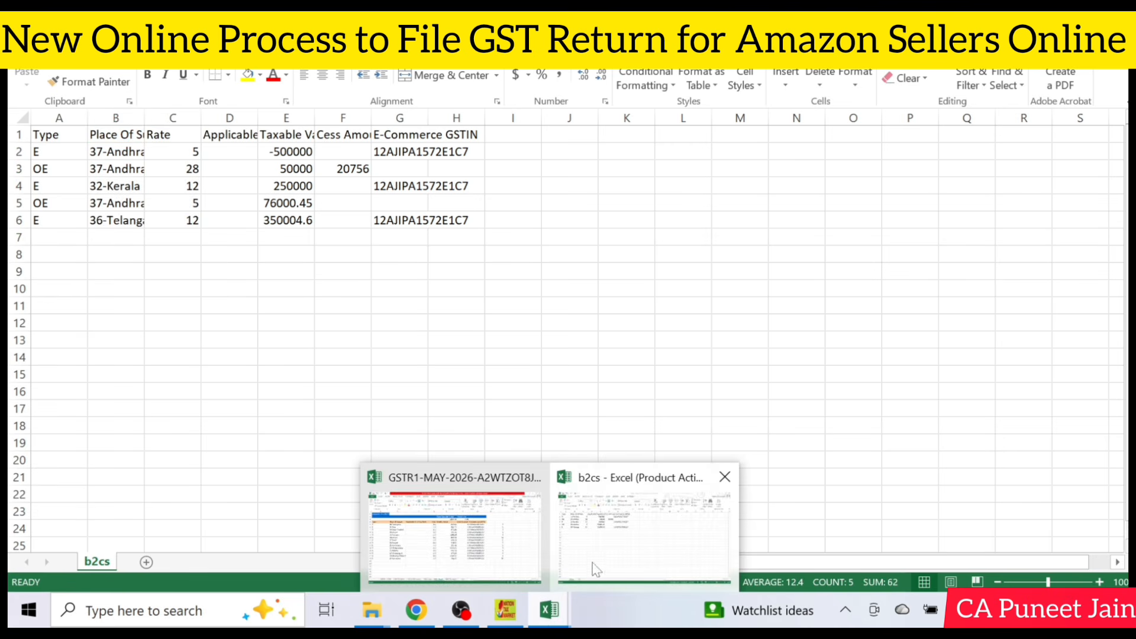
pyautogui.click(449, 521)
pyautogui.moveTo(195, 203); pyautogui.dragTo(207, 428)
pyautogui.hotkey('ctrl', 'c')
pyautogui.moveTo(549, 609)
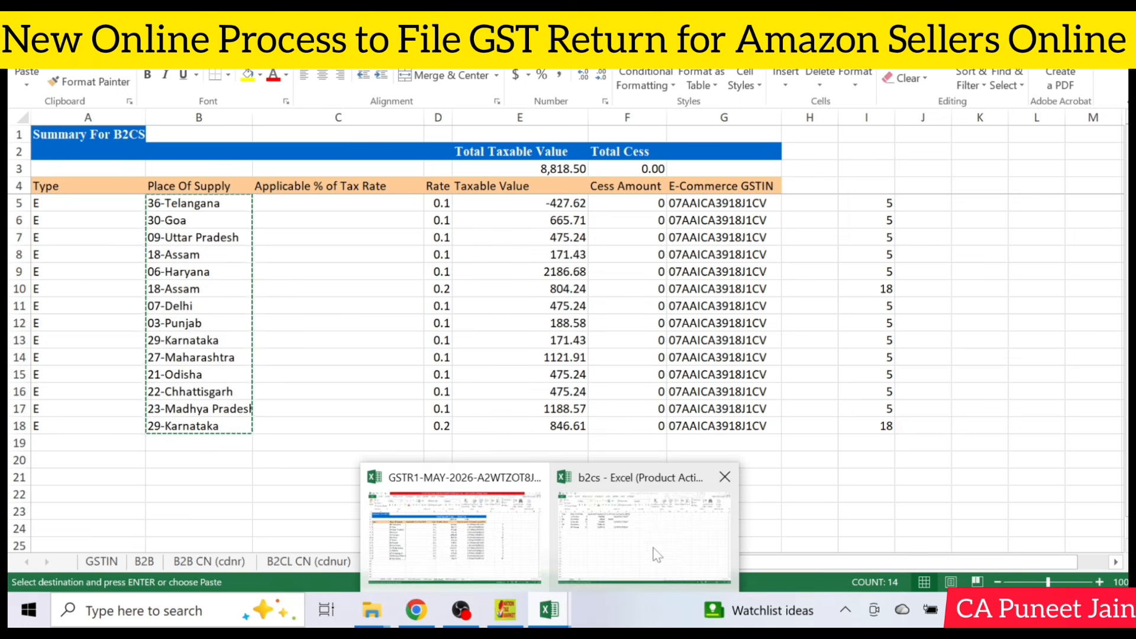
pyautogui.click(663, 550)
pyautogui.click(109, 264)
pyautogui.hotkey('ctrl', 'v')
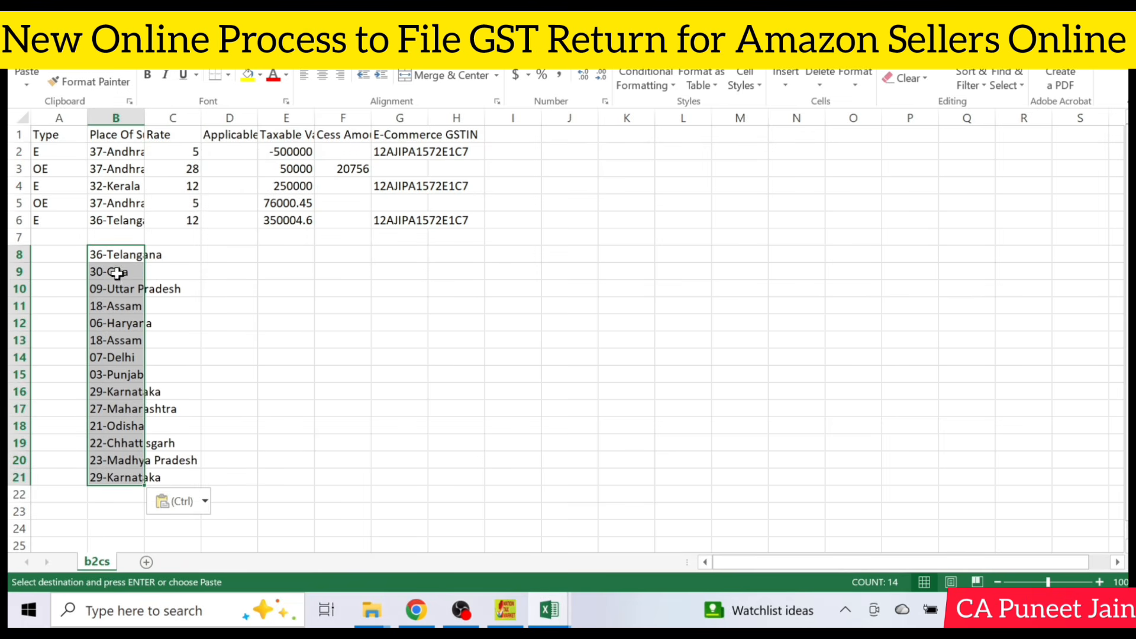
# Step: Copy the whole-number rates I5:I18 from the B2C Small sheet into the b2cs Rate column starting at C8
pyautogui.moveTo(532, 609)
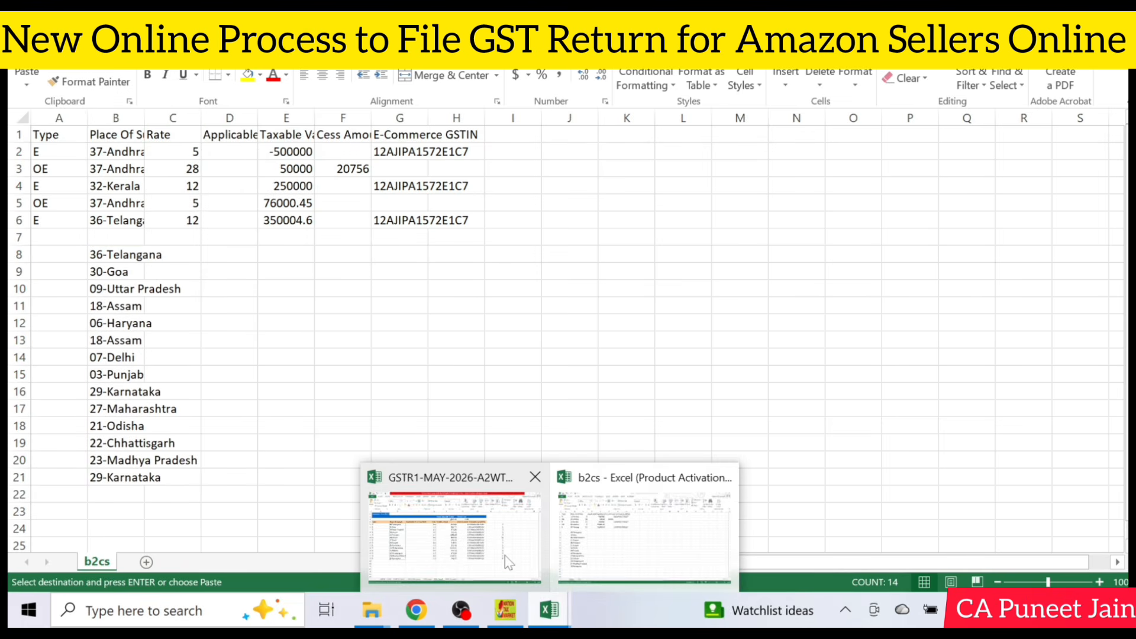
pyautogui.click(455, 533)
pyautogui.press('Escape')
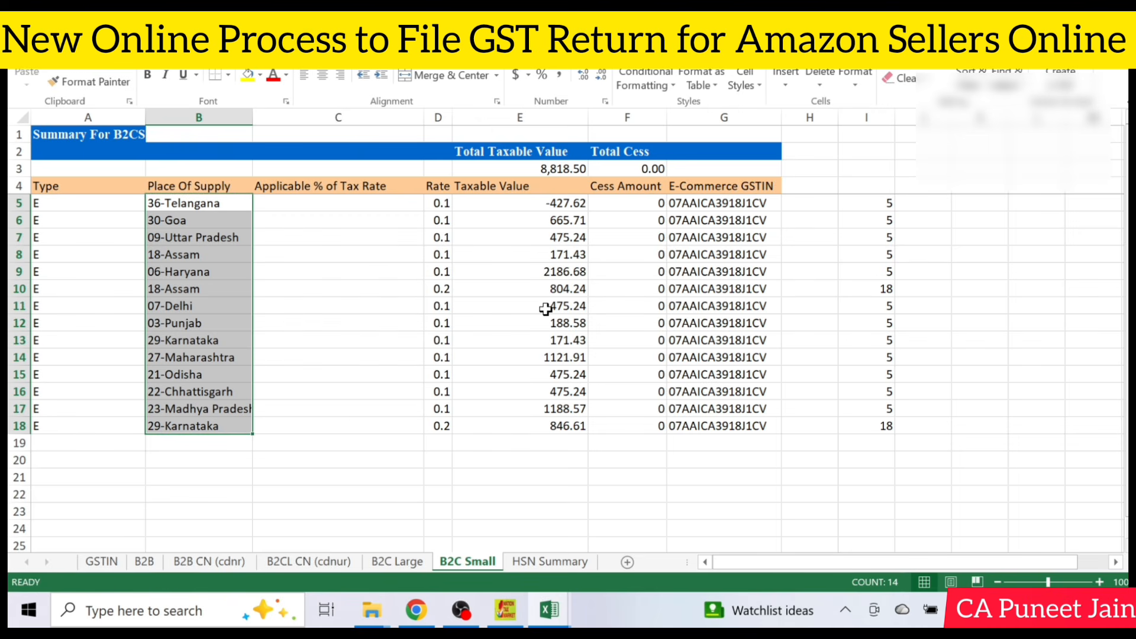
pyautogui.moveTo(870, 203); pyautogui.dragTo(881, 426)
pyautogui.hotkey('ctrl', 'c')
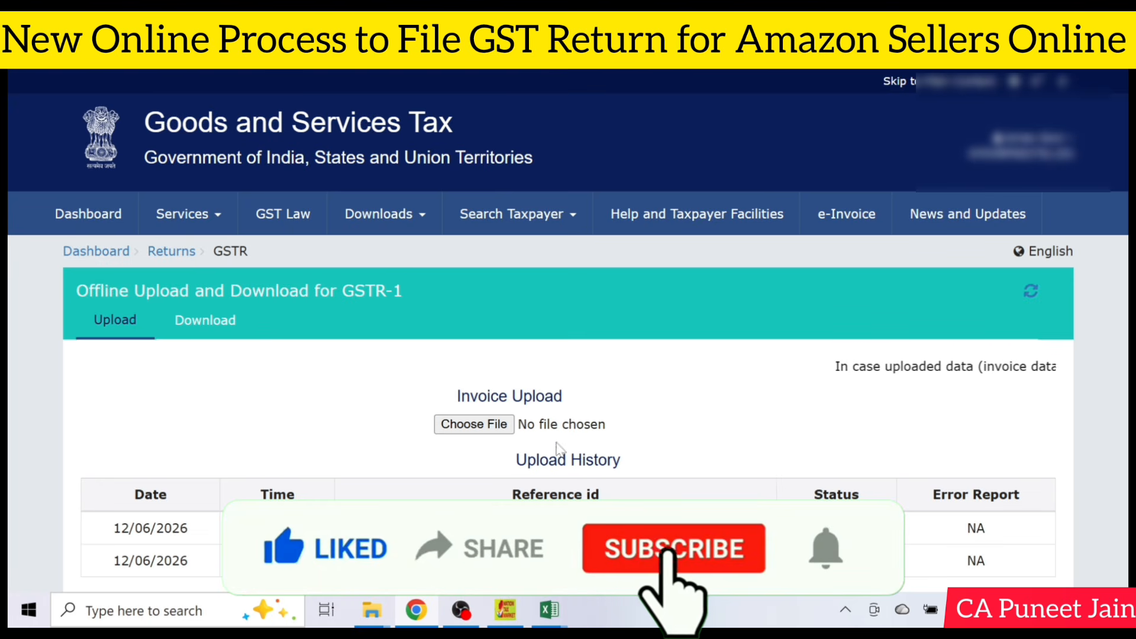
pyautogui.moveTo(559, 614)
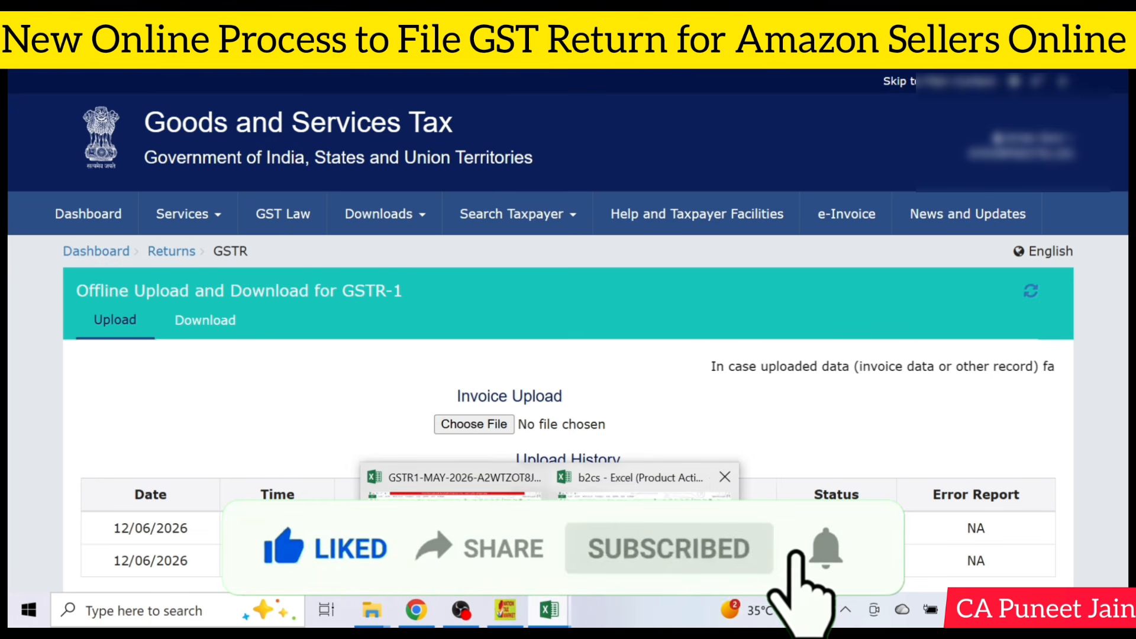
pyautogui.click(615, 533)
pyautogui.click(181, 261)
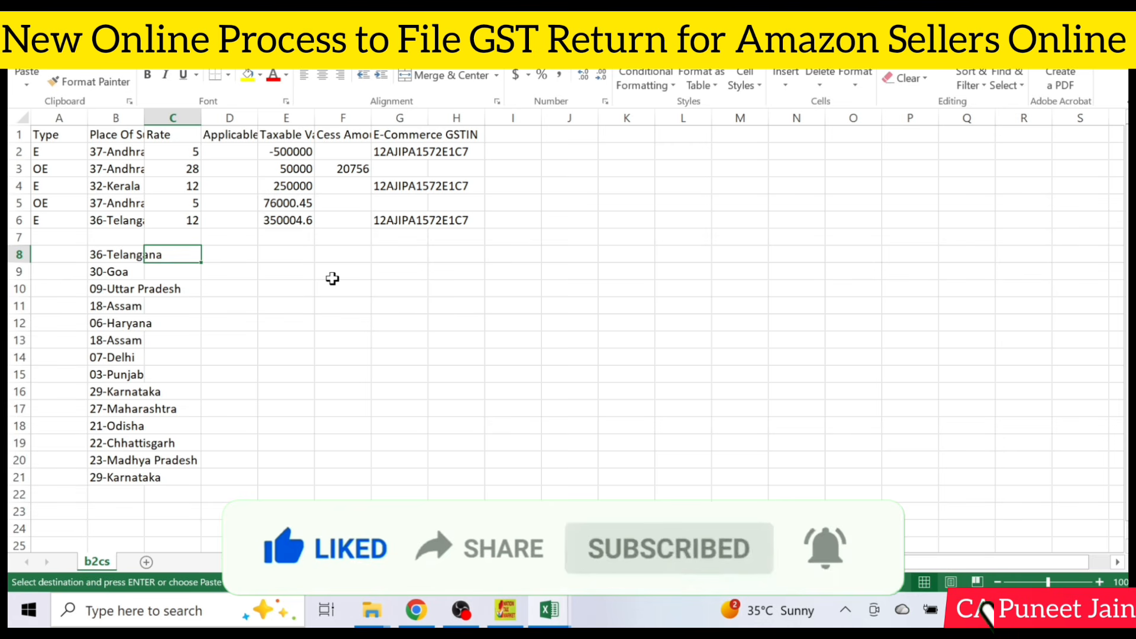
pyautogui.hotkey('ctrl', 'v')
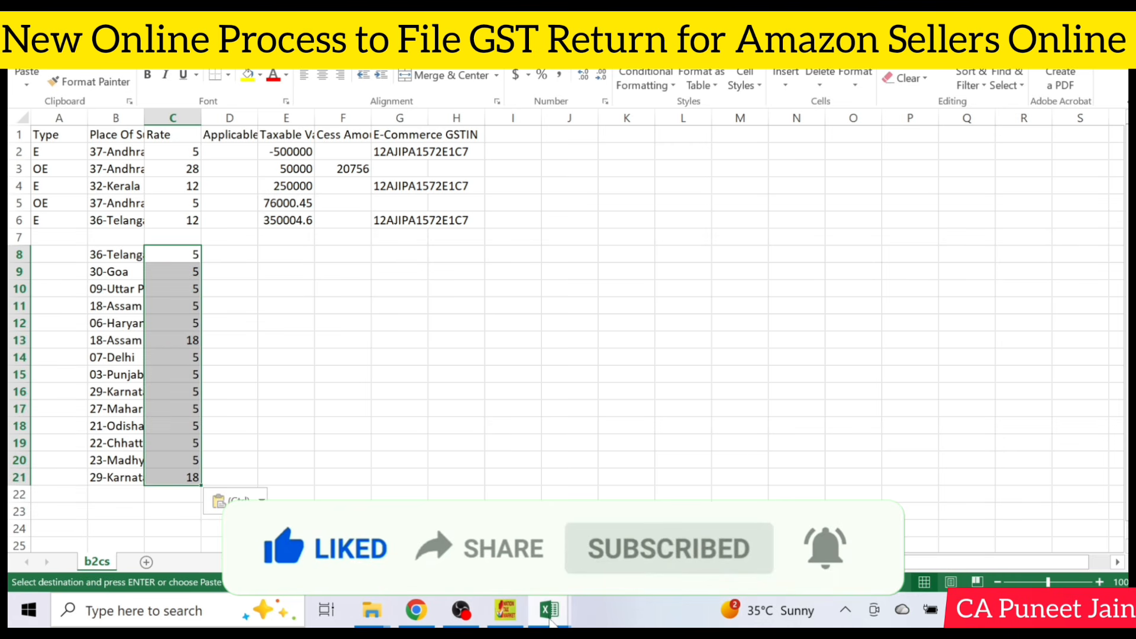
# Step: Copy the taxable values E5:E18 from the B2C Small sheet into the b2cs Taxable Value column starting at E8
pyautogui.moveTo(550, 620)
pyautogui.click(441, 520)
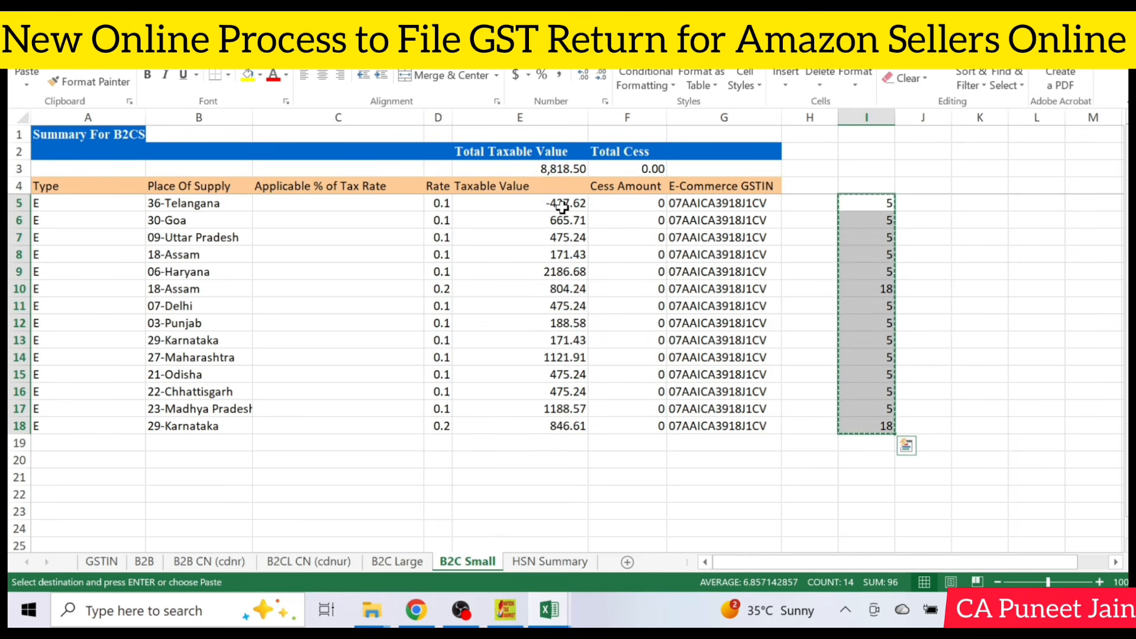
pyautogui.moveTo(561, 206); pyautogui.dragTo(561, 429)
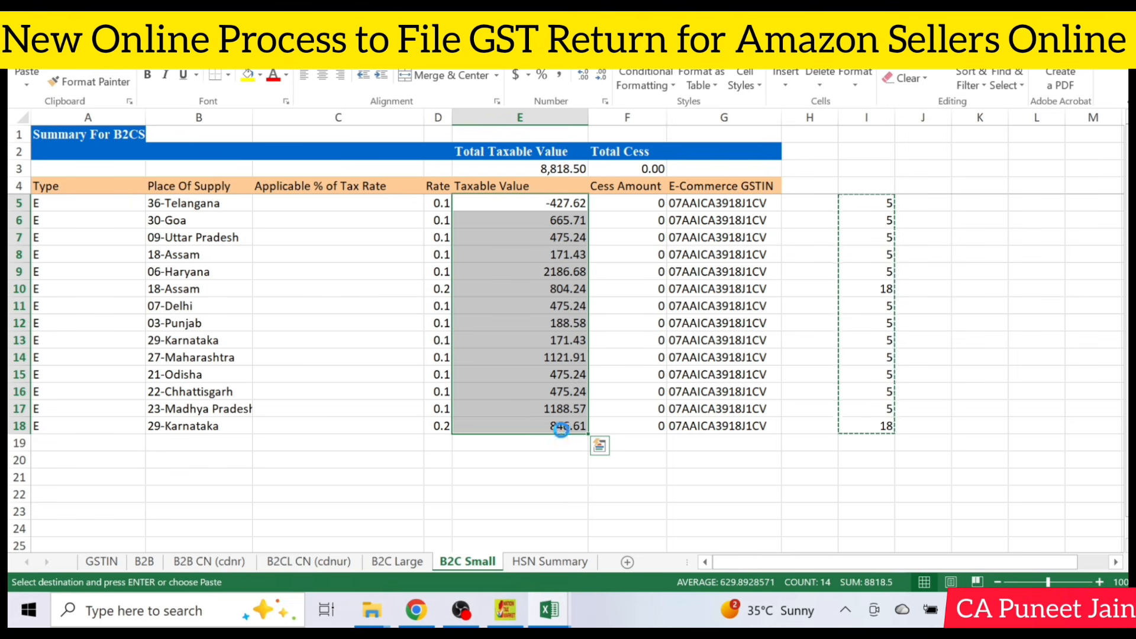
pyautogui.hotkey('ctrl', 'c')
pyautogui.moveTo(550, 616)
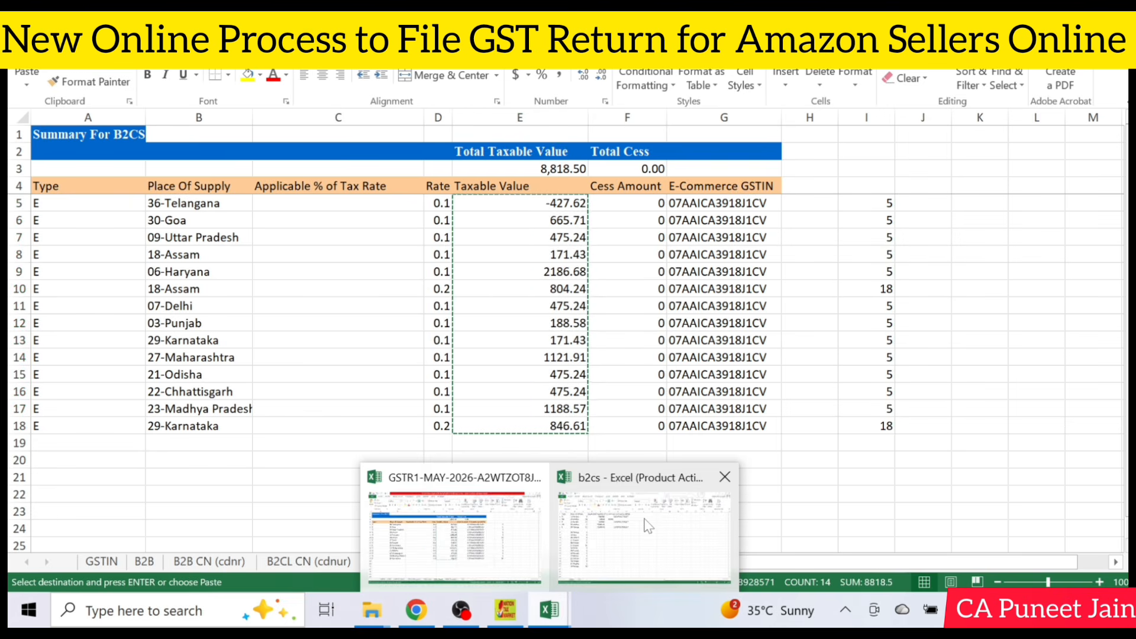
pyautogui.click(648, 526)
pyautogui.click(284, 254)
pyautogui.hotkey('ctrl', 'v')
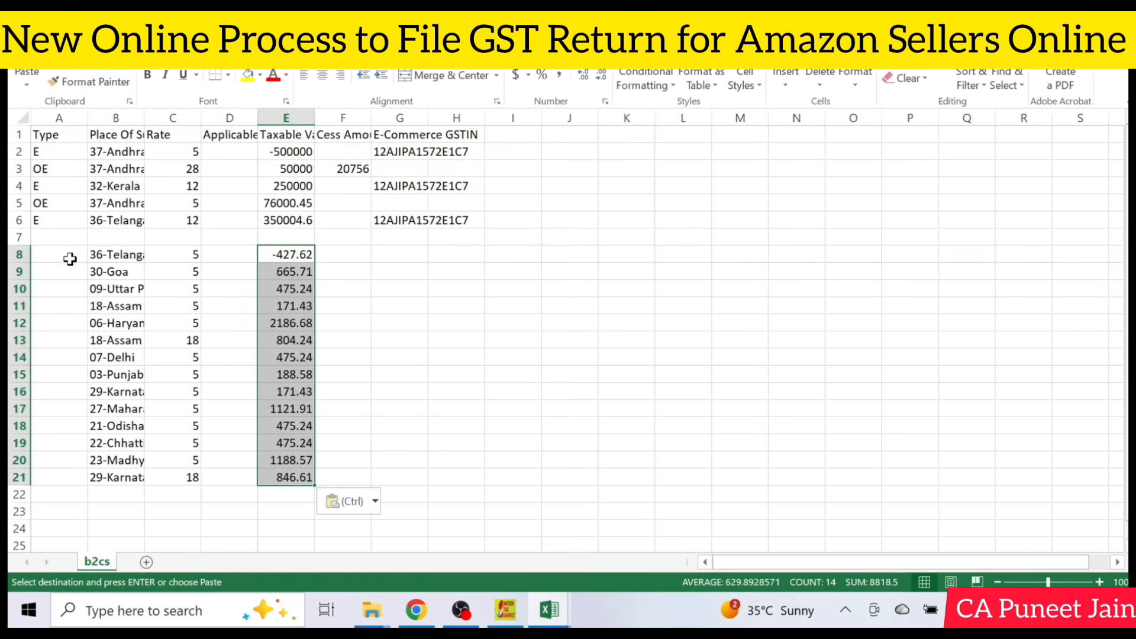
# Step: Fill the Type cells A8:A21 with OE by copying the sample entry in A5
pyautogui.click(71, 204)
pyautogui.hotkey('ctrl', 'c')
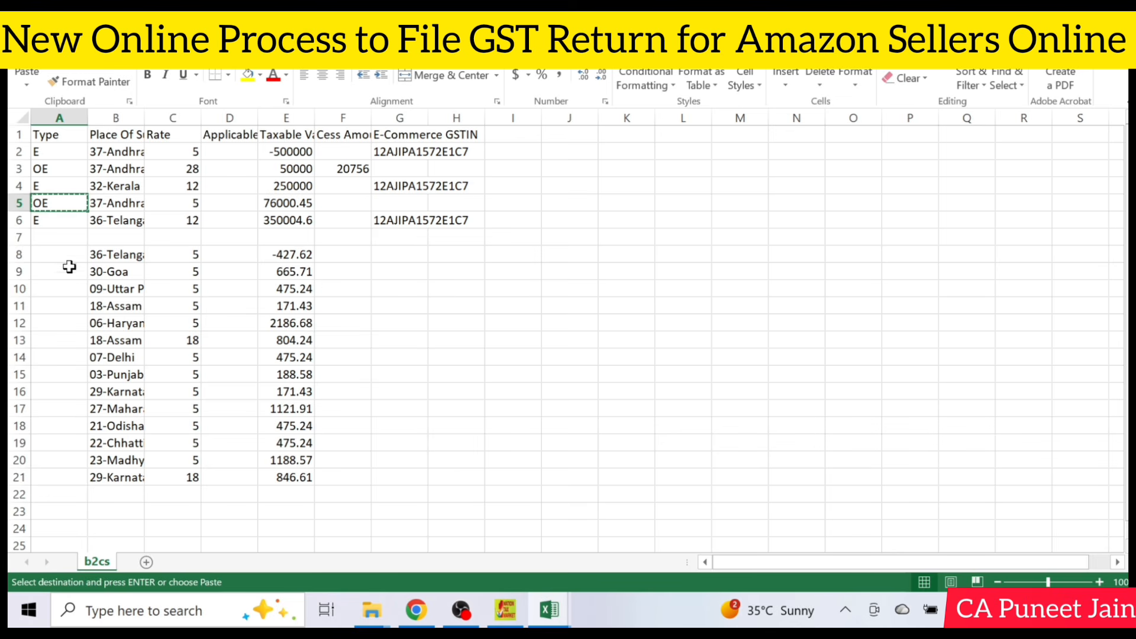
pyautogui.moveTo(69, 256); pyautogui.dragTo(64, 476)
pyautogui.hotkey('ctrl', 'v')
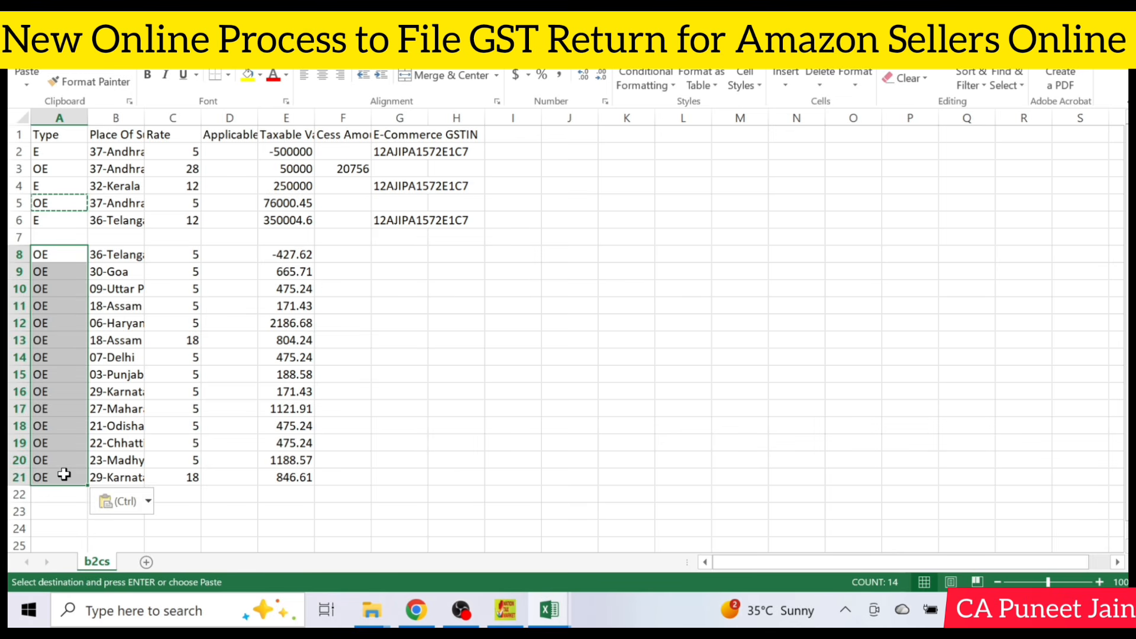
# Step: Delete rows 2 to 7 holding the template's sample data and the blank row
pyautogui.moveTo(13, 238); pyautogui.dragTo(15, 151)
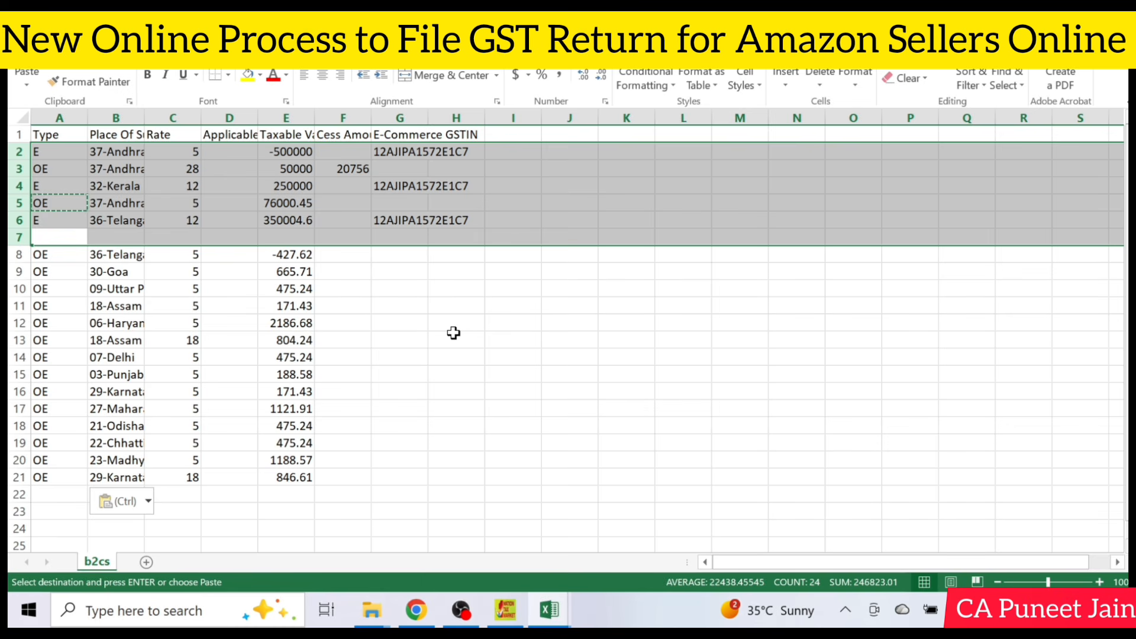
pyautogui.hotkey('ctrl', '-')
pyautogui.click(454, 334)
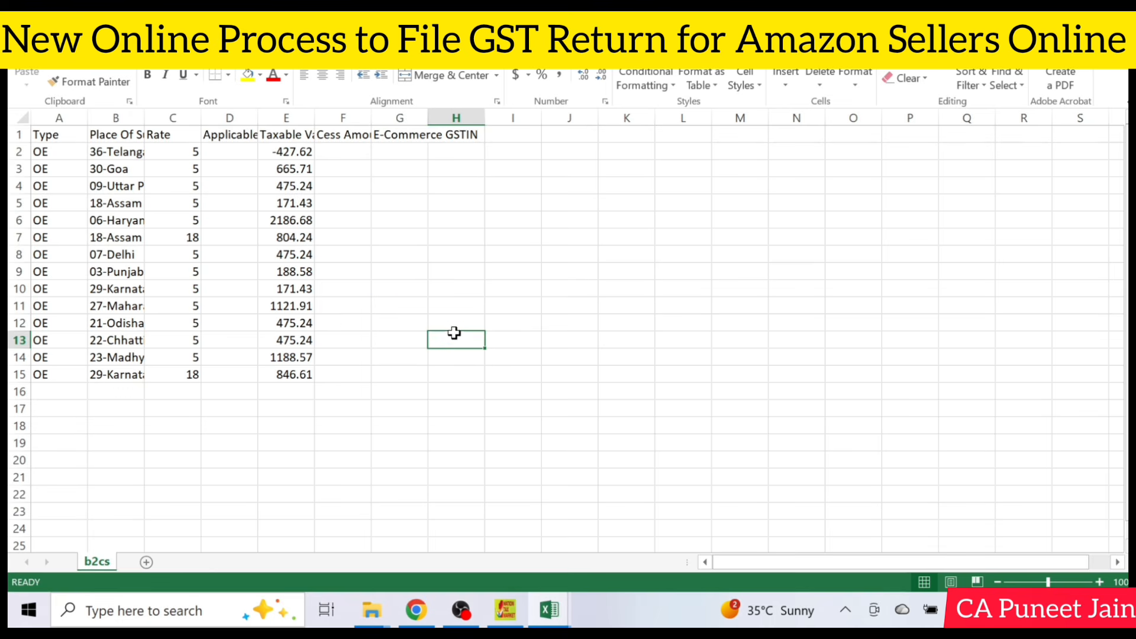
# Step: Save the b2cs file, keeping its CSV format
pyautogui.hotkey('ctrl', 's')
pyautogui.click(498, 350)
pyautogui.click(338, 268)
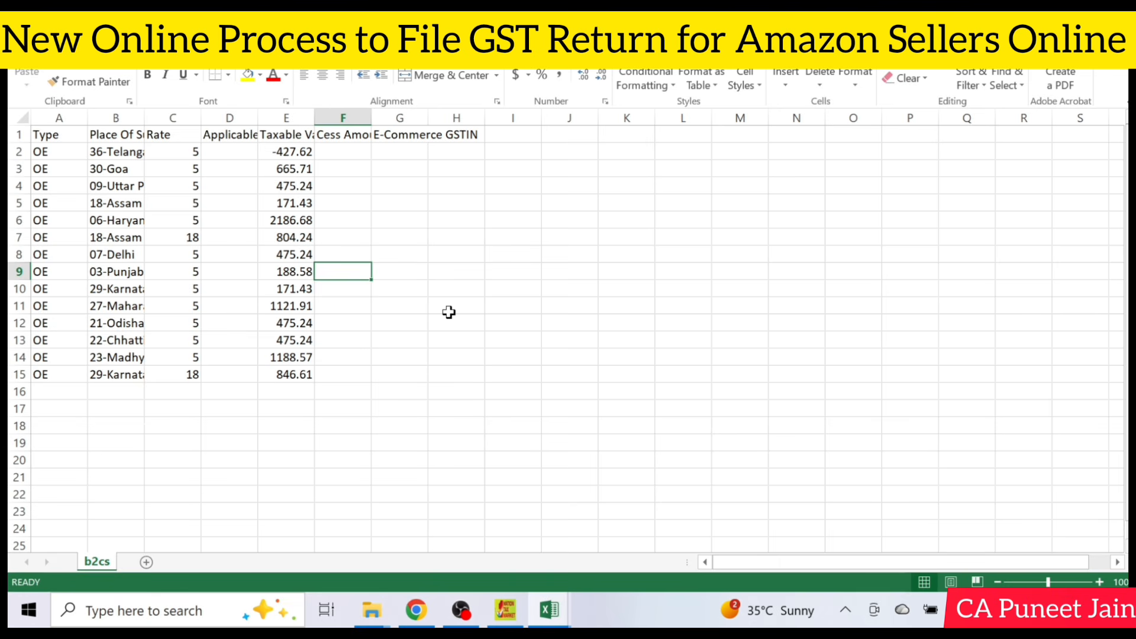
pyautogui.hotkey('ctrl', 's')
pyautogui.click(513, 350)
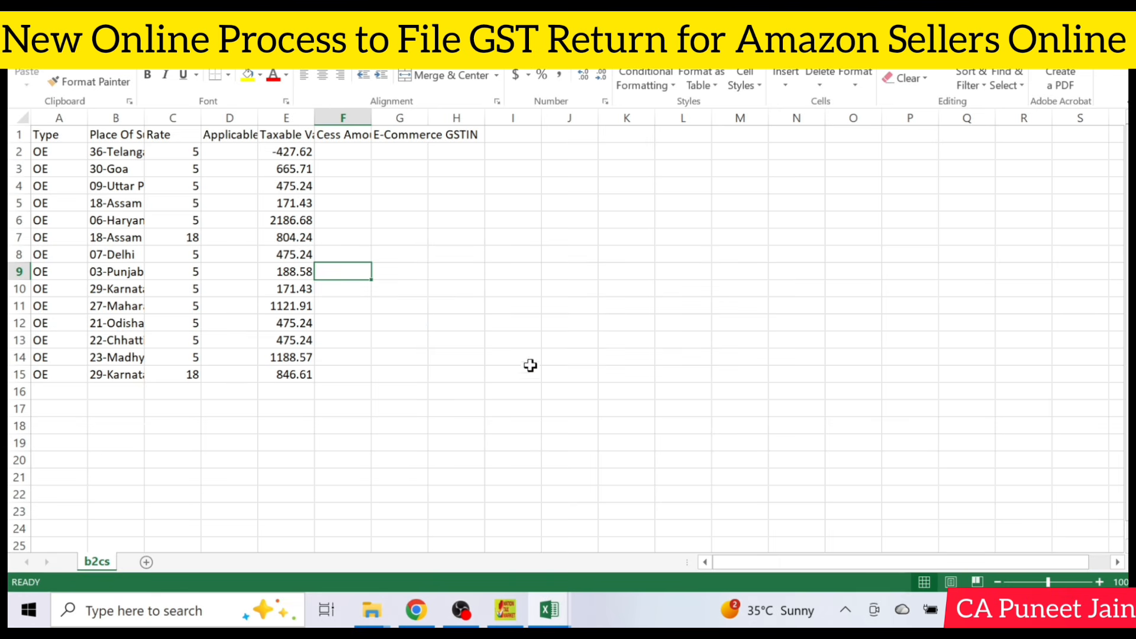
# Step: Switch to the GST Offline Tool, import the b2cs CSV for B2C(Small) Details - 7 and confirm saving the data
pyautogui.click(510, 614)
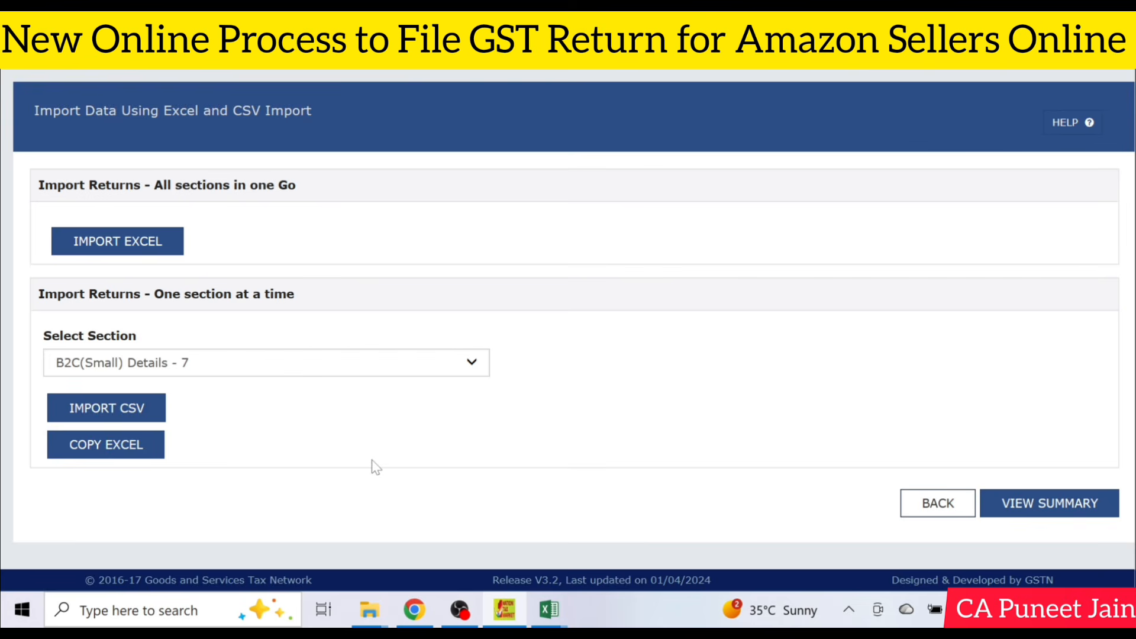
pyautogui.click(145, 409)
pyautogui.doubleClick(262, 152)
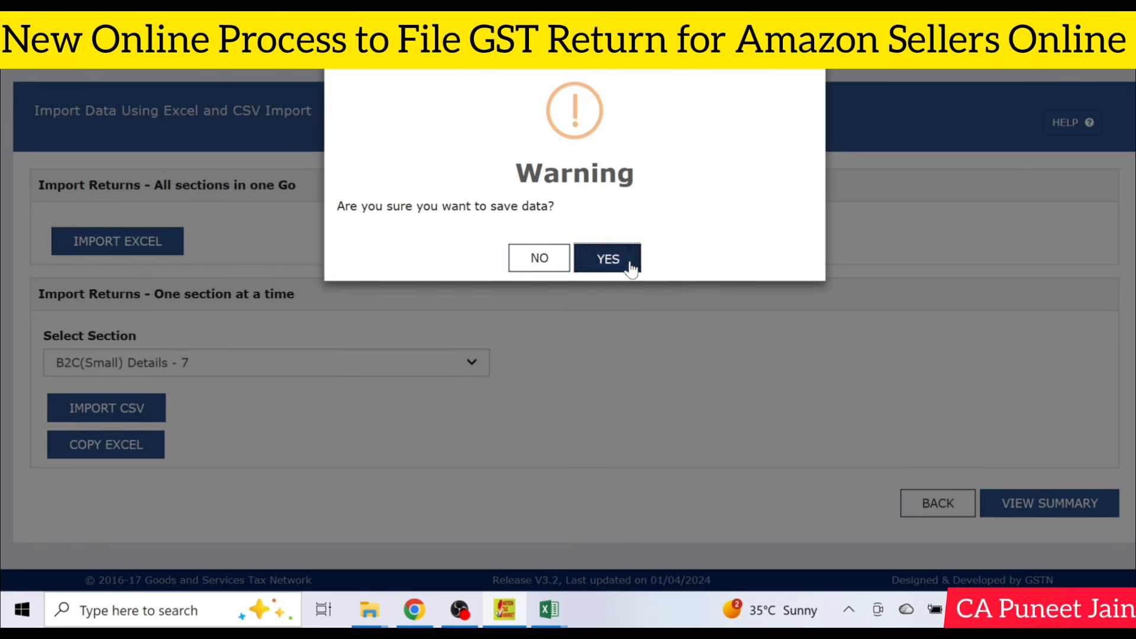
pyautogui.click(633, 256)
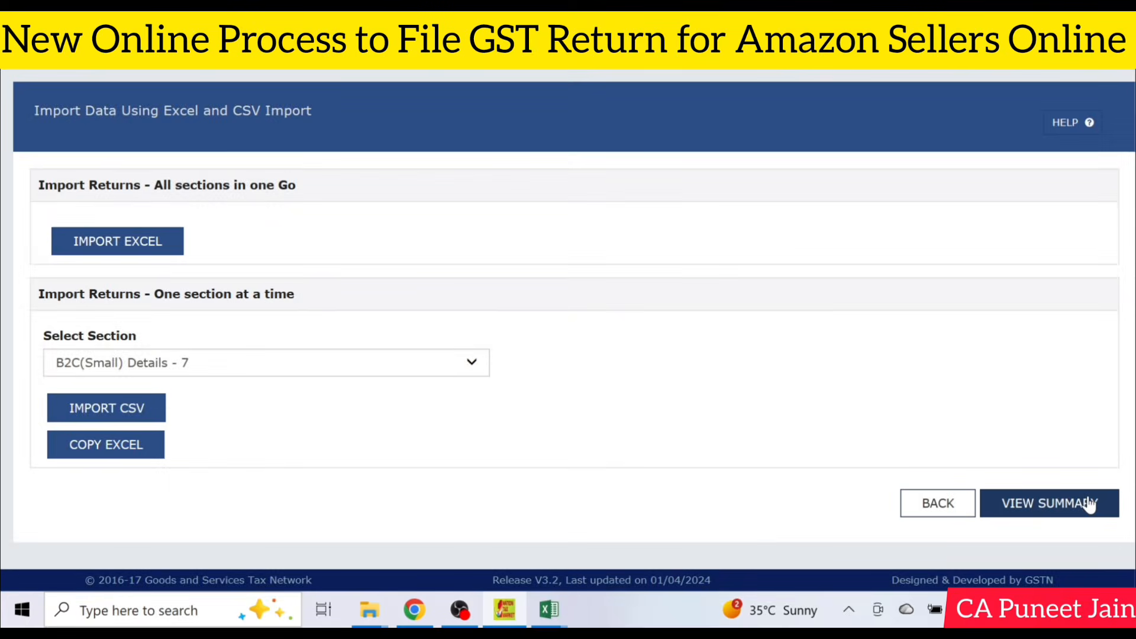
# Step: View the return summary, generate the return's JSON file and save it in the ay folder
pyautogui.click(1089, 502)
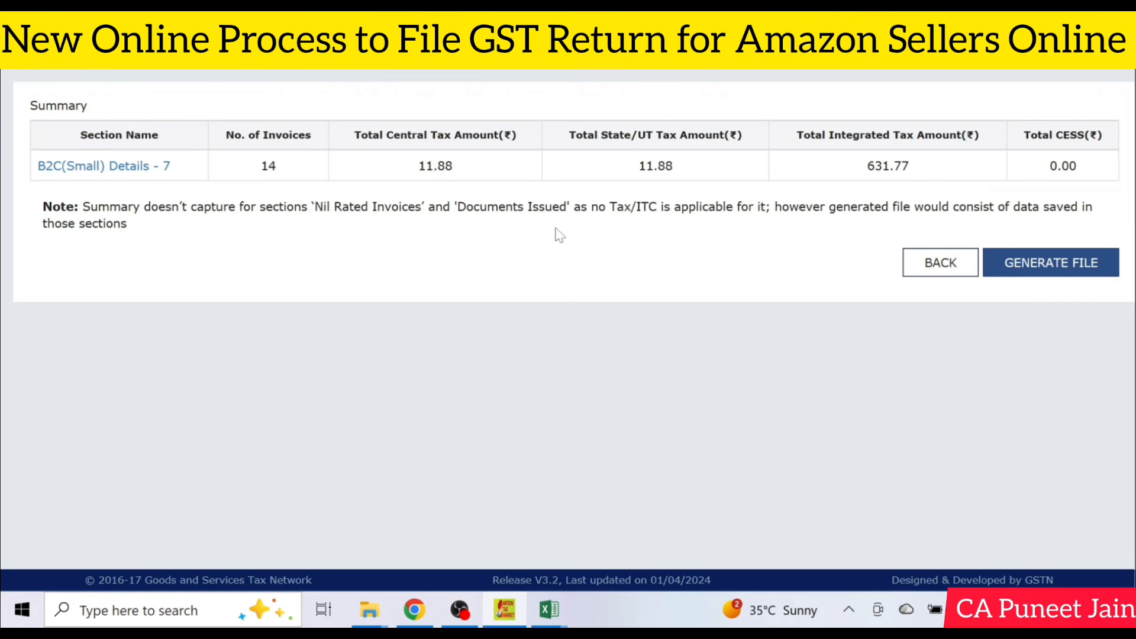
pyautogui.click(1077, 265)
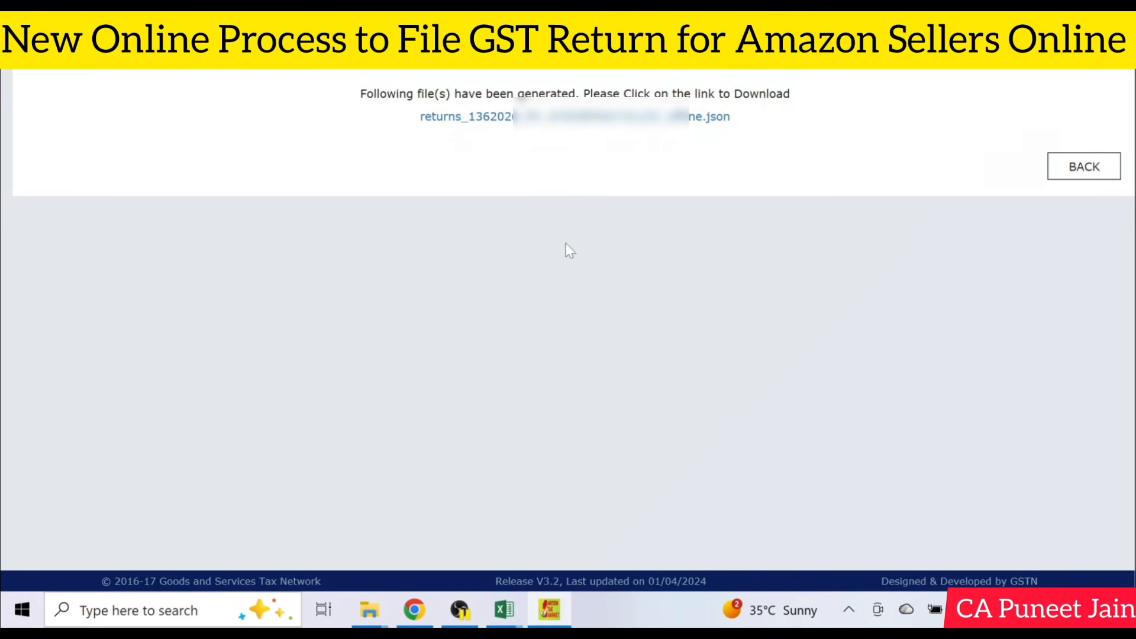
pyautogui.click(586, 120)
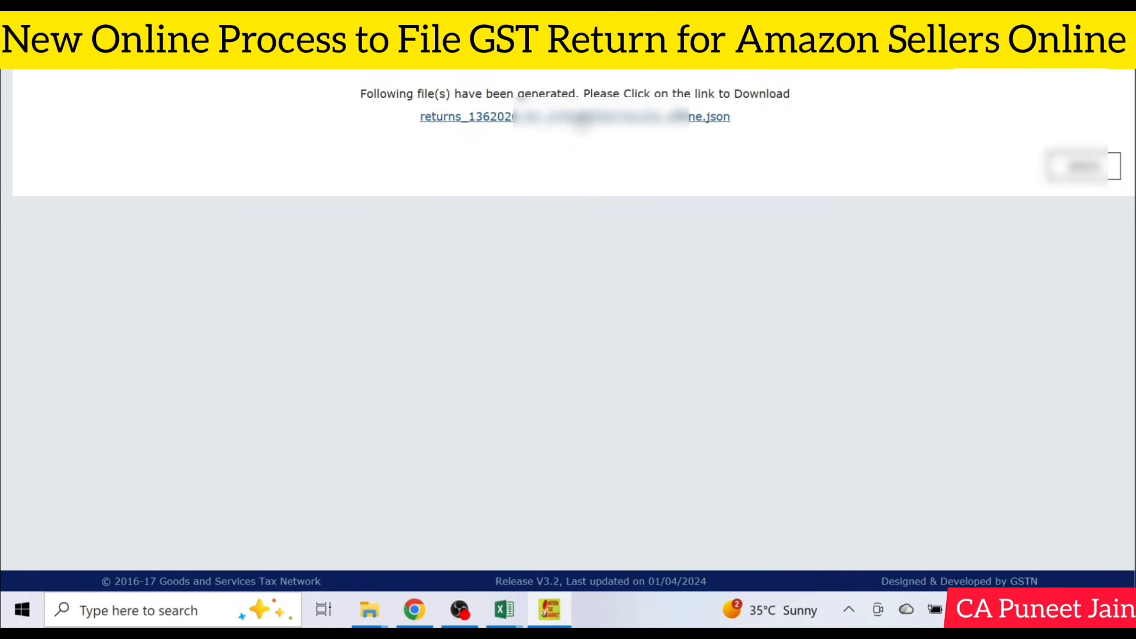
pyautogui.click(637, 318)
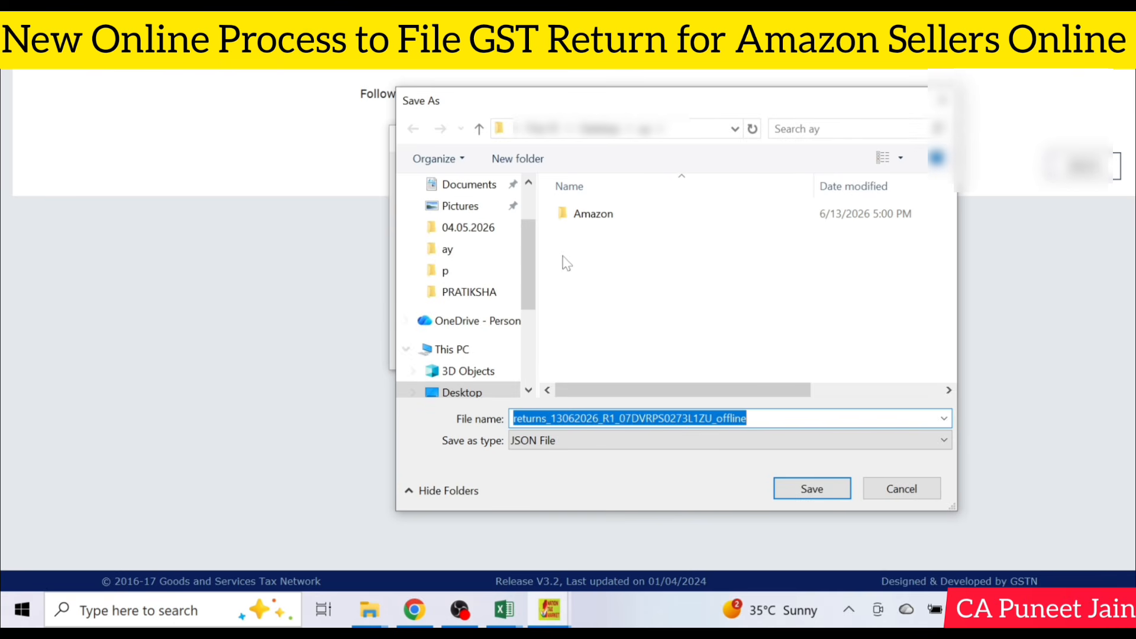
pyautogui.click(812, 489)
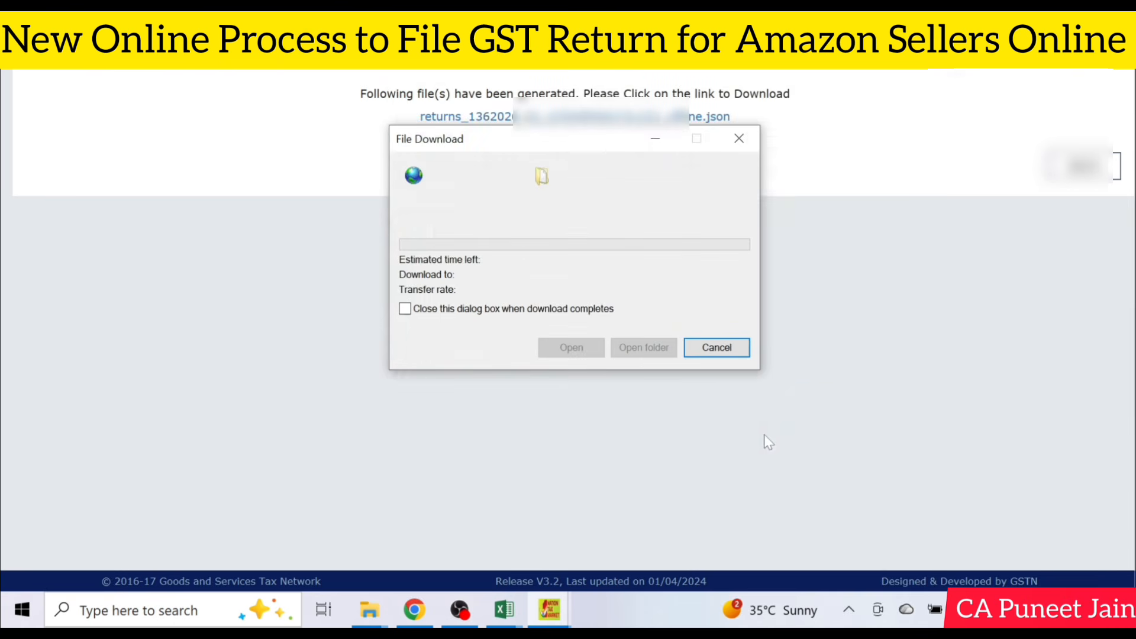
# Step: Switch to the GST portal in Chrome, upload the generated JSON file for GSTR-1 and check its status in Upload History
pyautogui.click(413, 610)
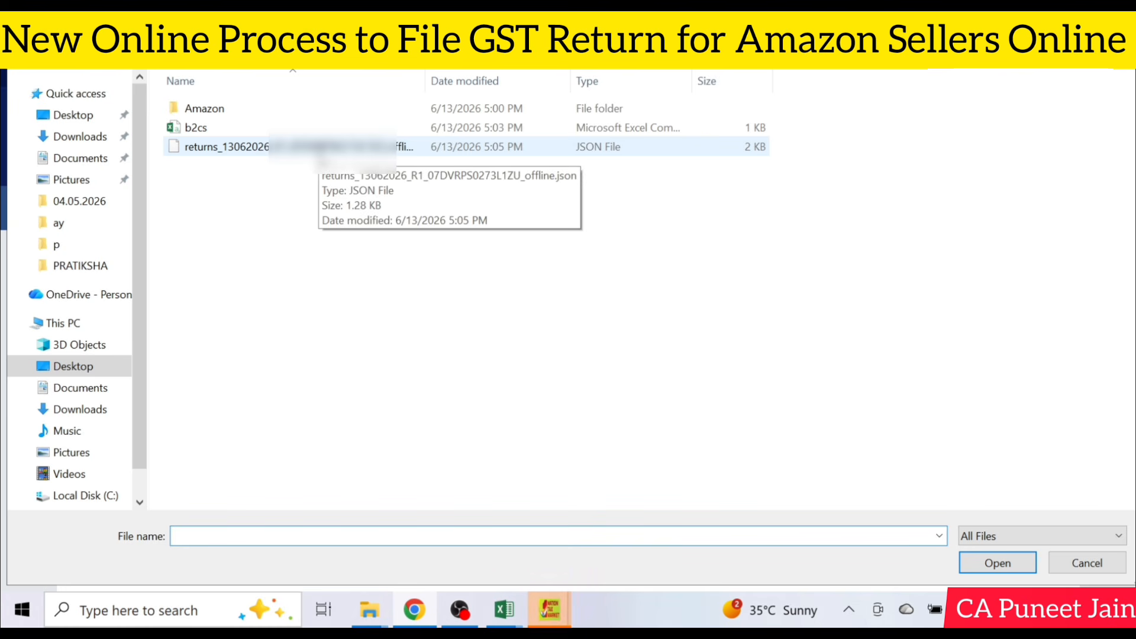
pyautogui.doubleClick(316, 148)
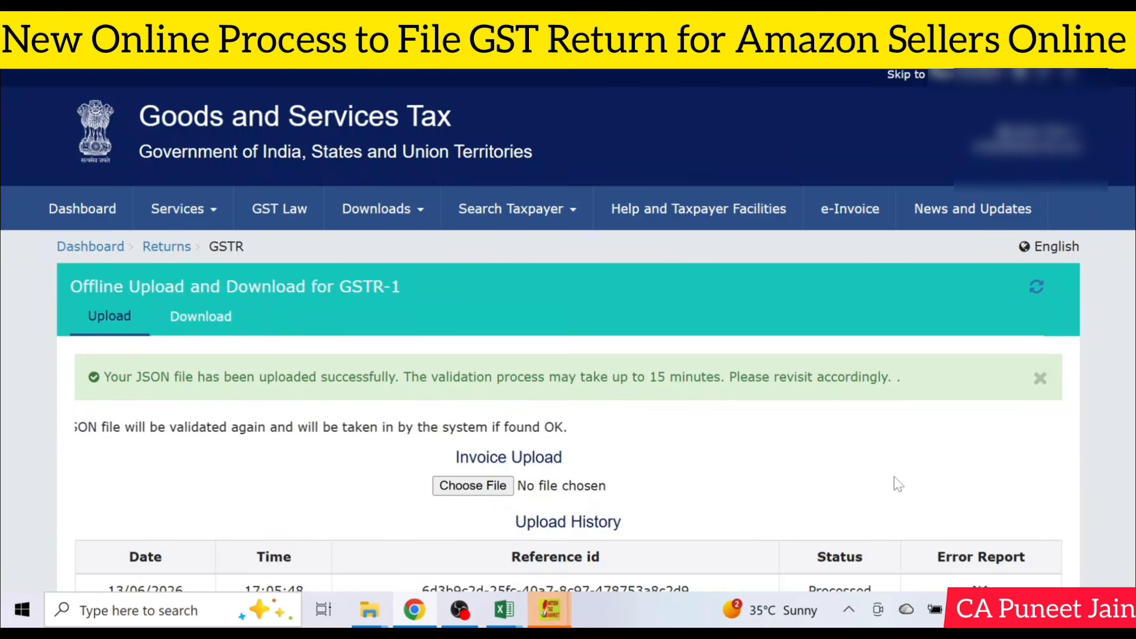
pyautogui.scroll(-3, 655, 431)
pyautogui.scroll(-2, 997, 489)
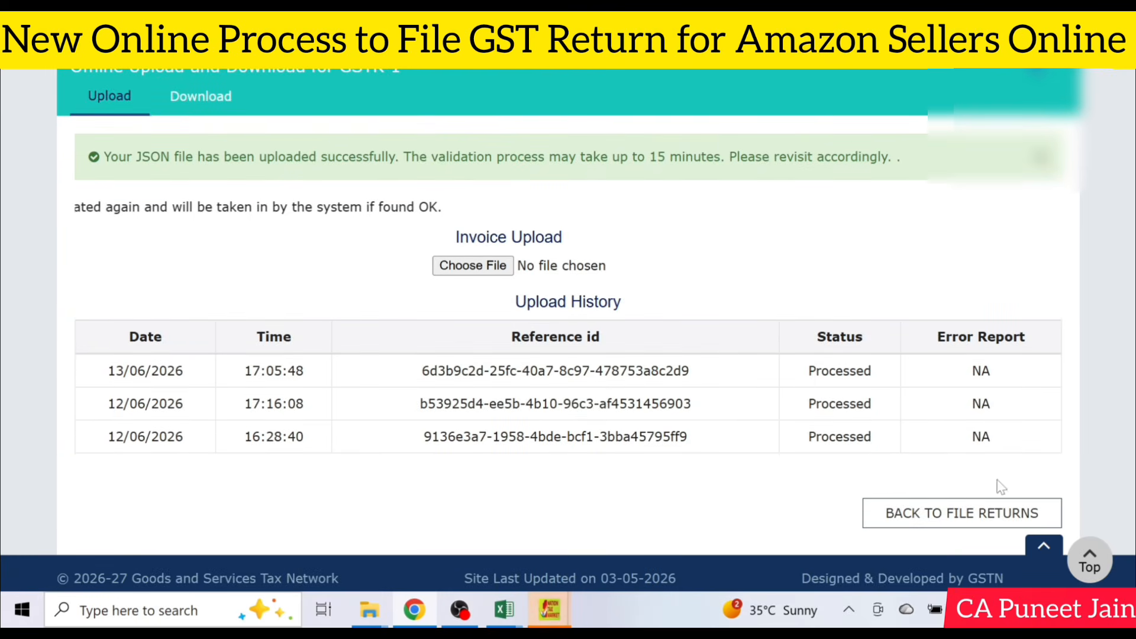
# Step: Go back to File Returns, search for the May period of 2026-27 and open GSTR-1 for online preparation
pyautogui.click(958, 513)
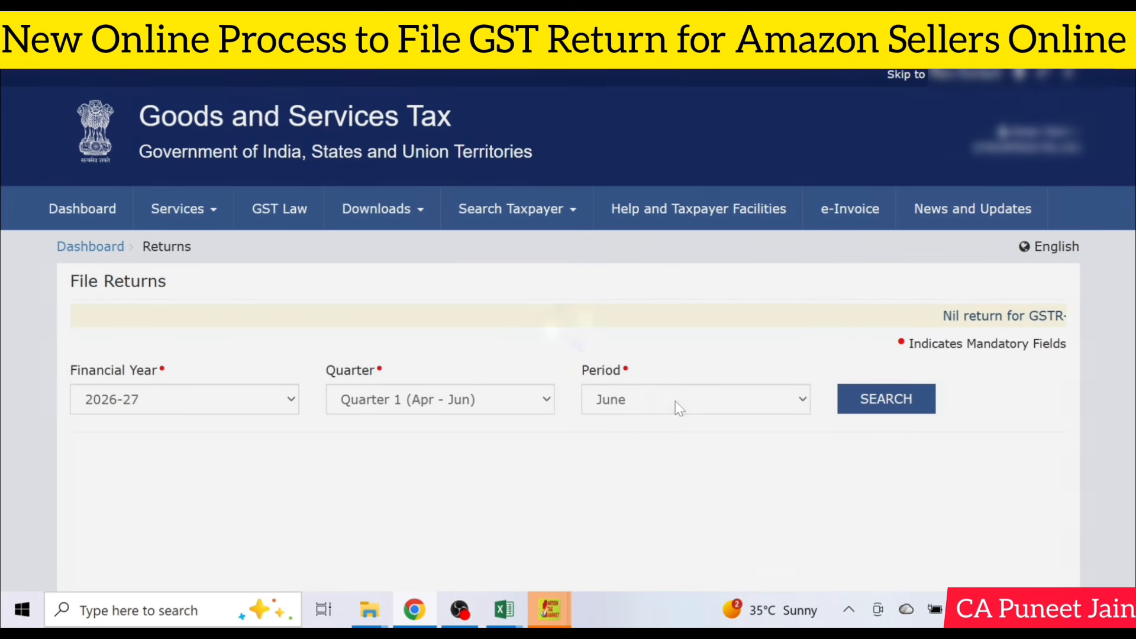
pyautogui.click(677, 406)
pyautogui.click(633, 447)
pyautogui.click(885, 399)
pyautogui.scroll(-5, 568, 331)
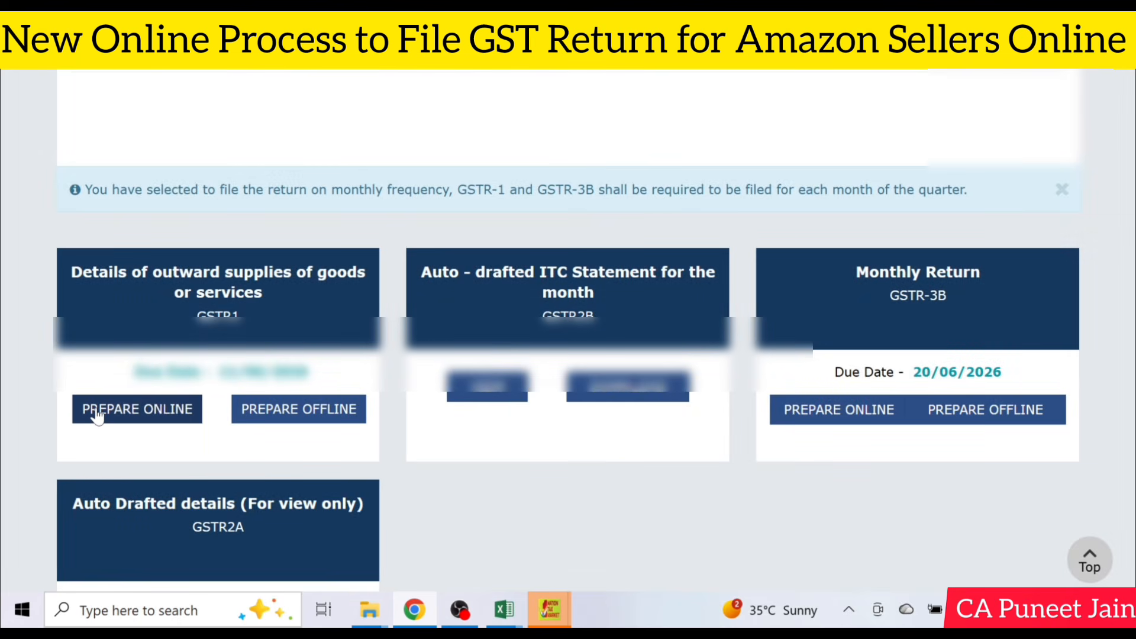
pyautogui.click(135, 417)
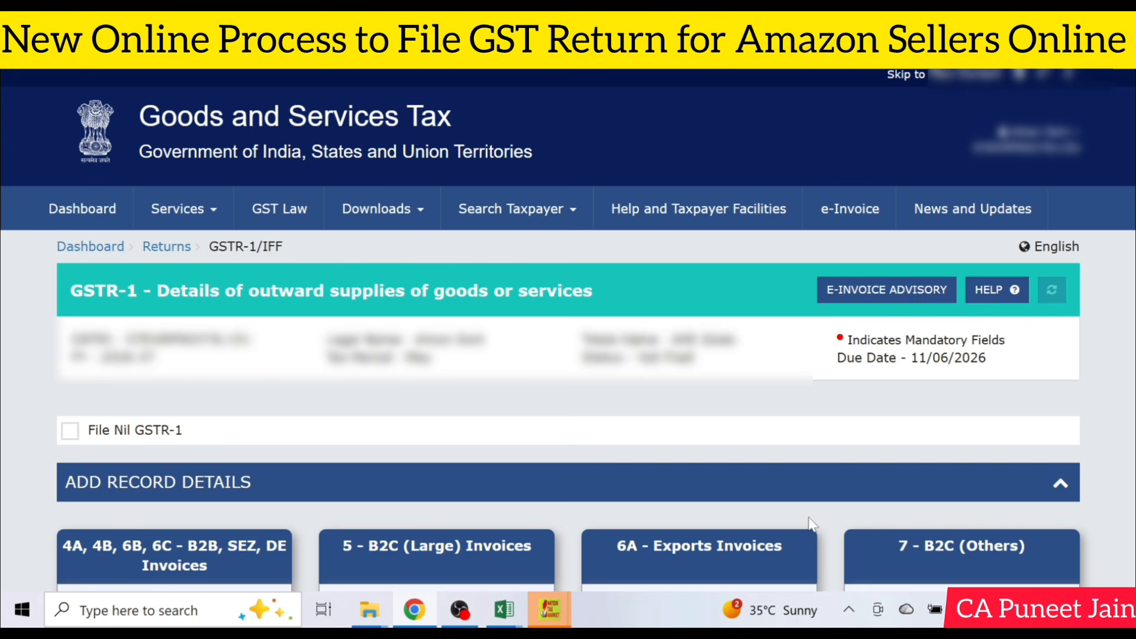
# Step: Open table 12, HSN-wise summary of outward supplies, from the GSTR-1 record details
pyautogui.scroll(-5, 811, 523)
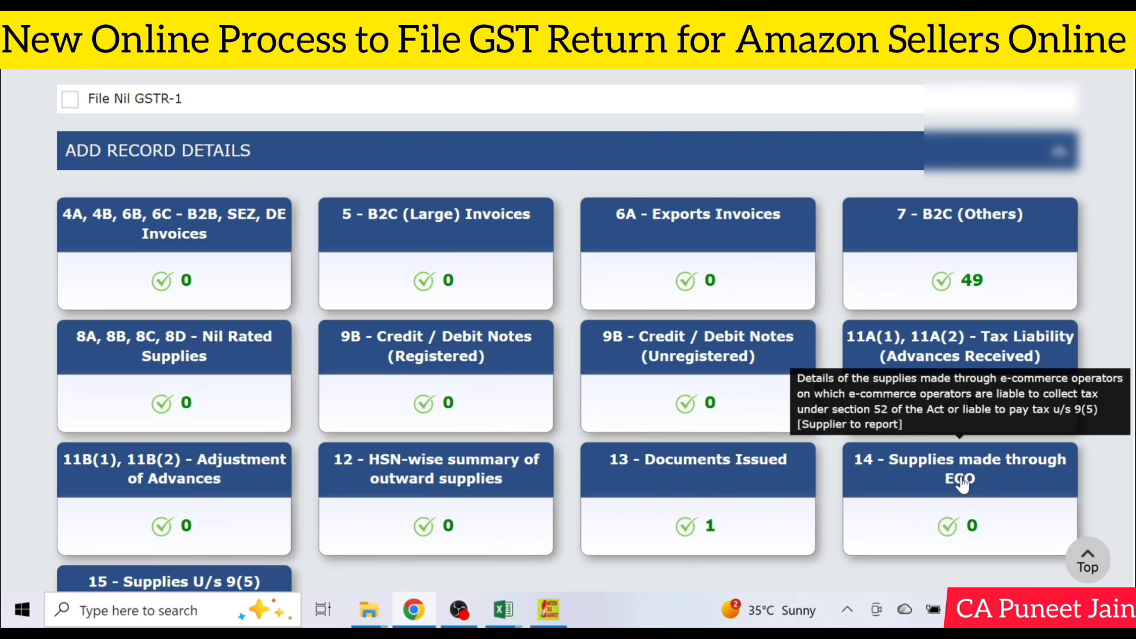
pyautogui.click(422, 480)
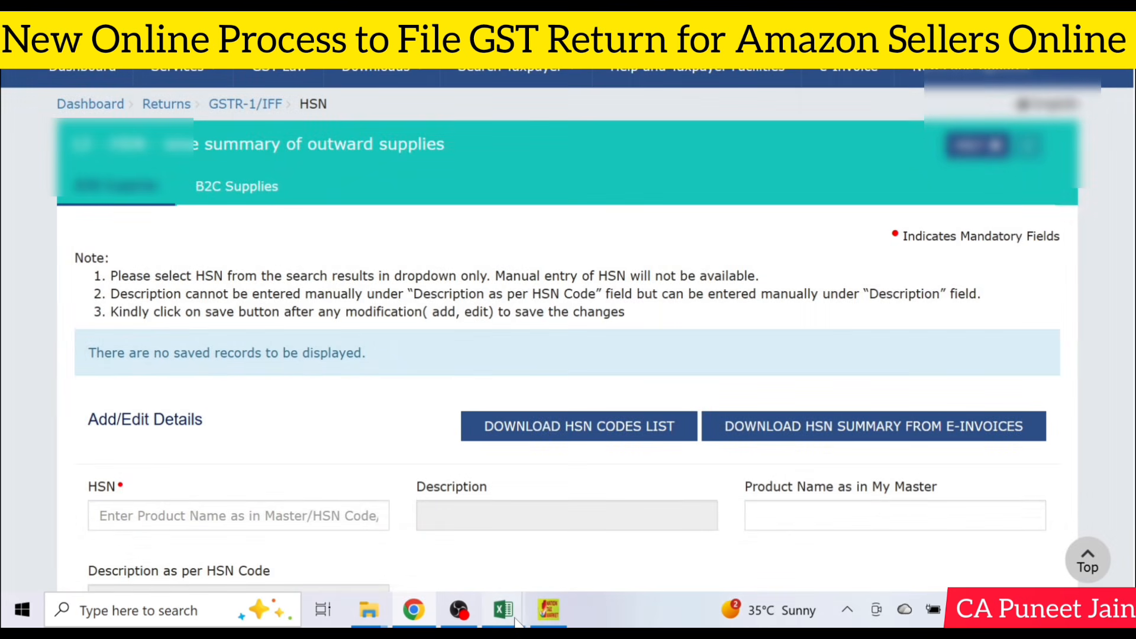
# Step: Switch to the Amazon GSTR-1 May workbook in Excel and select the first HSN code on the HSN Summary sheet
pyautogui.moveTo(503, 609)
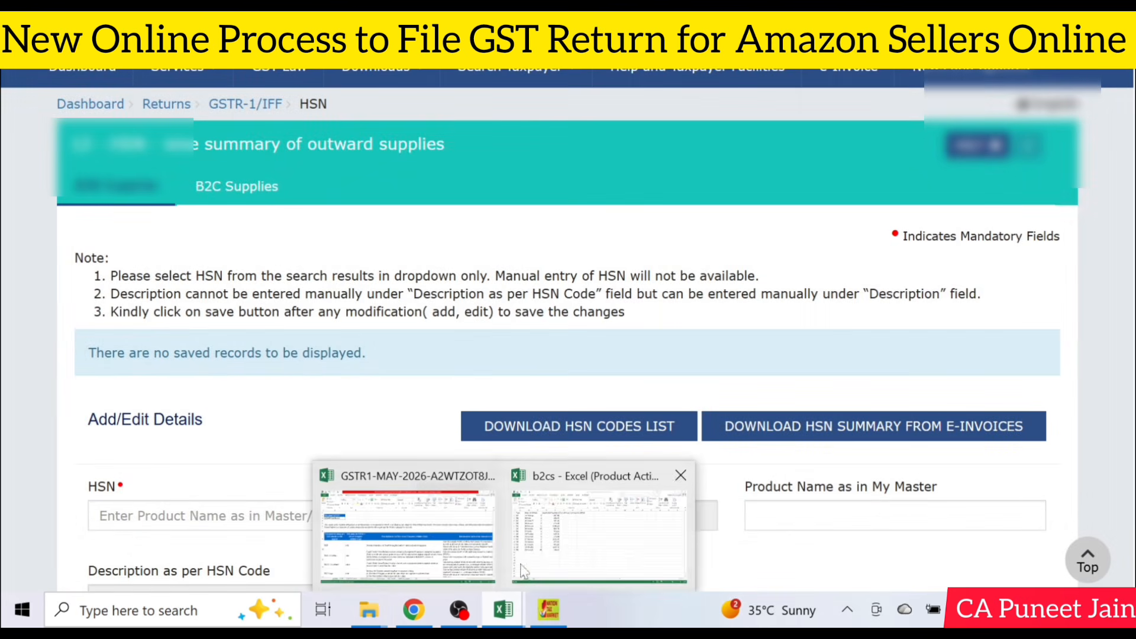
pyautogui.click(459, 536)
pyautogui.click(549, 561)
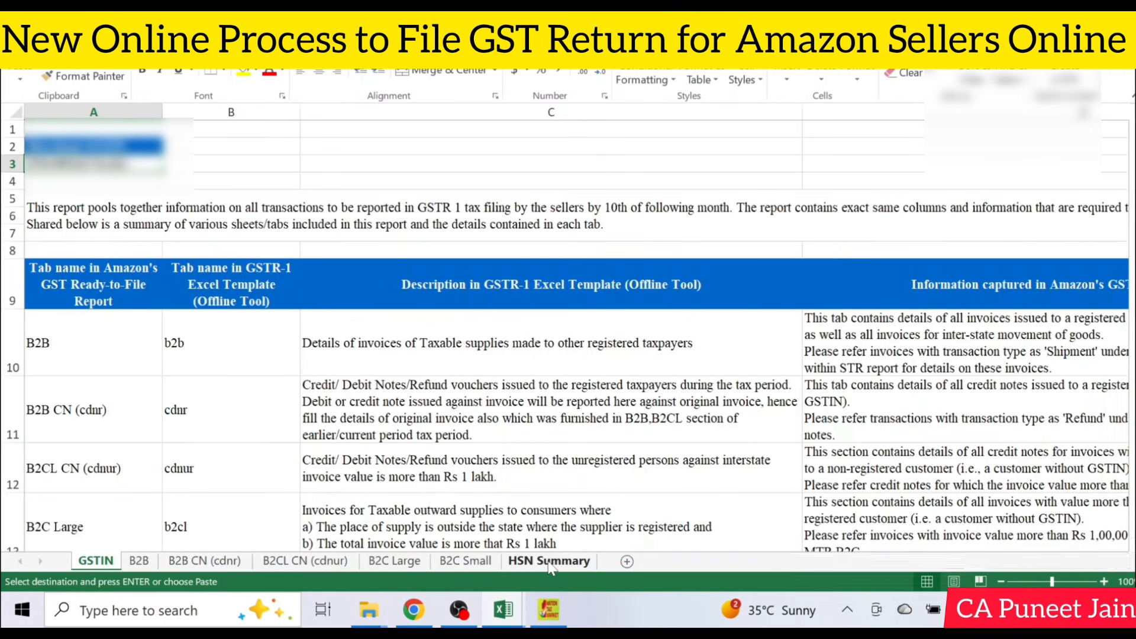
pyautogui.click(96, 200)
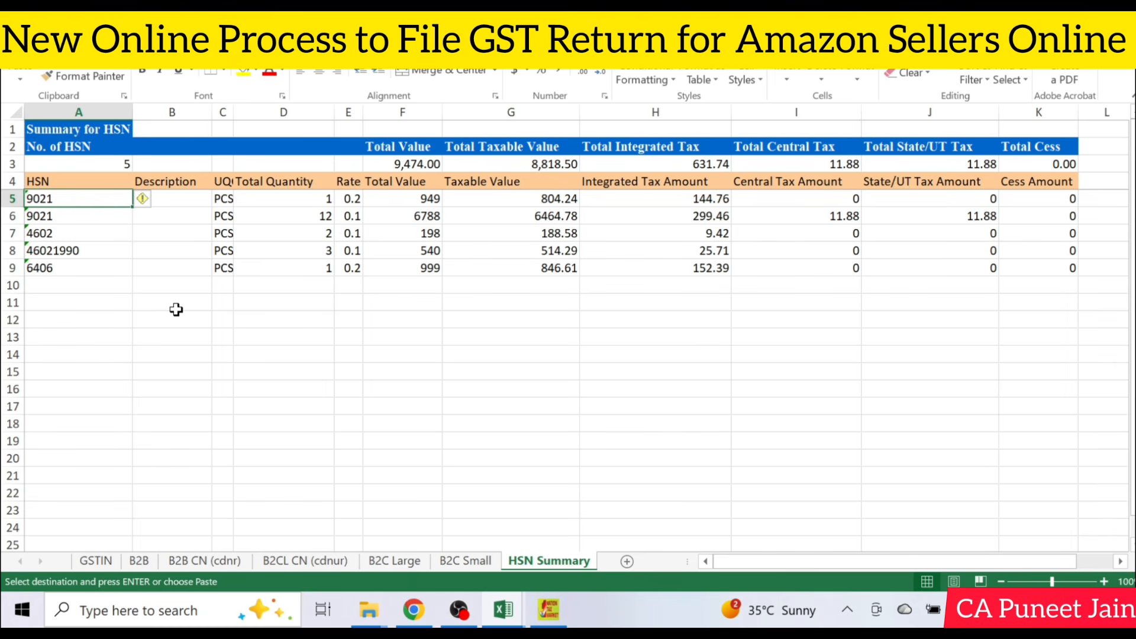
# Step: Switch back to the GST portal in Chrome and open the B2C Supplies section of the HSN summary
pyautogui.click(414, 610)
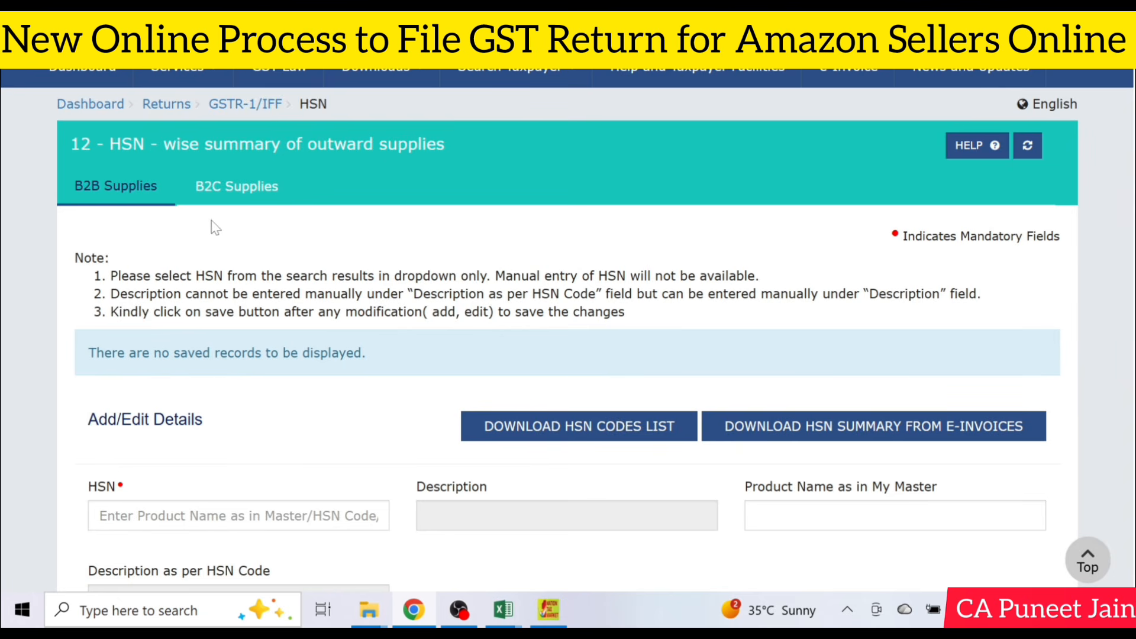
pyautogui.click(234, 188)
pyautogui.scroll(-5, 363, 287)
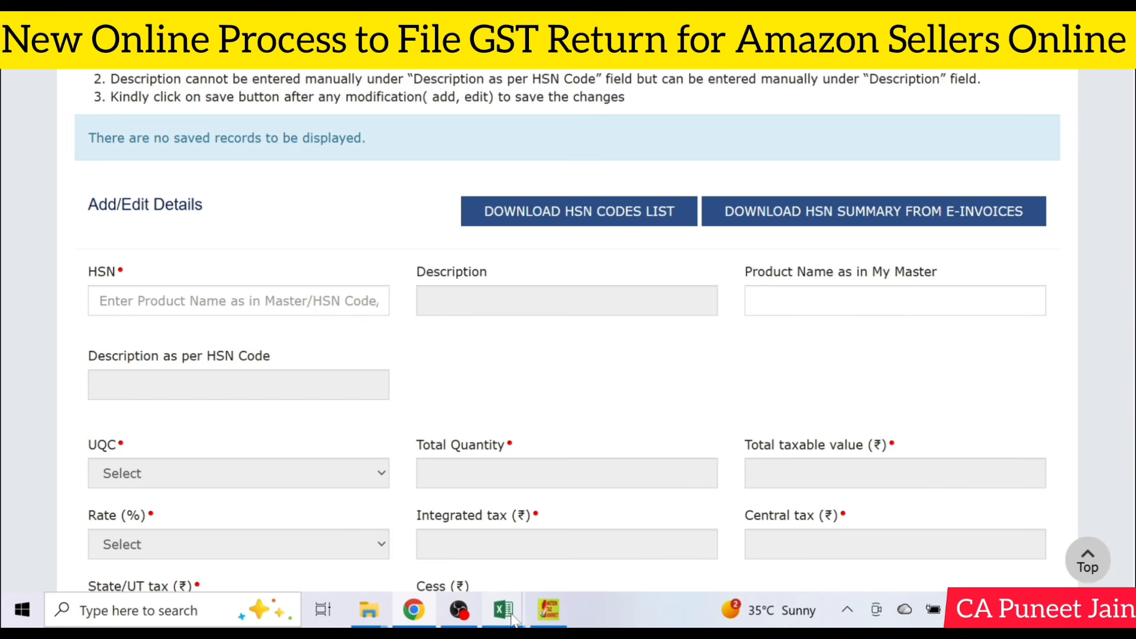
# Step: Copy HSN code 9021 from the Excel summary into the portal's HSN field and choose the matching orthopaedic appliances entry
pyautogui.moveTo(503, 609)
pyautogui.click(408, 520)
pyautogui.hotkey('ctrl', 'c')
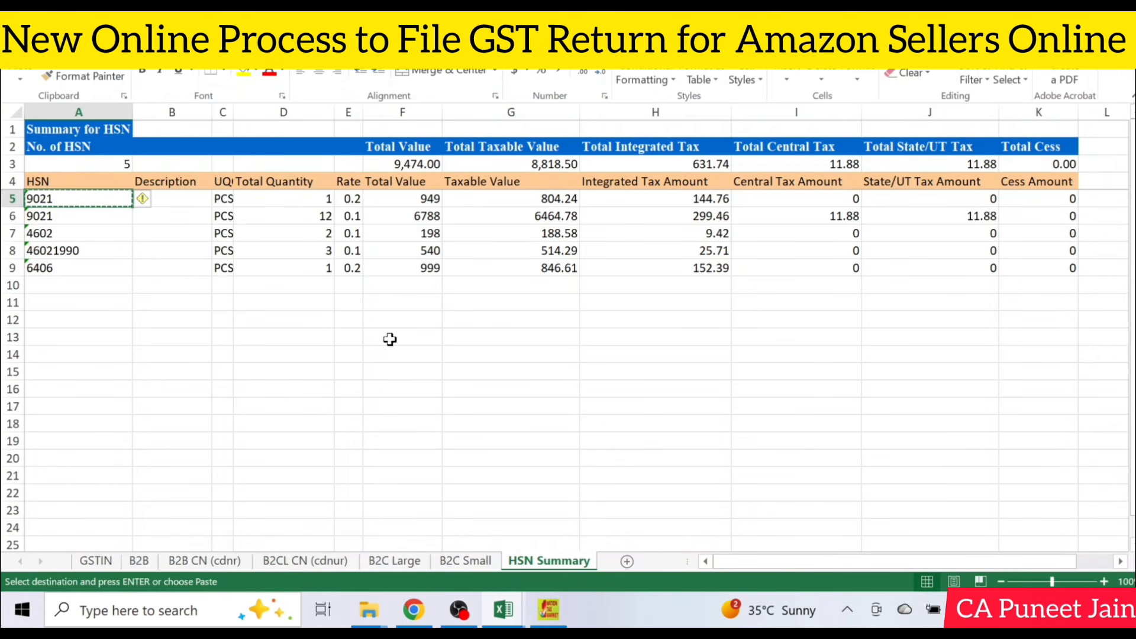
pyautogui.click(414, 609)
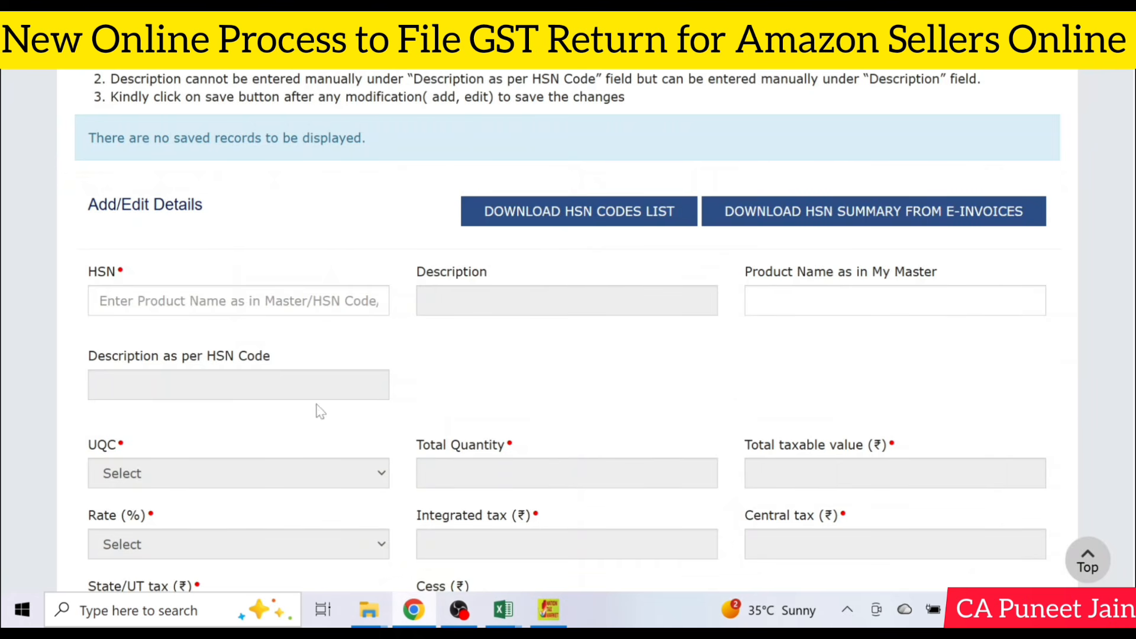
pyautogui.click(319, 300)
pyautogui.hotkey('ctrl', 'v')
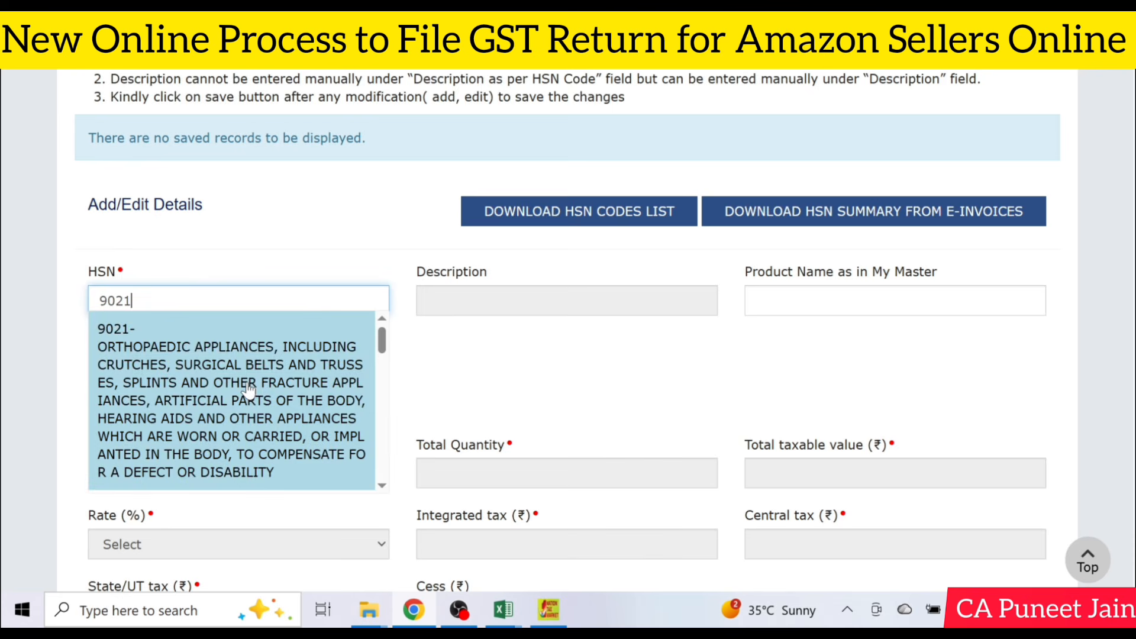
pyautogui.click(247, 385)
# Step: Look up the first row's unit in the Excel HSN summary and set the portal entry's UQC to PCS-PIECES
pyautogui.scroll(-3, 255, 372)
pyautogui.click(231, 299)
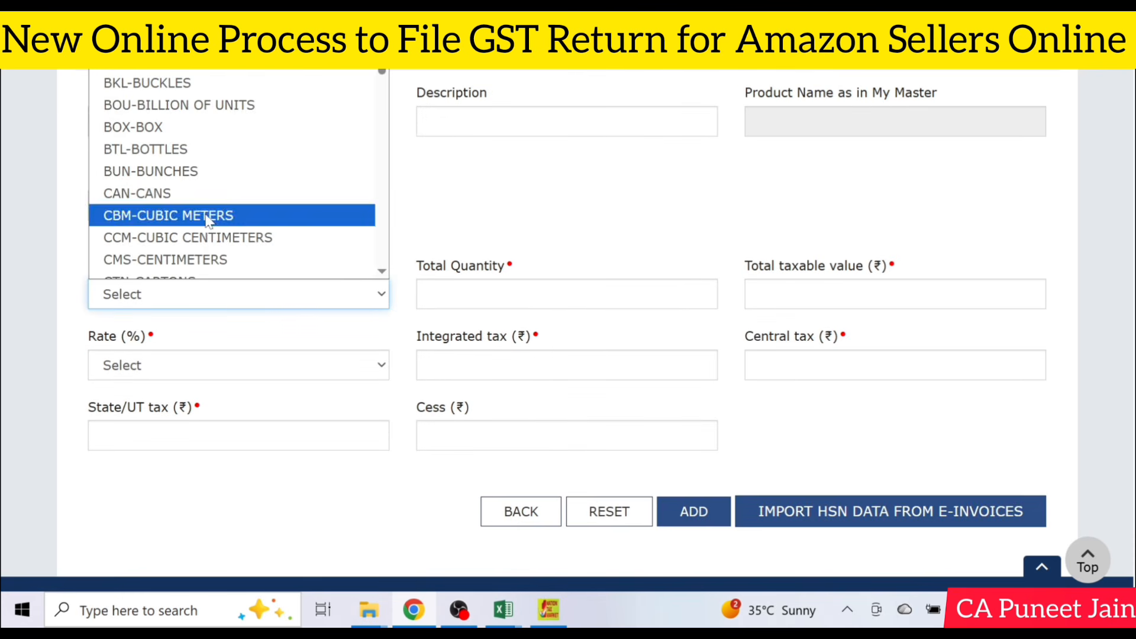
pyautogui.scroll(-5, 208, 216)
pyautogui.click(503, 609)
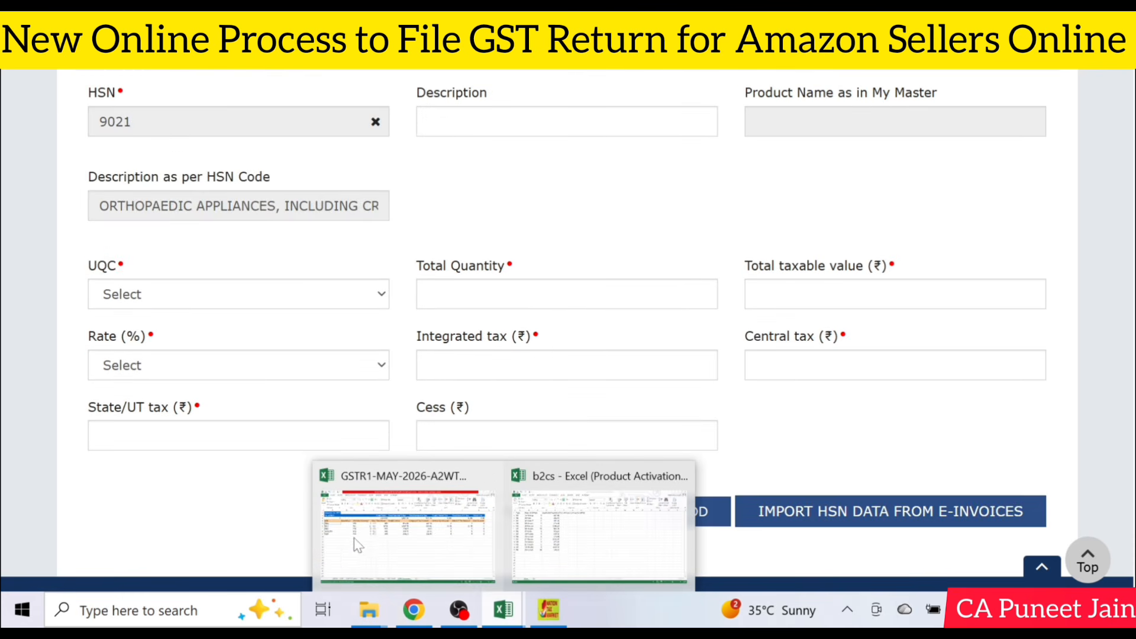
pyautogui.click(395, 536)
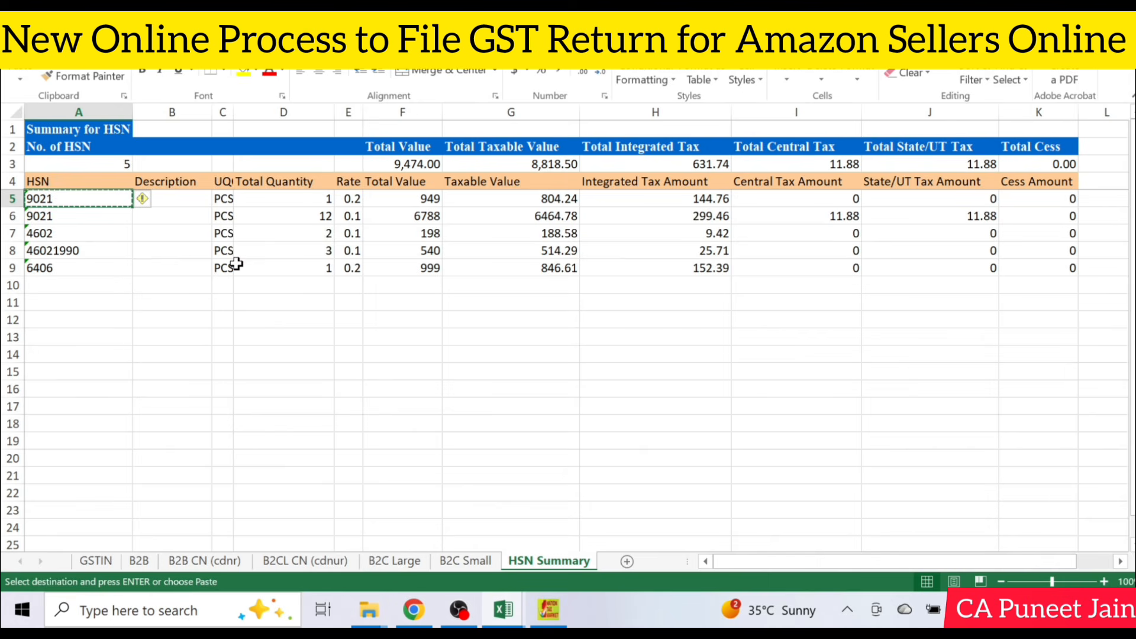
pyautogui.click(223, 199)
pyautogui.click(413, 610)
pyautogui.click(256, 307)
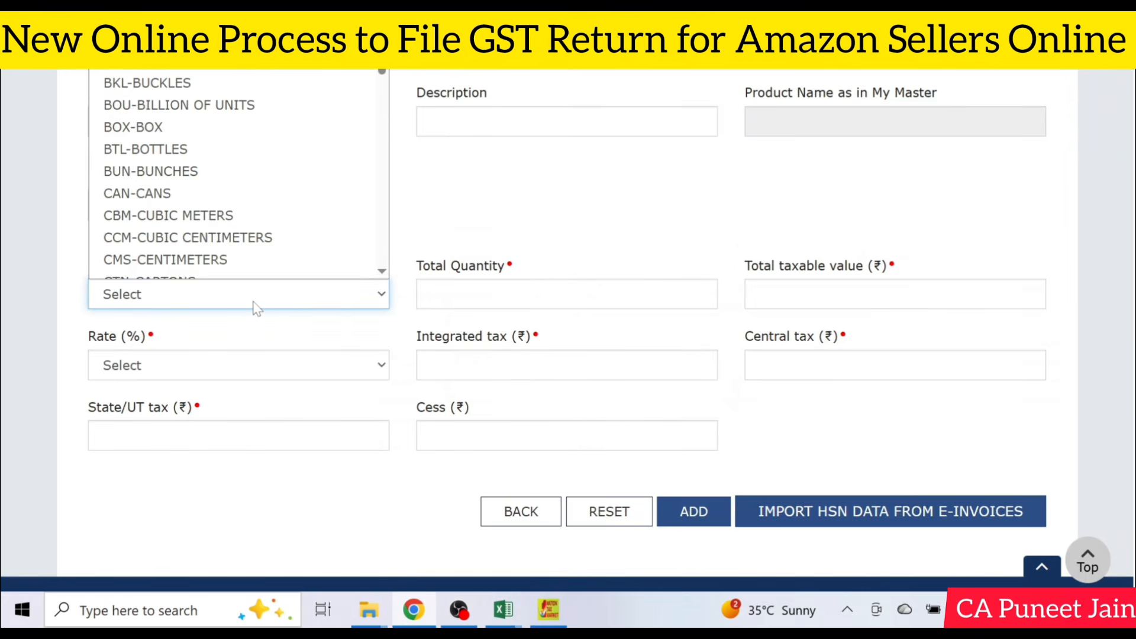
pyautogui.write('pcs')
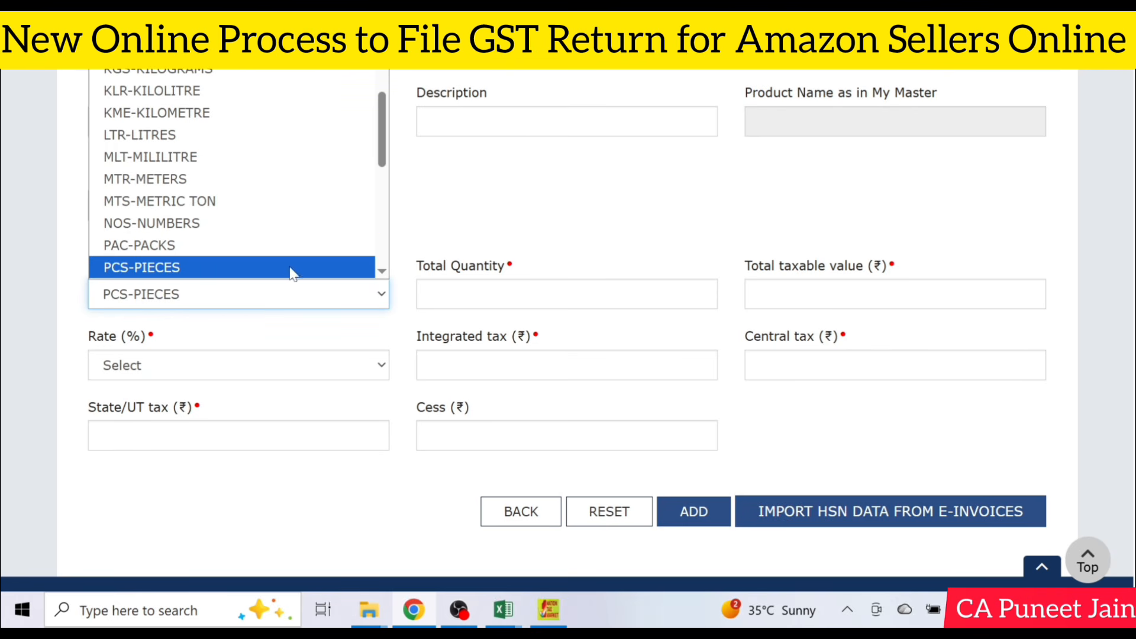
pyautogui.click(296, 271)
pyautogui.press('Tab')
# Step: Copy the first row's total quantity from the Excel HSN summary and paste 1 as the portal entry's Total Quantity
pyautogui.click(503, 609)
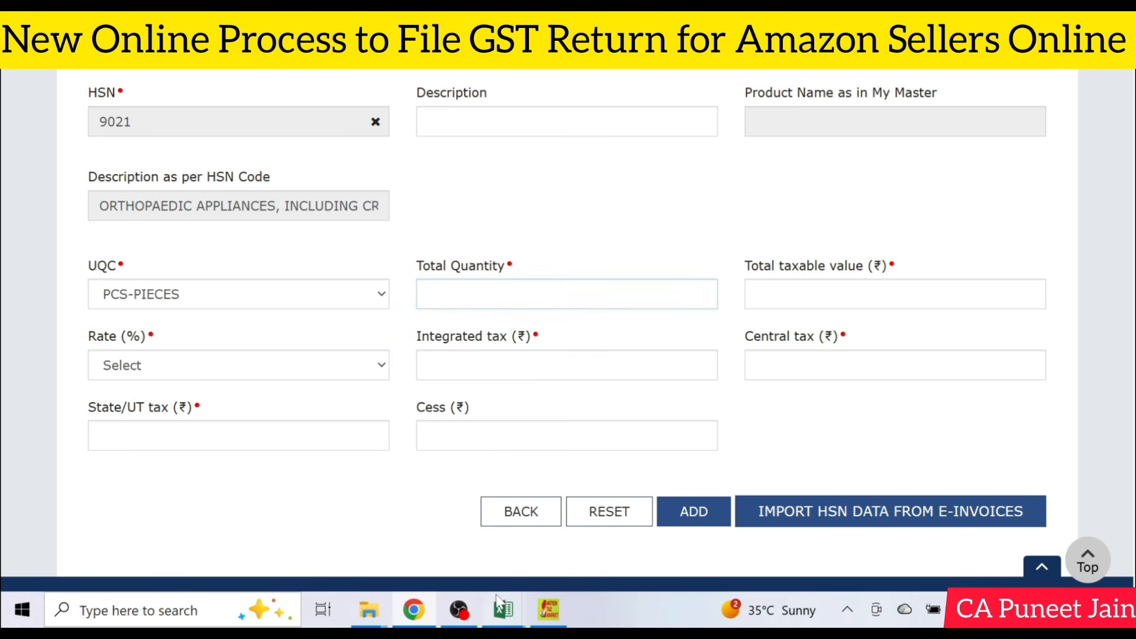
pyautogui.click(446, 534)
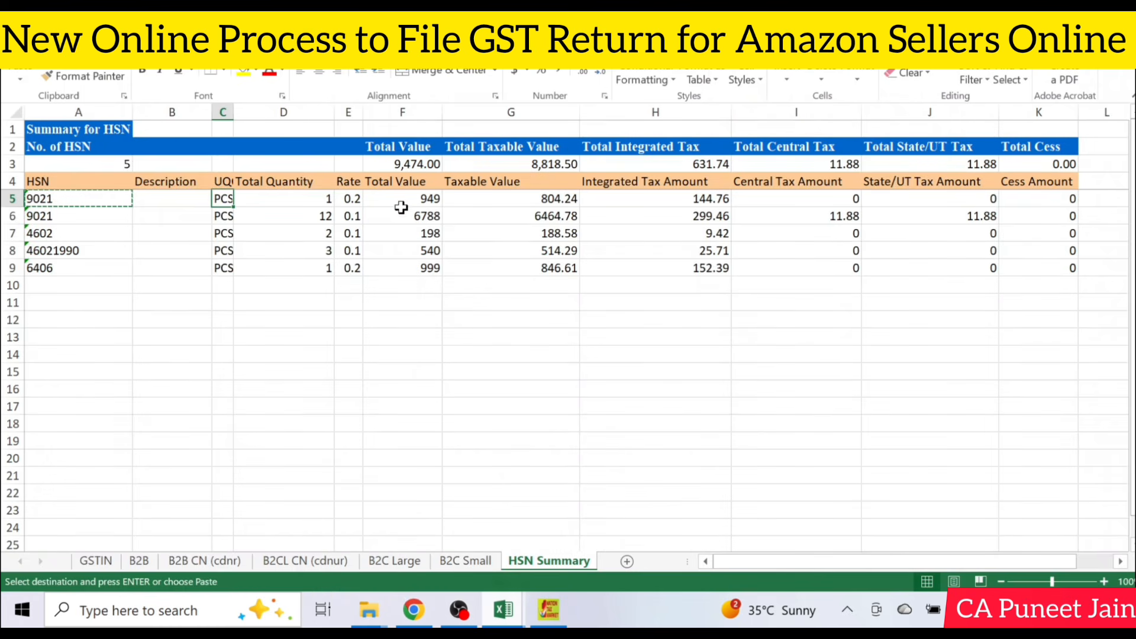
pyautogui.click(306, 201)
pyautogui.press('Escape')
pyautogui.hotkey('ctrl', 'c')
pyautogui.click(432, 618)
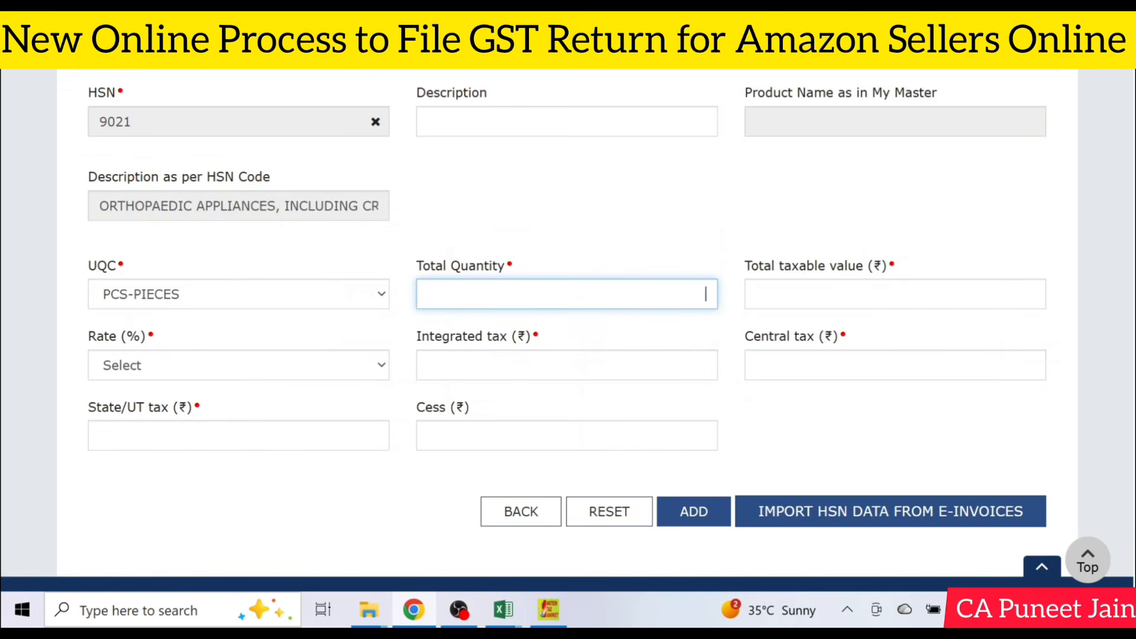
pyautogui.click(783, 285)
pyautogui.hotkey('ctrl', 'v')
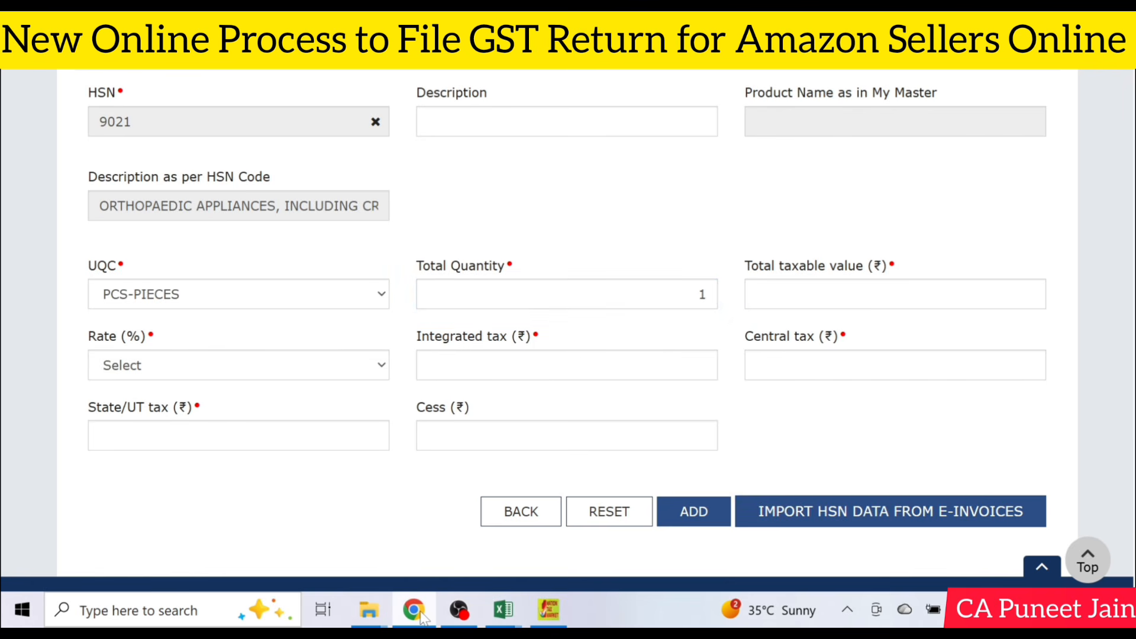
# Step: Look up the first row's taxable value in the Excel summary and enter 804 as the portal entry's Total taxable value
pyautogui.moveTo(503, 609)
pyautogui.click(393, 551)
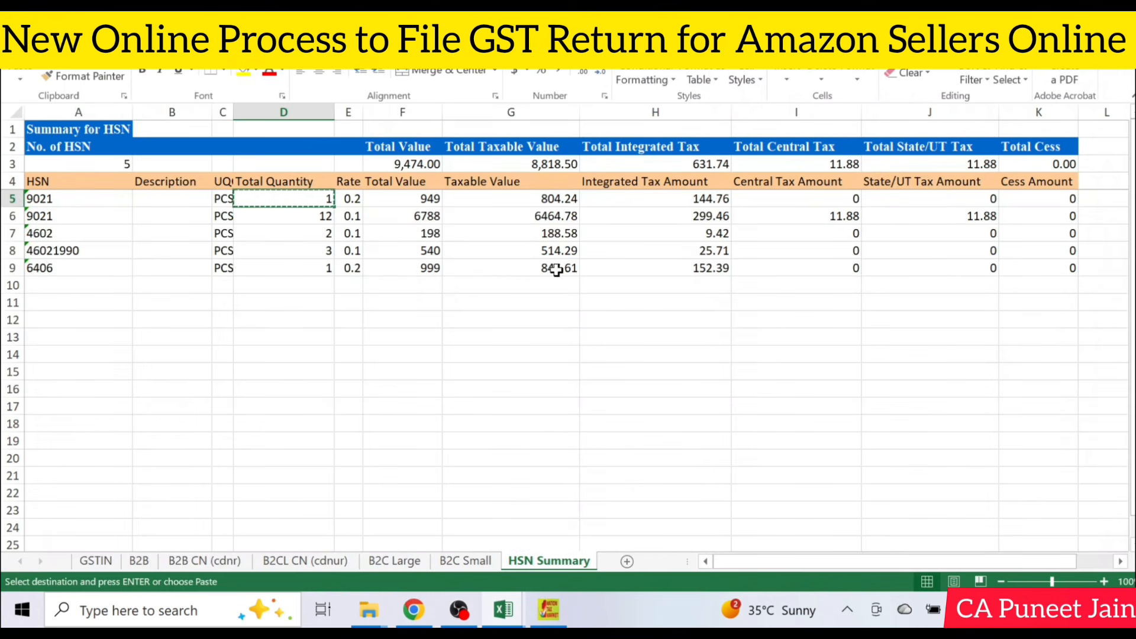
pyautogui.click(546, 197)
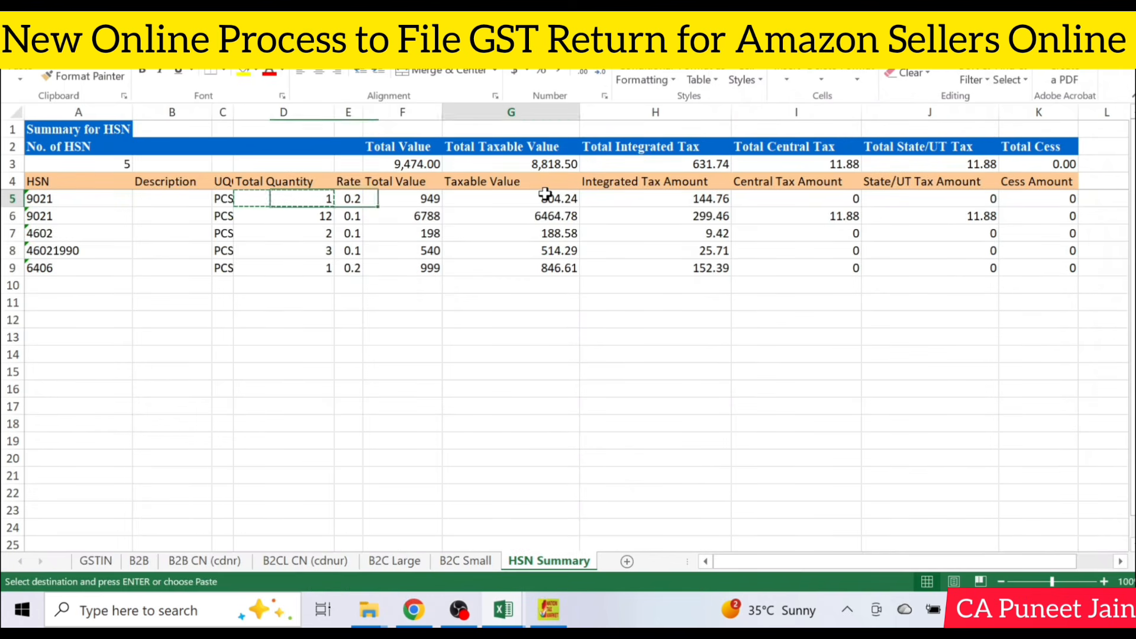
pyautogui.click(414, 610)
pyautogui.click(838, 282)
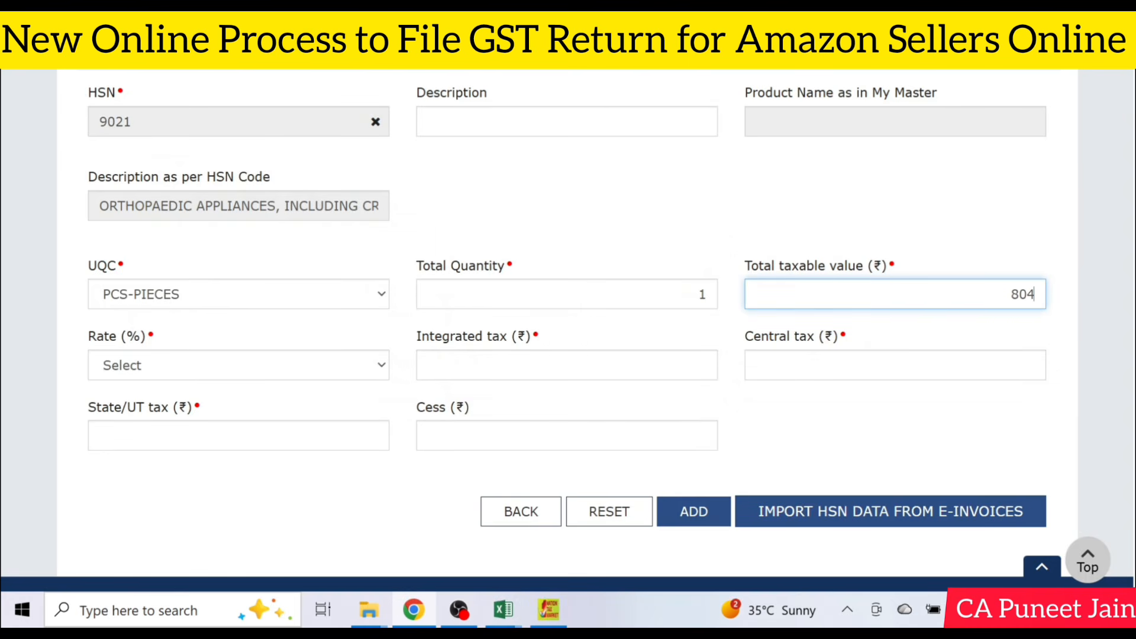
# Step: Set the tax rate of the 9021 entry to 5%
pyautogui.click(199, 373)
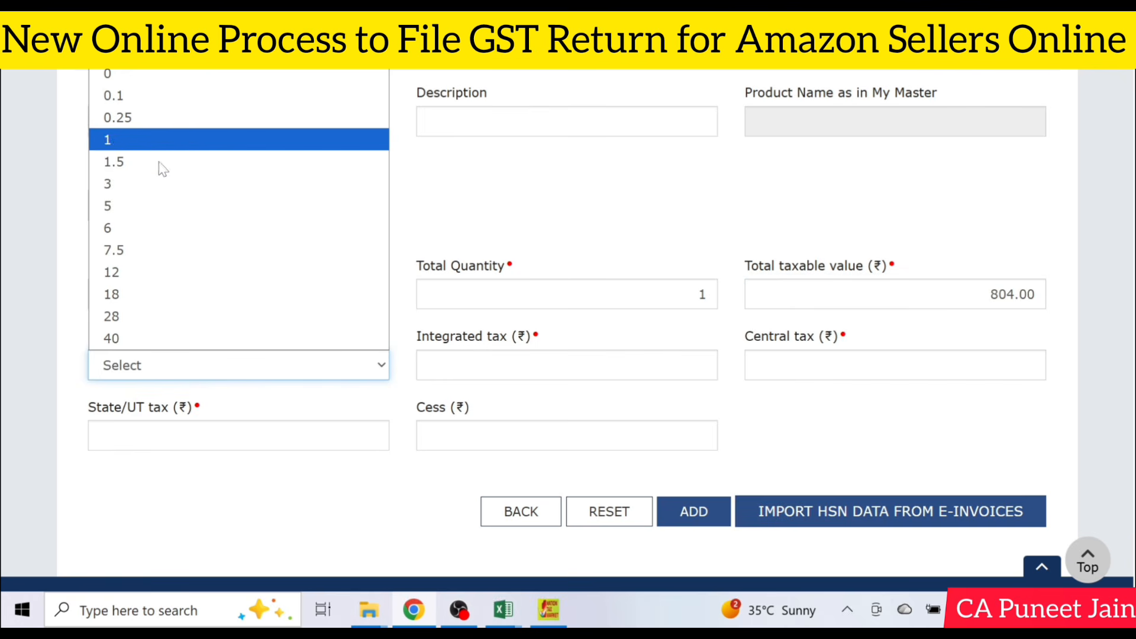
pyautogui.click(158, 206)
pyautogui.scroll(-2, 503, 375)
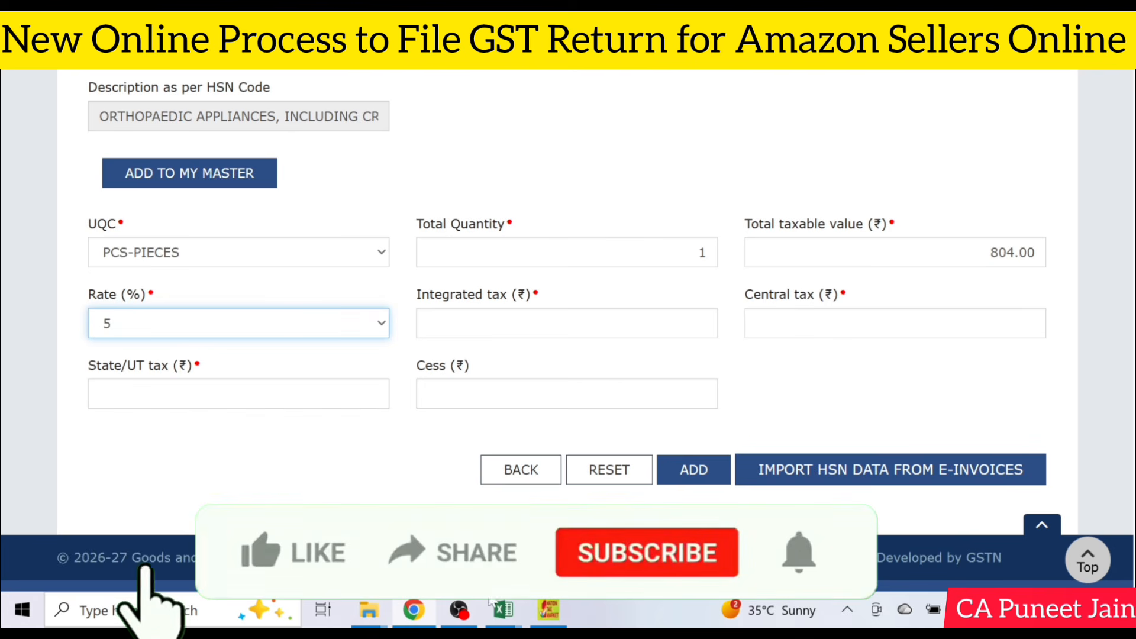
# Step: Check the first row's integrated tax amount in the Excel HSN summary and set the portal entry's rate to 18%
pyautogui.click(503, 611)
pyautogui.click(397, 497)
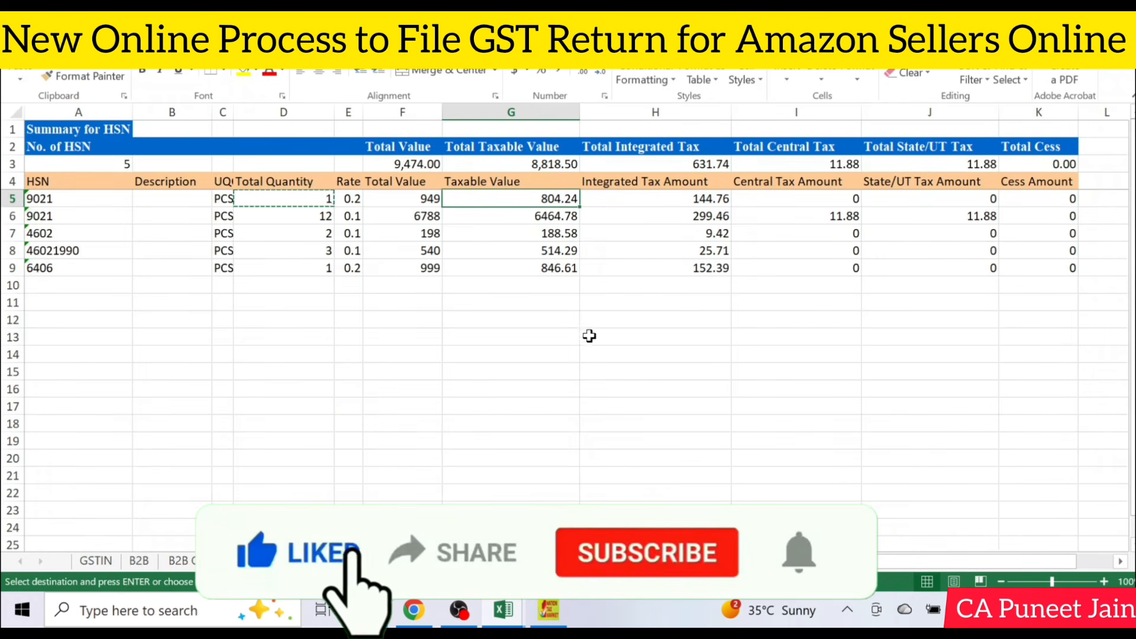
pyautogui.click(702, 199)
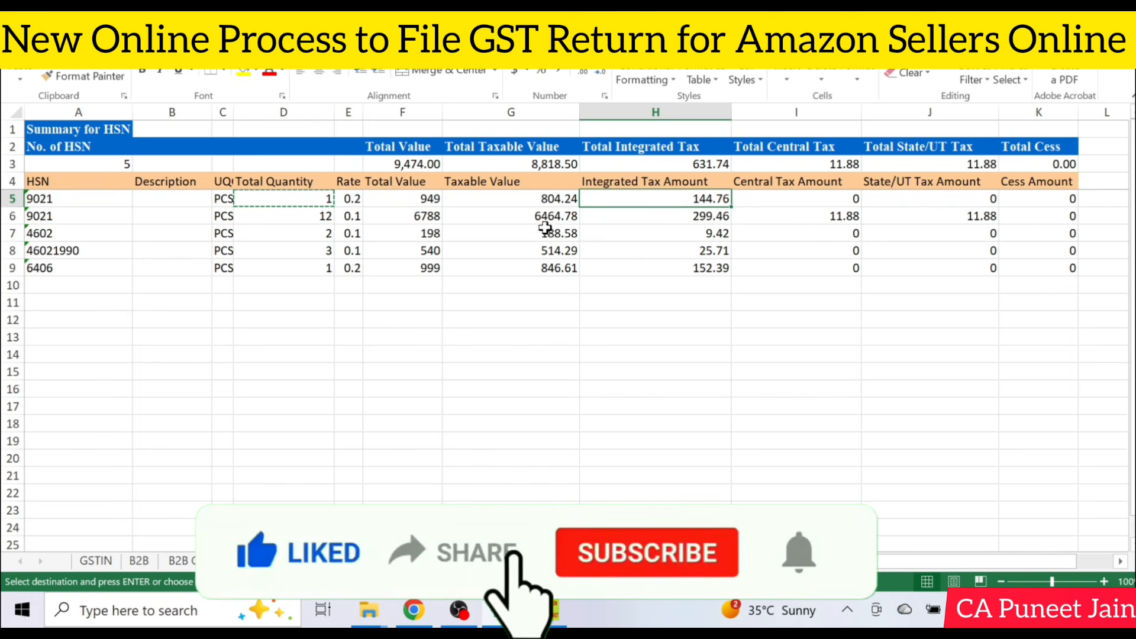
pyautogui.hotkey('alt', 'Tab')
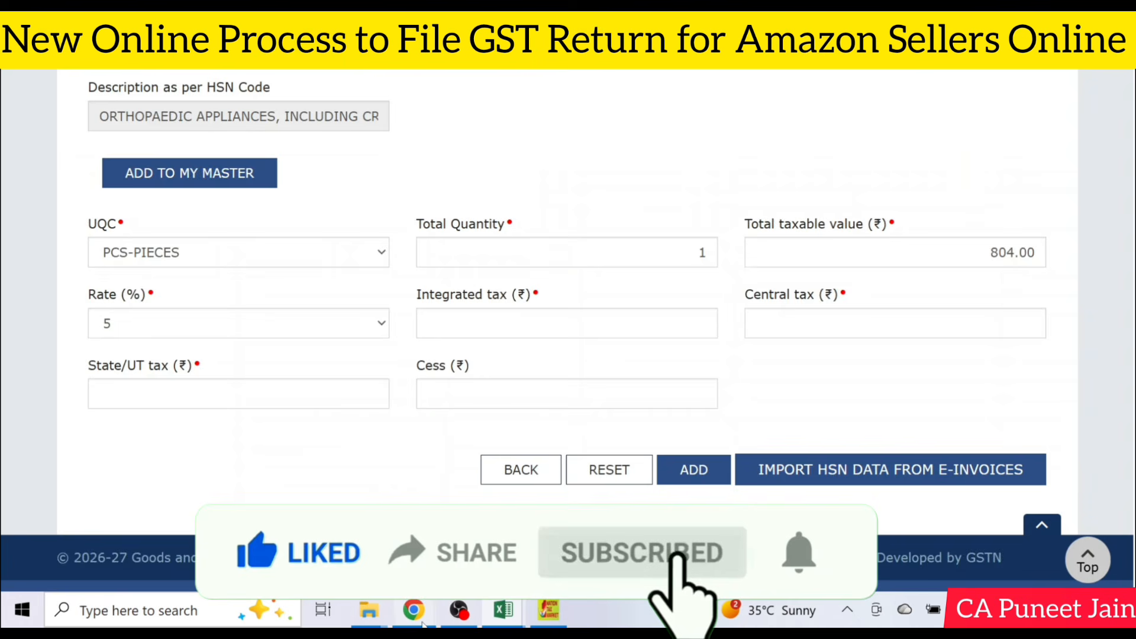
pyautogui.click(217, 324)
pyautogui.click(176, 251)
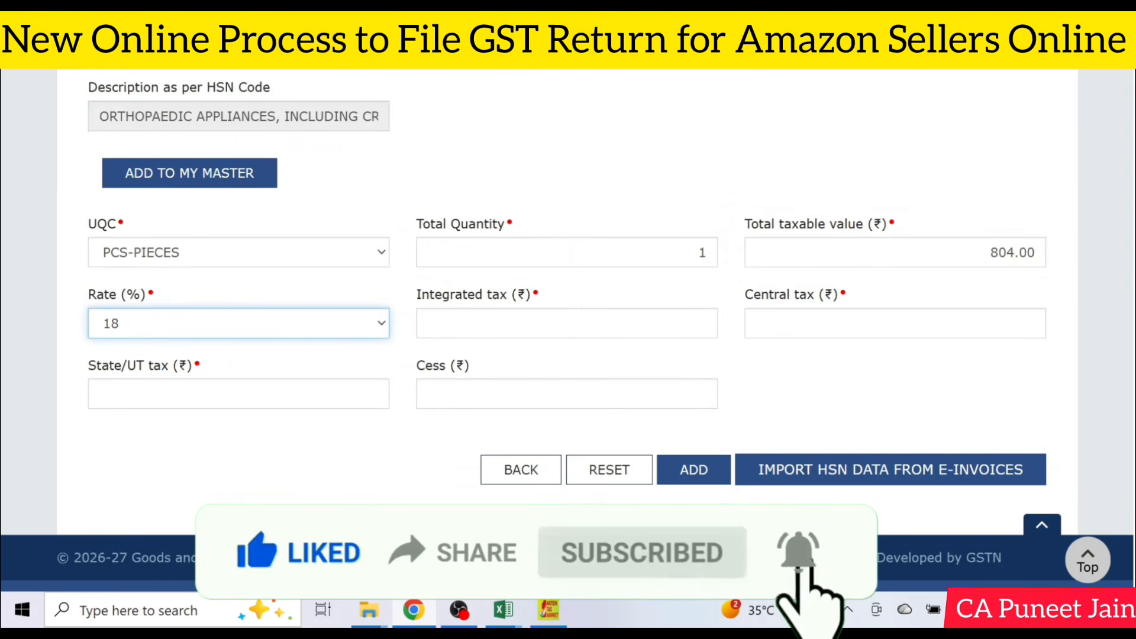
pyautogui.press('Tab')
# Step: Recheck the integrated tax in the Excel summary, enter 145 as the portal entry's Integrated tax and add the HSN entry
pyautogui.click(504, 610)
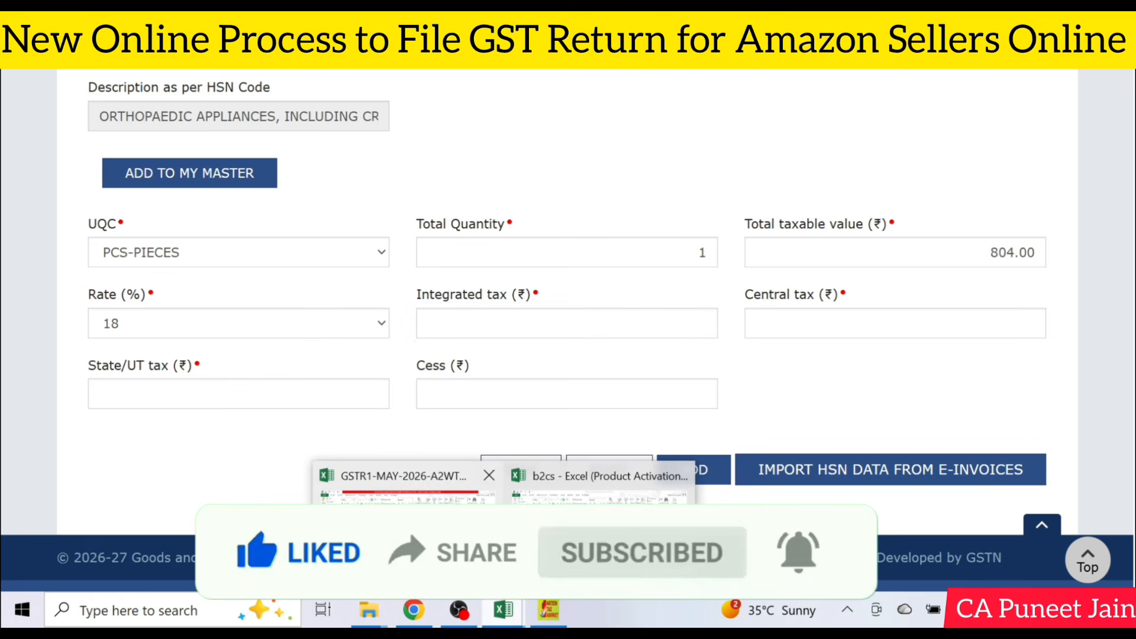
pyautogui.click(438, 541)
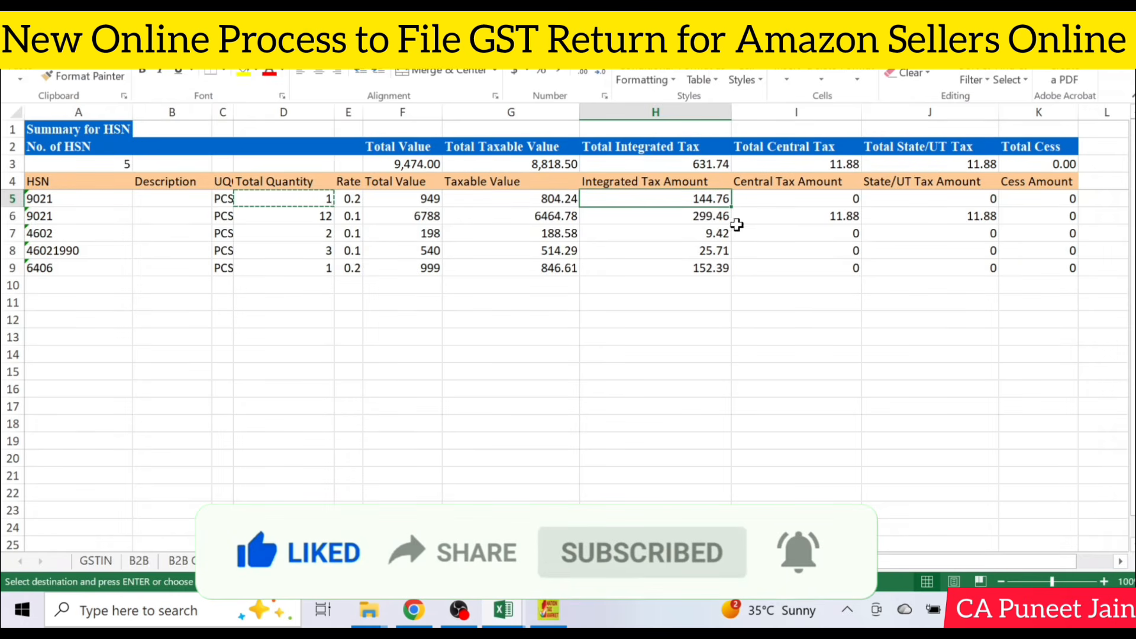
pyautogui.click(413, 610)
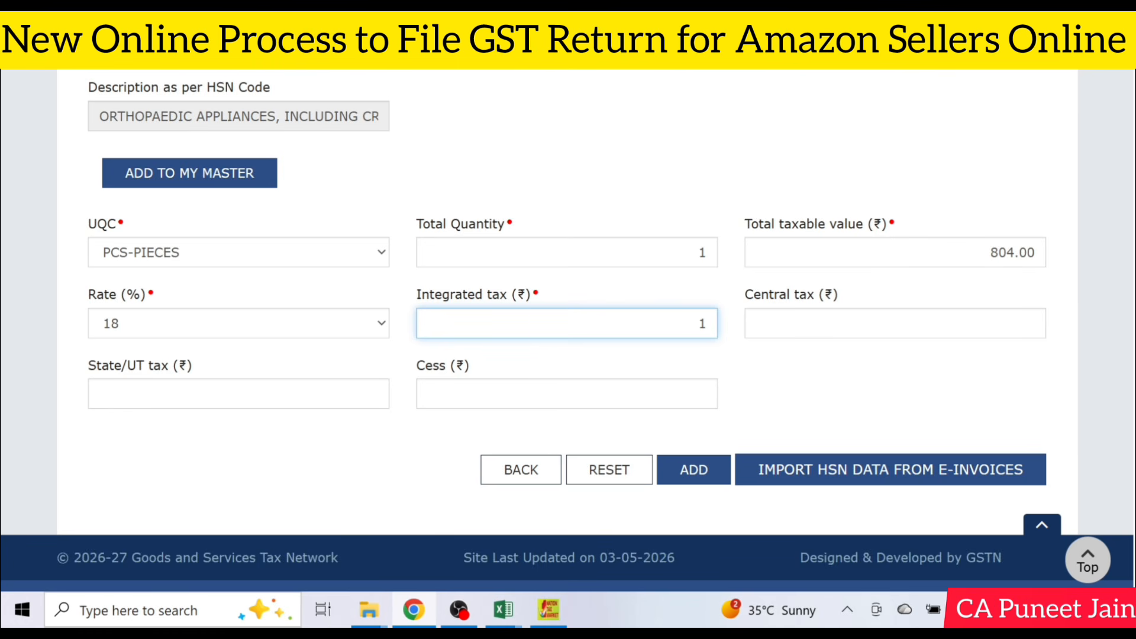
pyautogui.write('145')
pyautogui.click(693, 469)
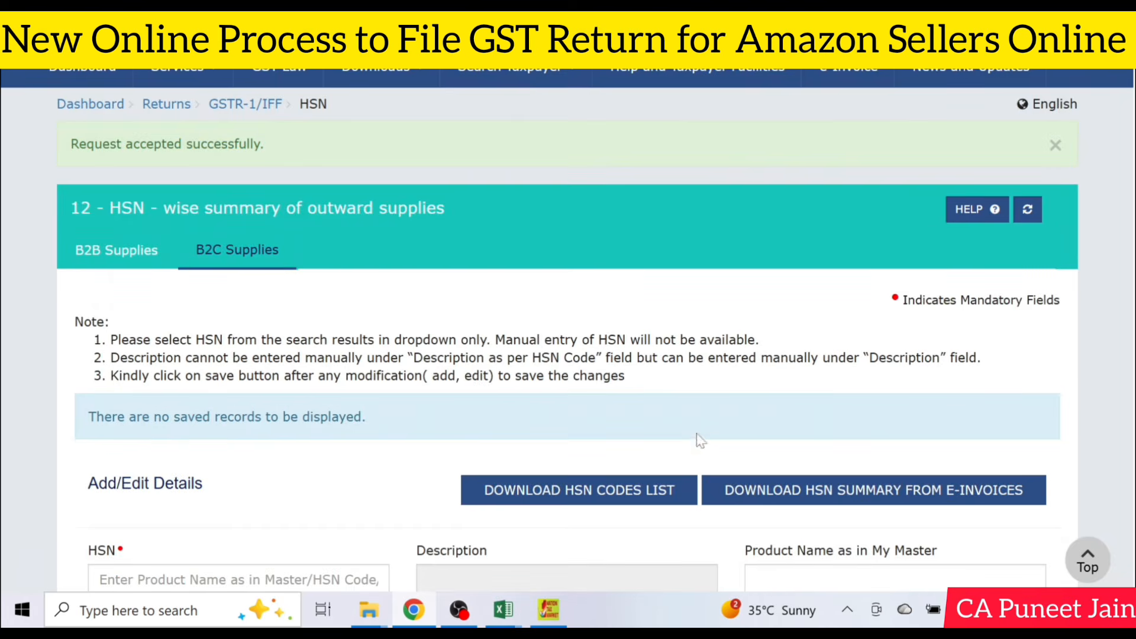
# Step: Save the added HSN 9021 record and check it under Processed Records
pyautogui.scroll(-10, 697, 436)
pyautogui.scroll(-3, 772, 367)
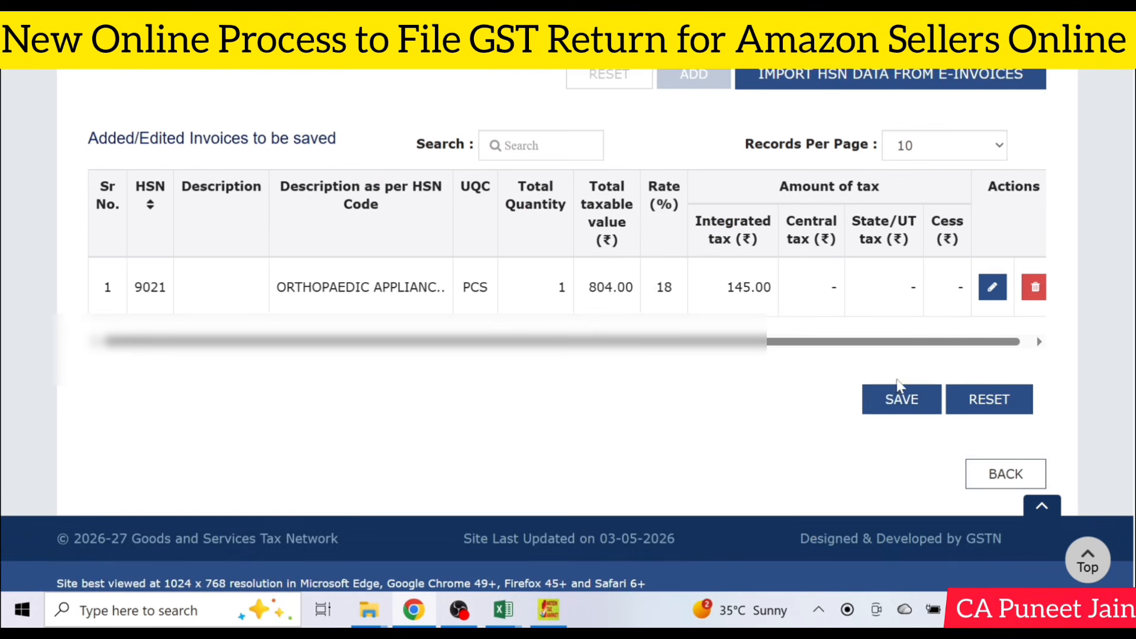
pyautogui.click(906, 400)
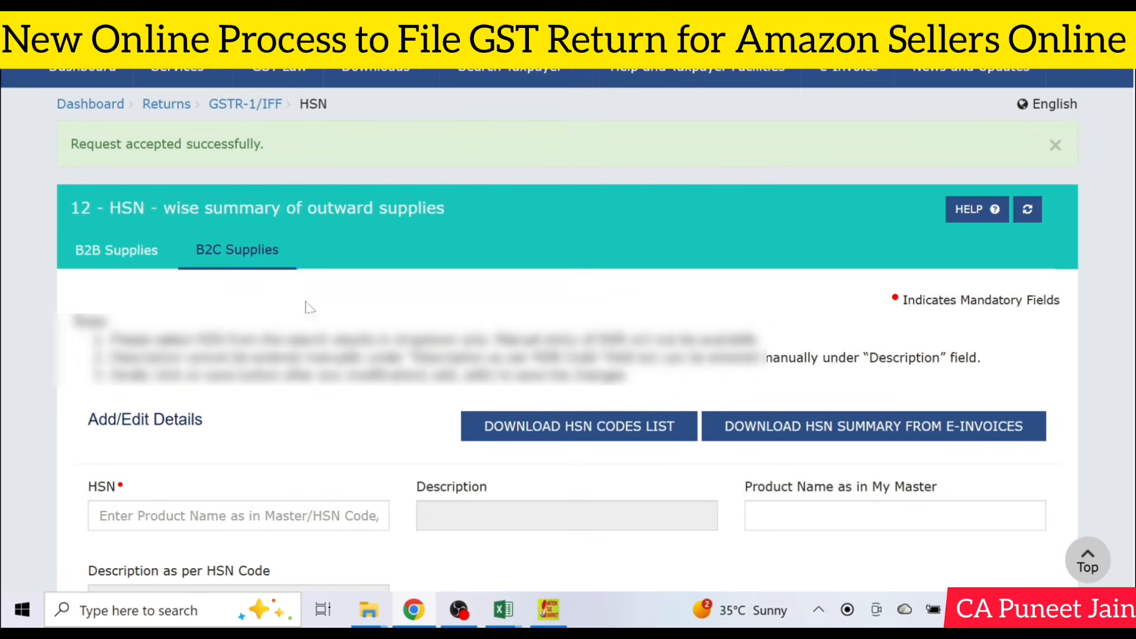
pyautogui.scroll(-5, 906, 399)
pyautogui.scroll(-3, 755, 418)
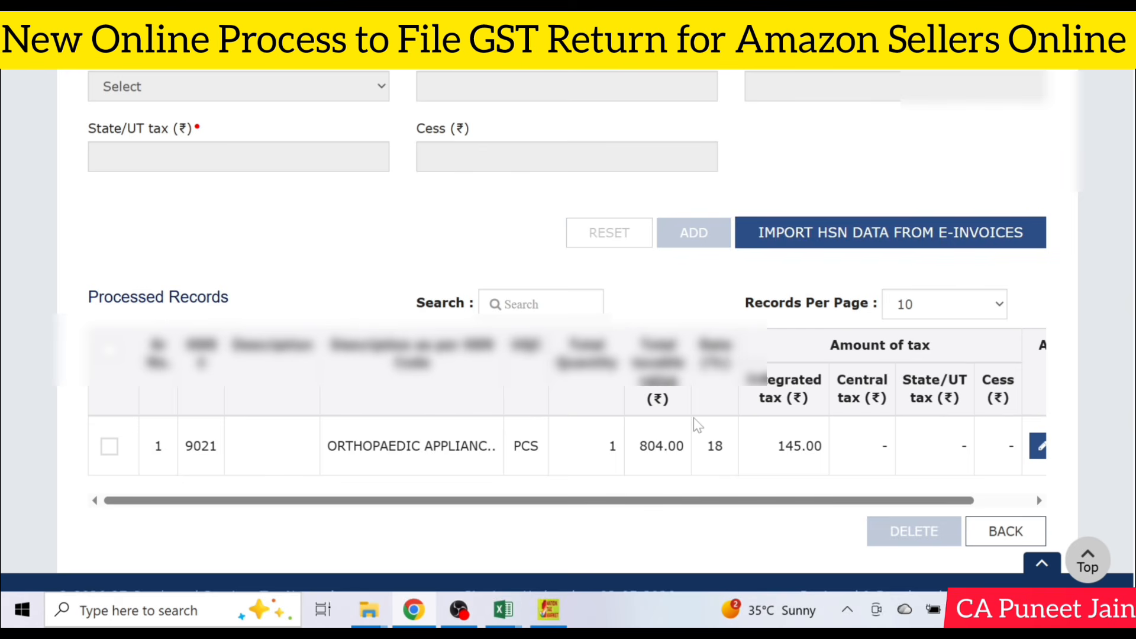
# Step: Leave the HSN summary and enter outward supply invoices from 256 to 356 in Documents Issued, with total number 101 and cancelled 0
pyautogui.click(1028, 531)
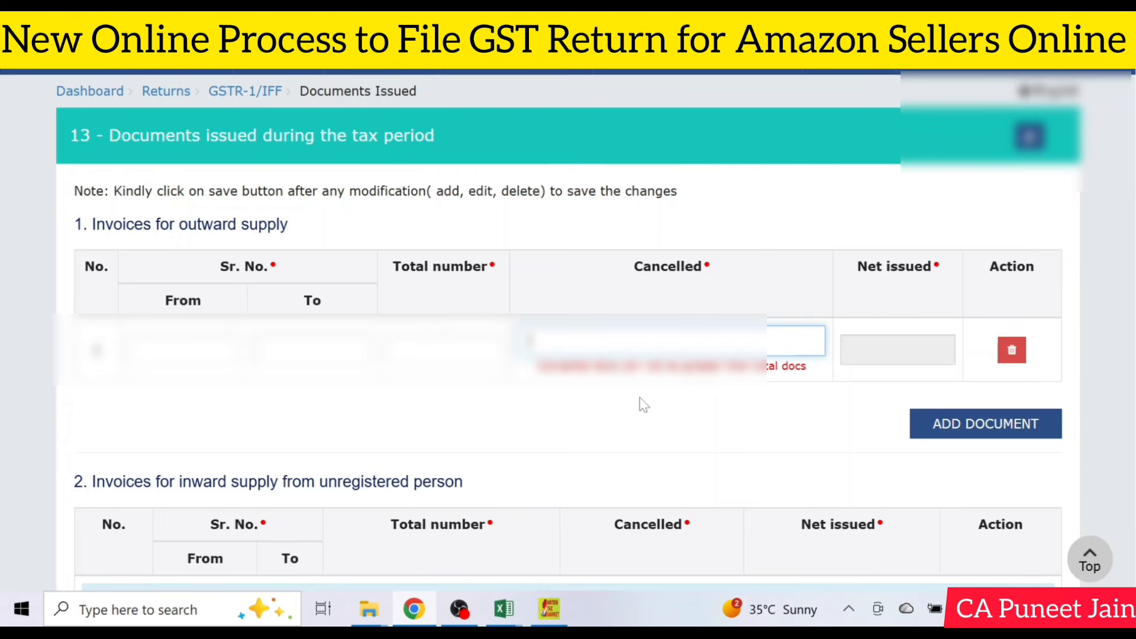
pyautogui.click(177, 350)
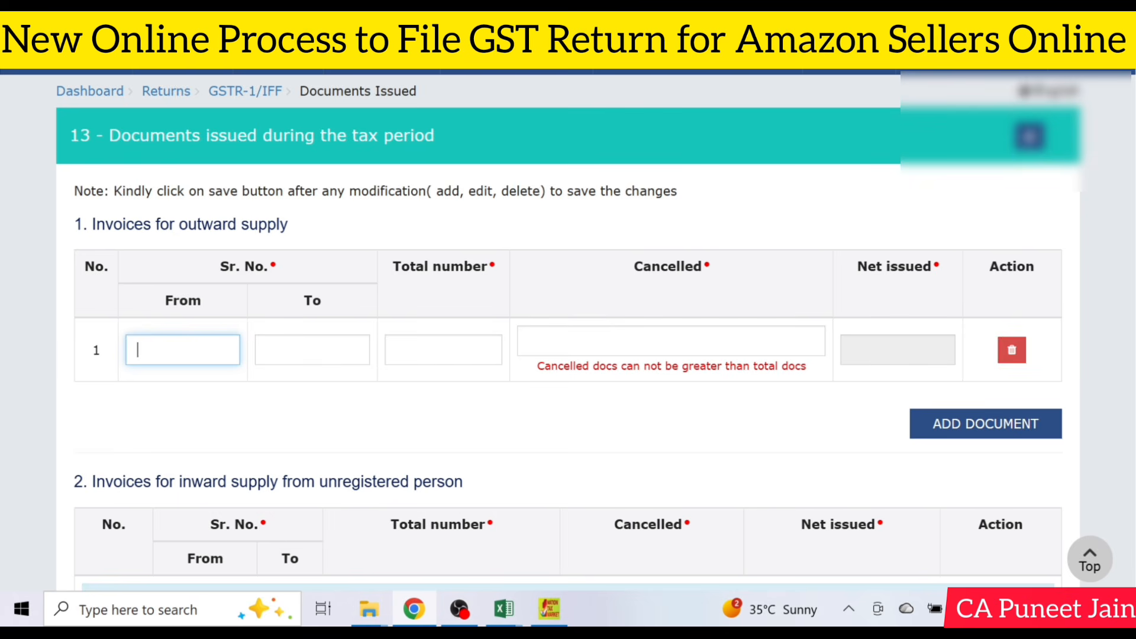
pyautogui.write('256')
pyautogui.click(296, 355)
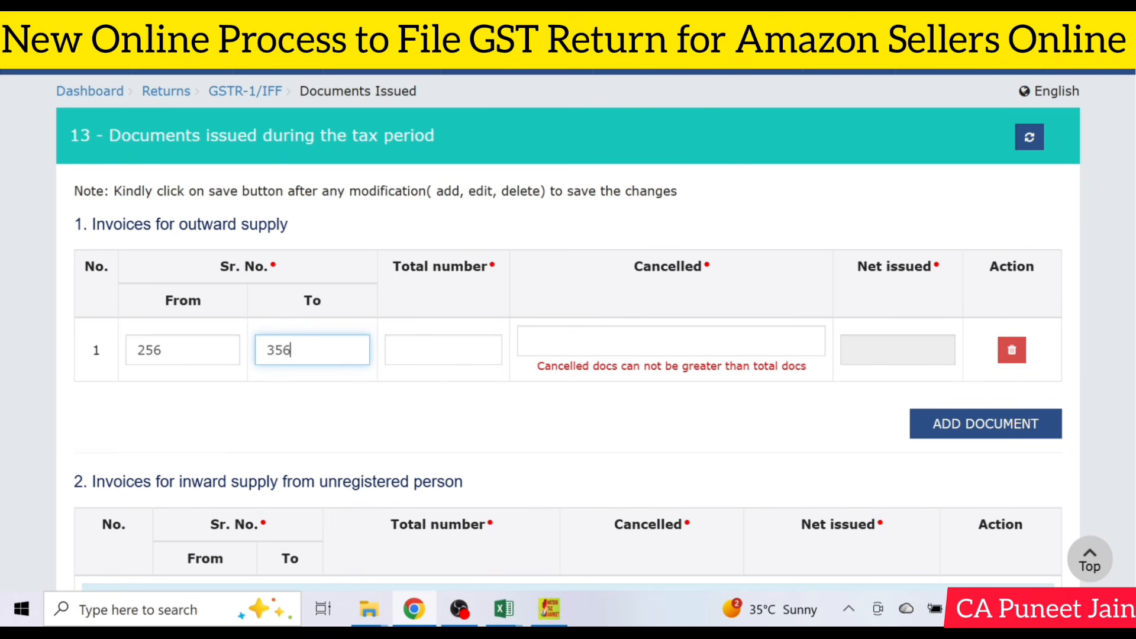
pyautogui.press('Tab')
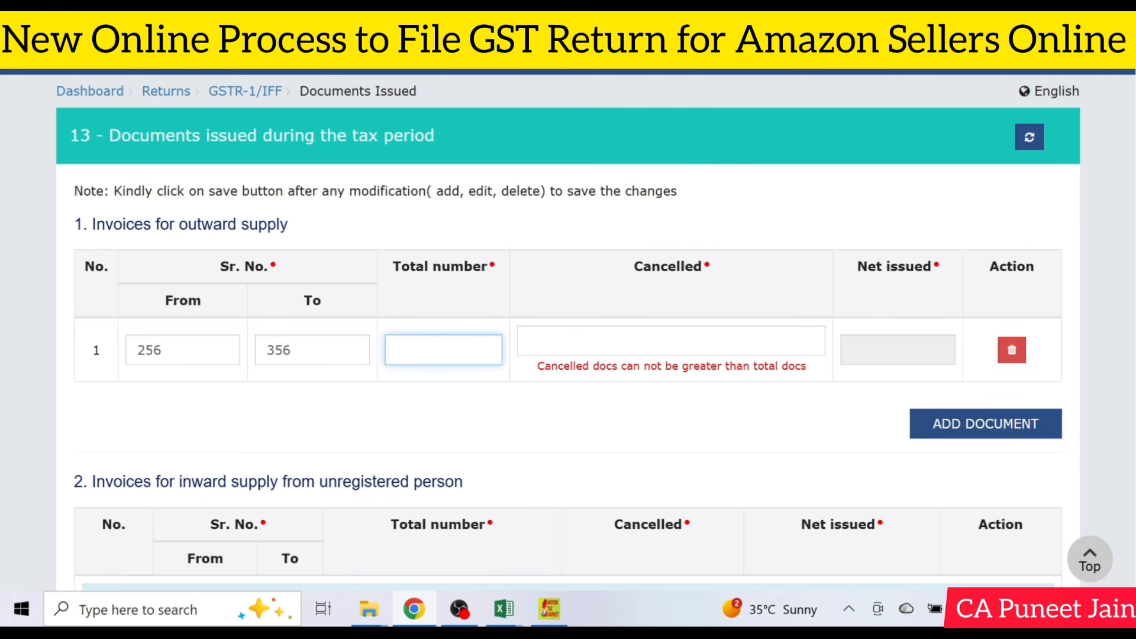
pyautogui.write('101')
pyautogui.press('Tab')
pyautogui.write('0')
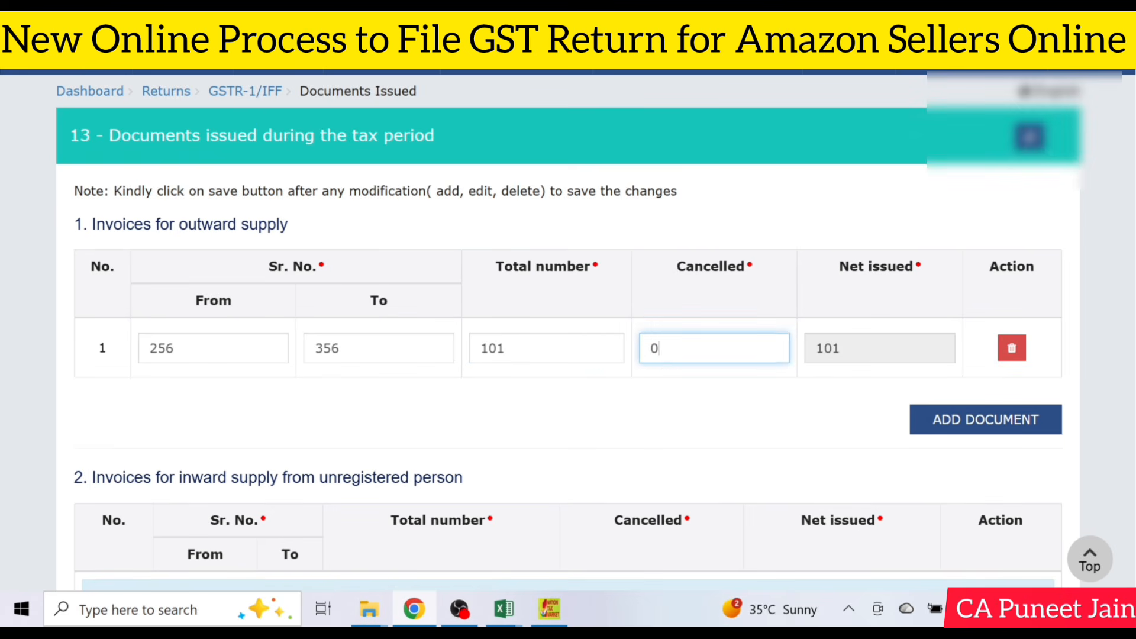
# Step: Save the documents issued during the tax period and review the document tables on the page
pyautogui.click(681, 414)
pyautogui.scroll(-15, 1083, 491)
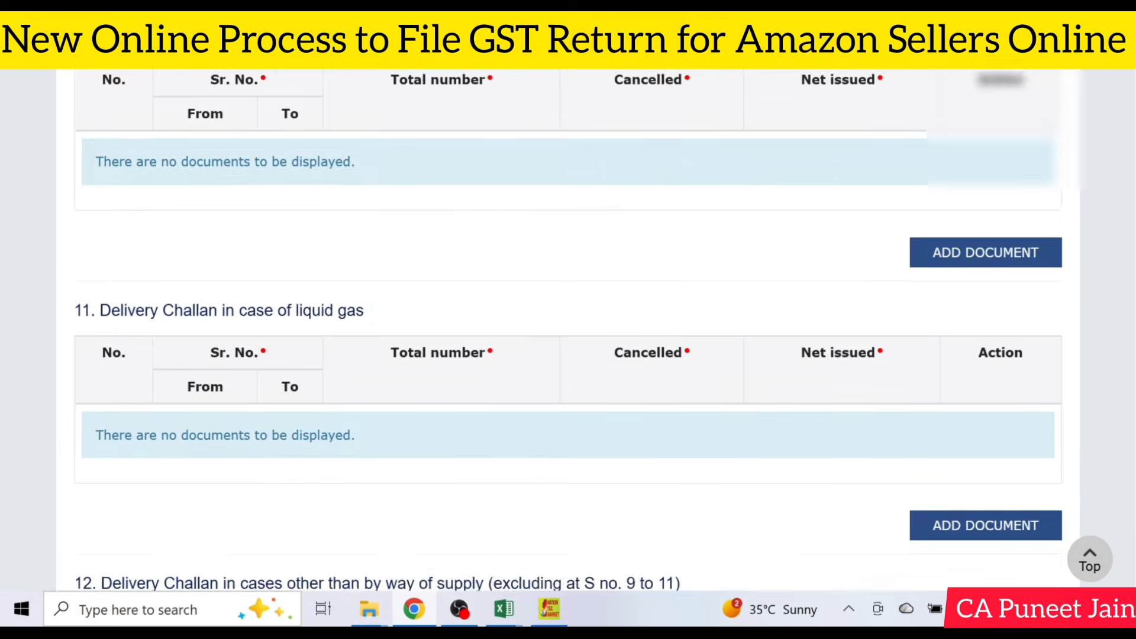
pyautogui.click(1031, 499)
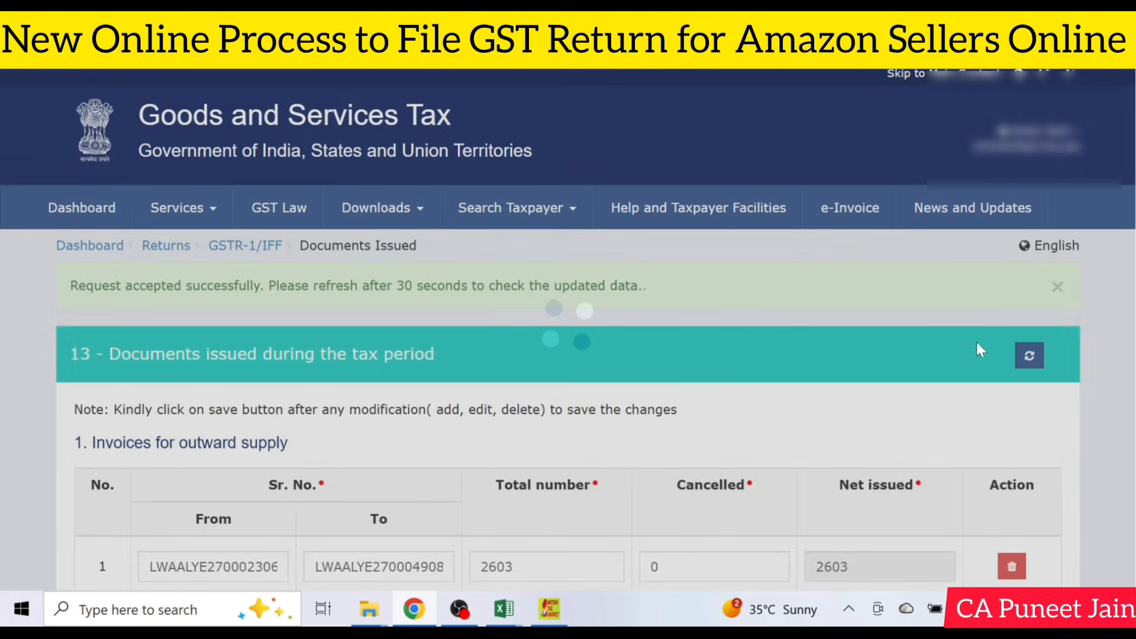
pyautogui.scroll(-5, 977, 342)
pyautogui.scroll(-15, 568, 322)
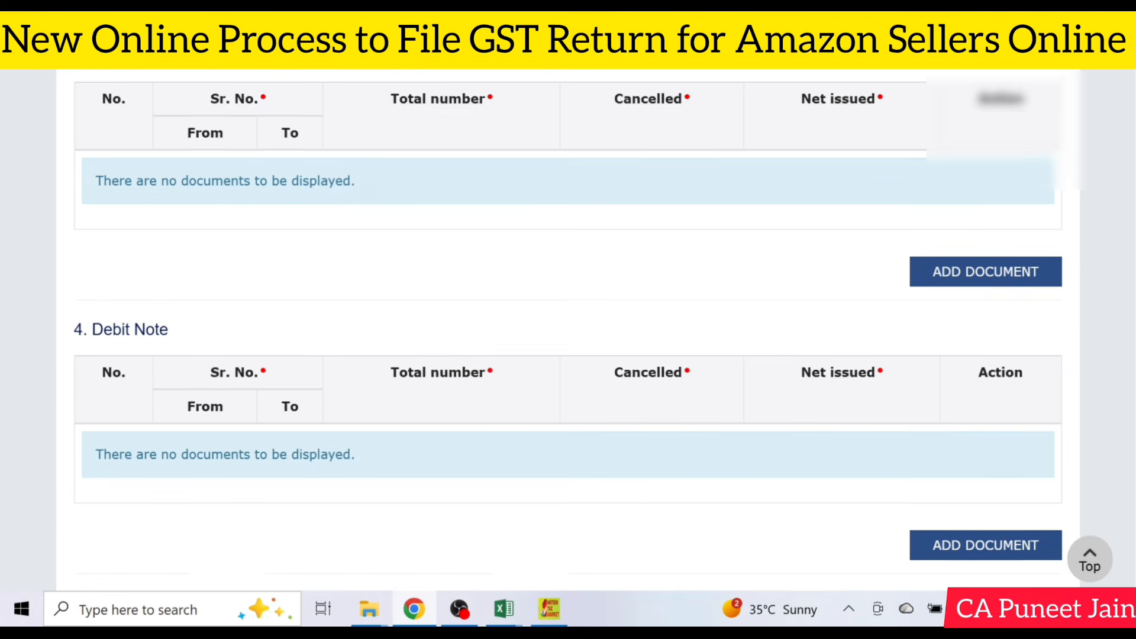
pyautogui.scroll(-20, 982, 491)
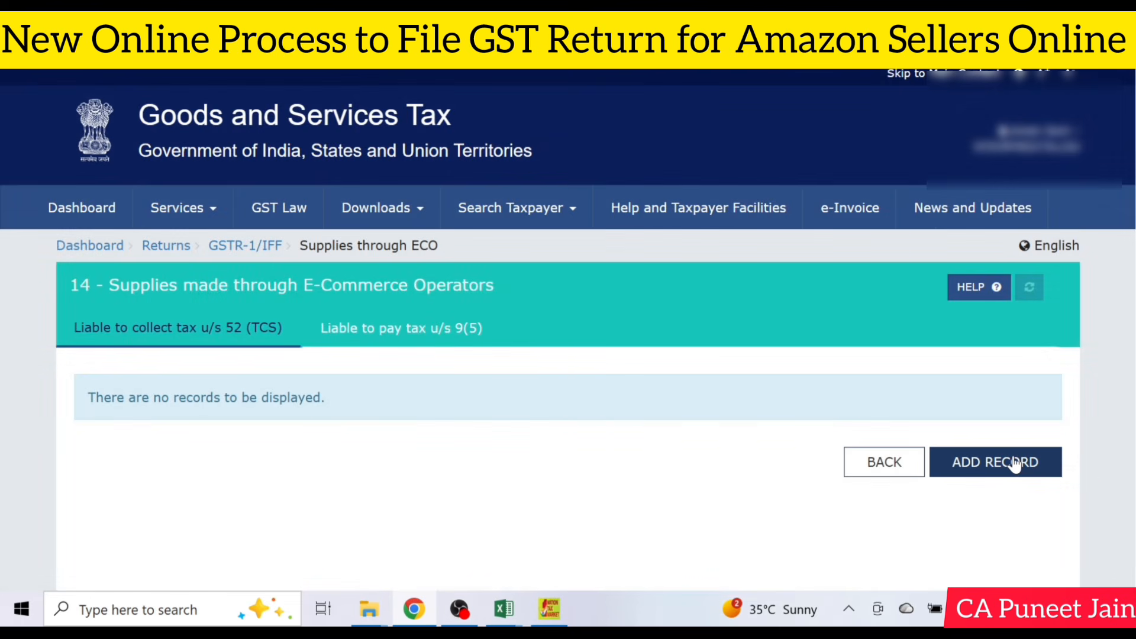
# Step: Open a new record for supplies through e-commerce operators u/s 52 (TCS) and examine its GSTIN, net value and tax fields
pyautogui.click(1017, 465)
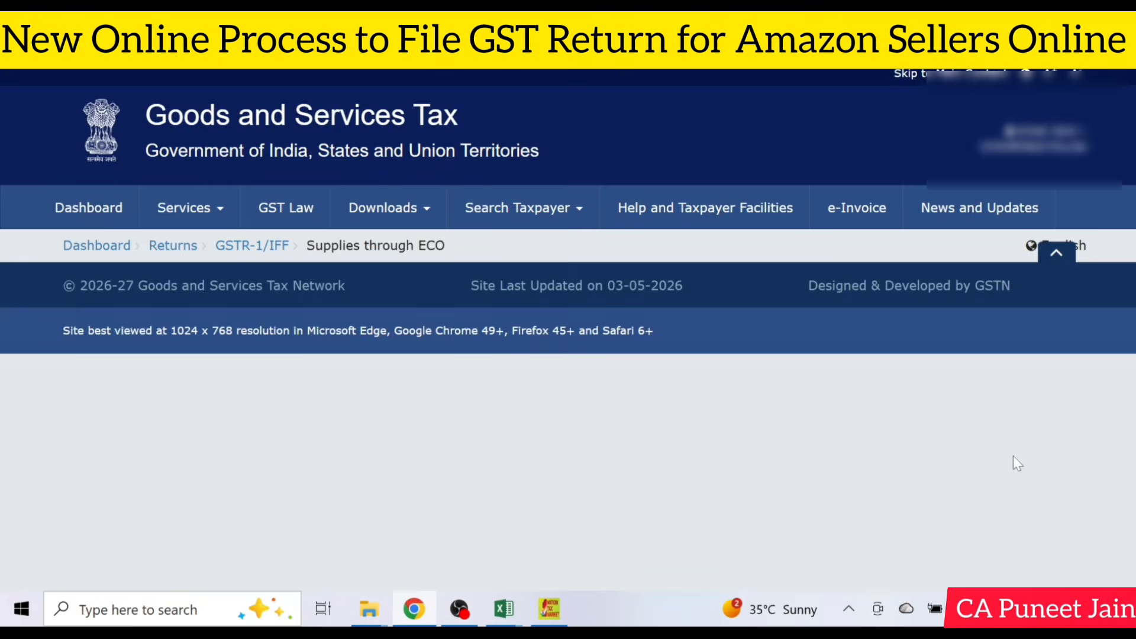
pyautogui.scroll(-2, 993, 310)
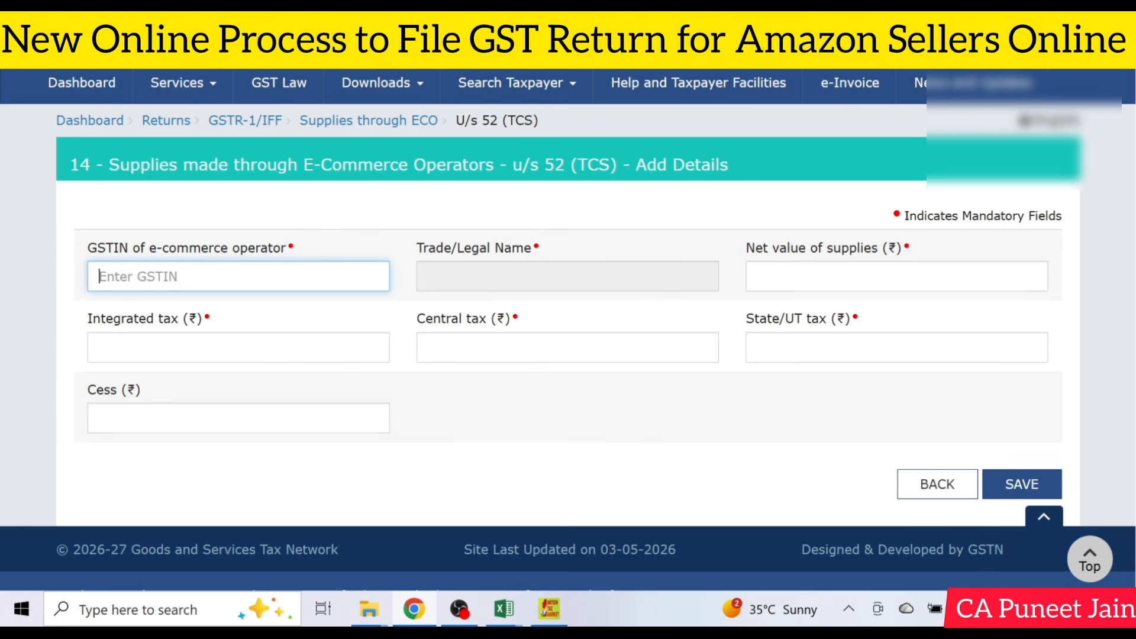
pyautogui.click(778, 276)
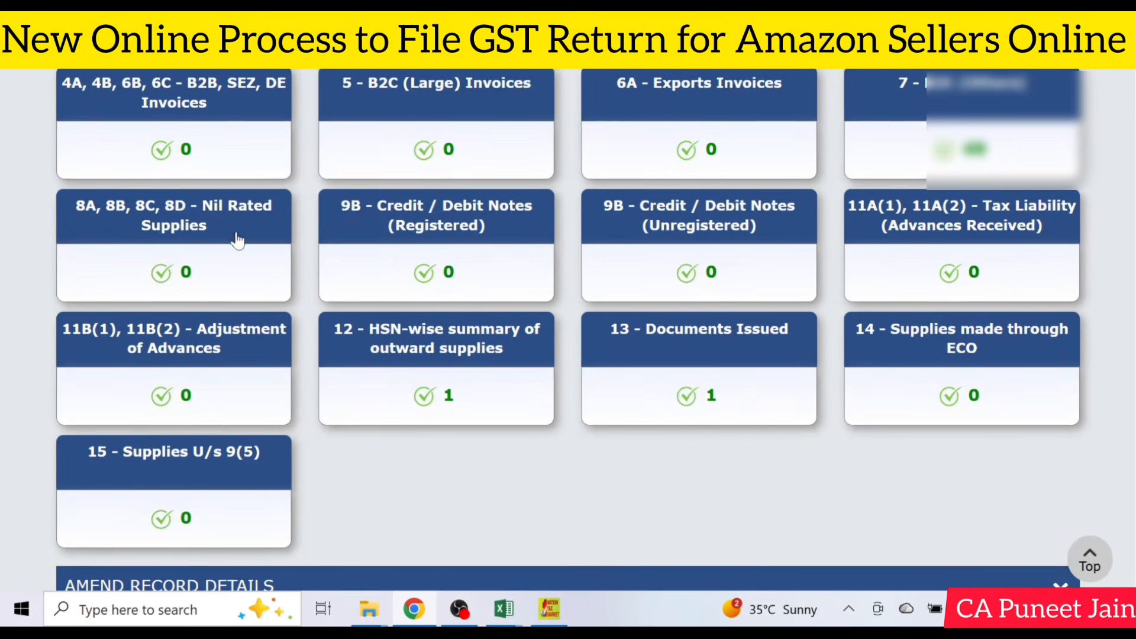
# Step: Open a new invoice record under B2B, SEZ, DE Invoices and go to its Recipient GSTIN/UIN field
pyautogui.click(158, 125)
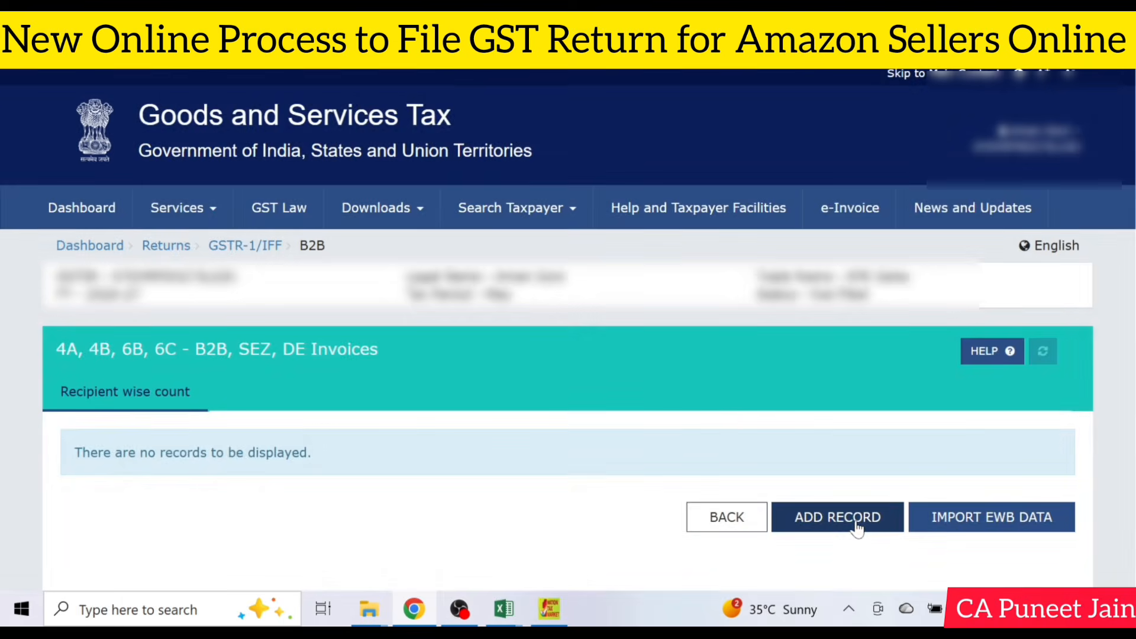
pyautogui.click(854, 518)
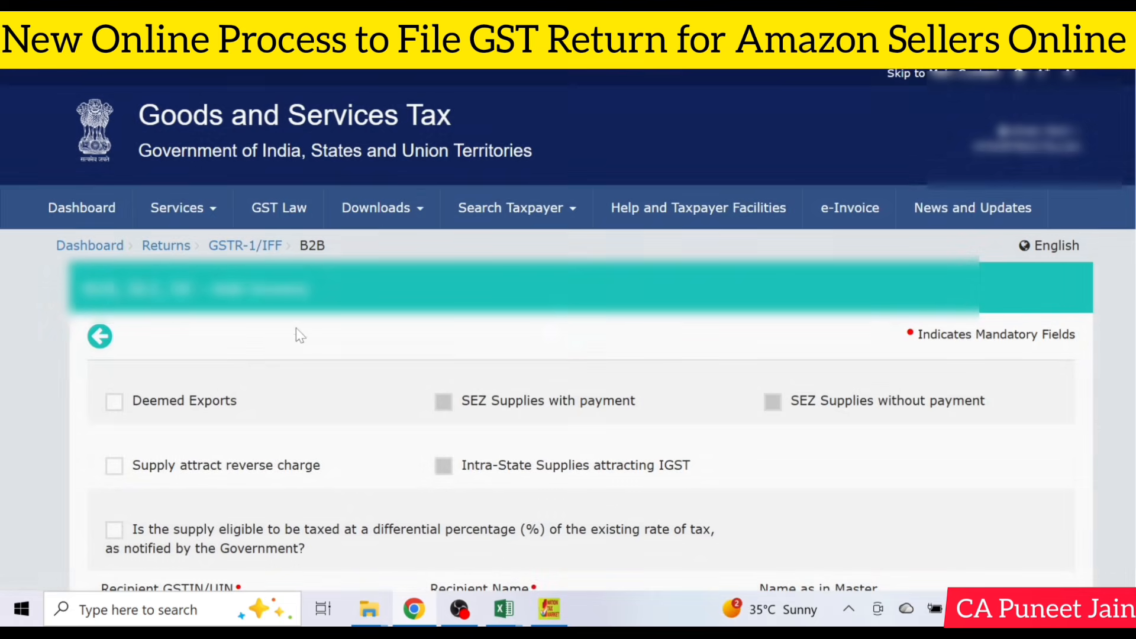
pyautogui.scroll(-7, 568, 331)
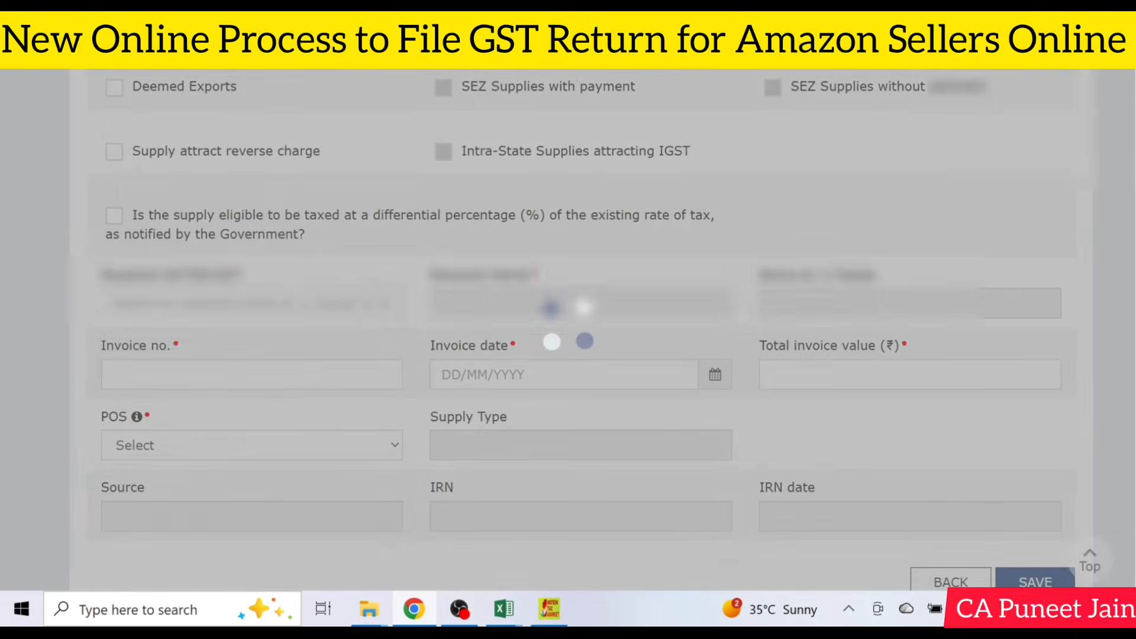
pyautogui.click(252, 204)
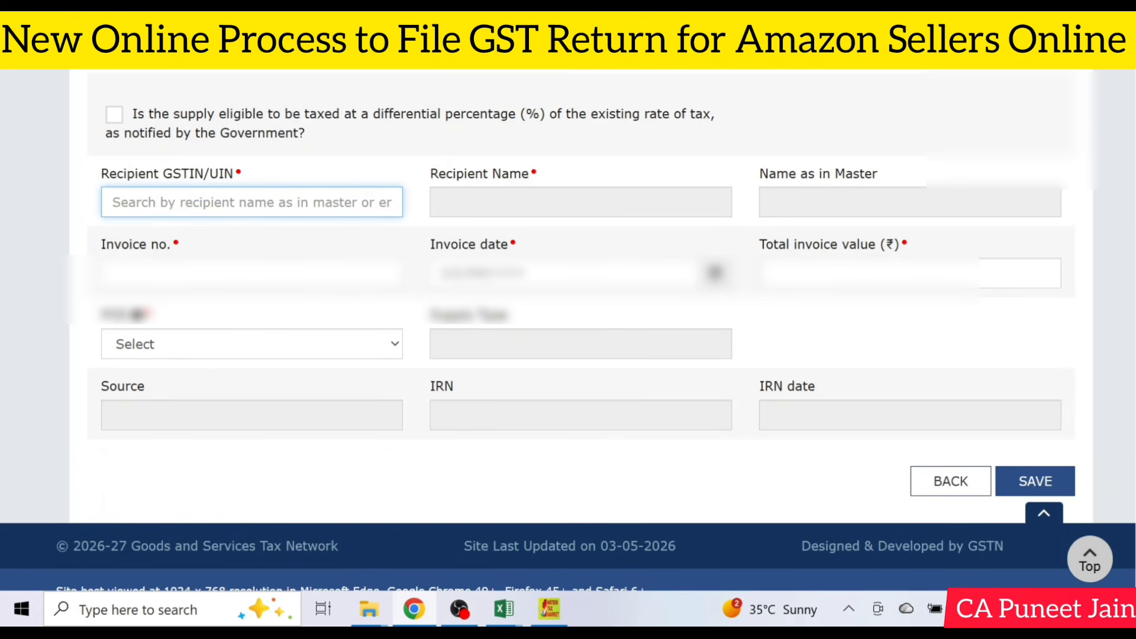
pyautogui.scroll(-1, 313, 414)
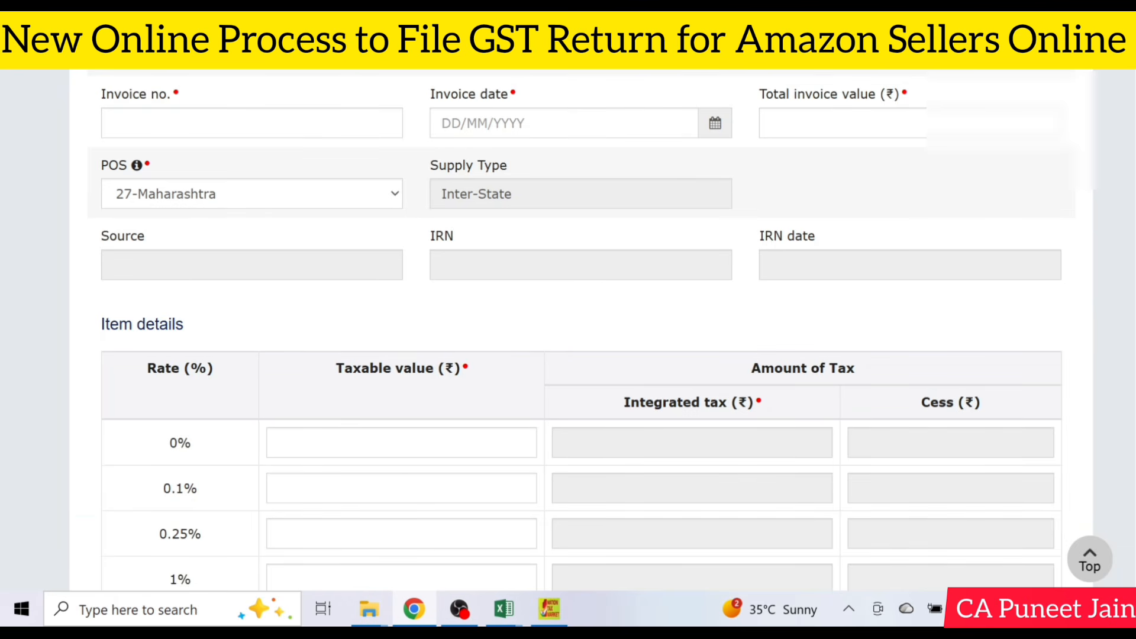
# Step: Enter 256 as the B2B invoice number and go through the invoice date, total invoice value and 5% taxable value fields
pyautogui.click(252, 123)
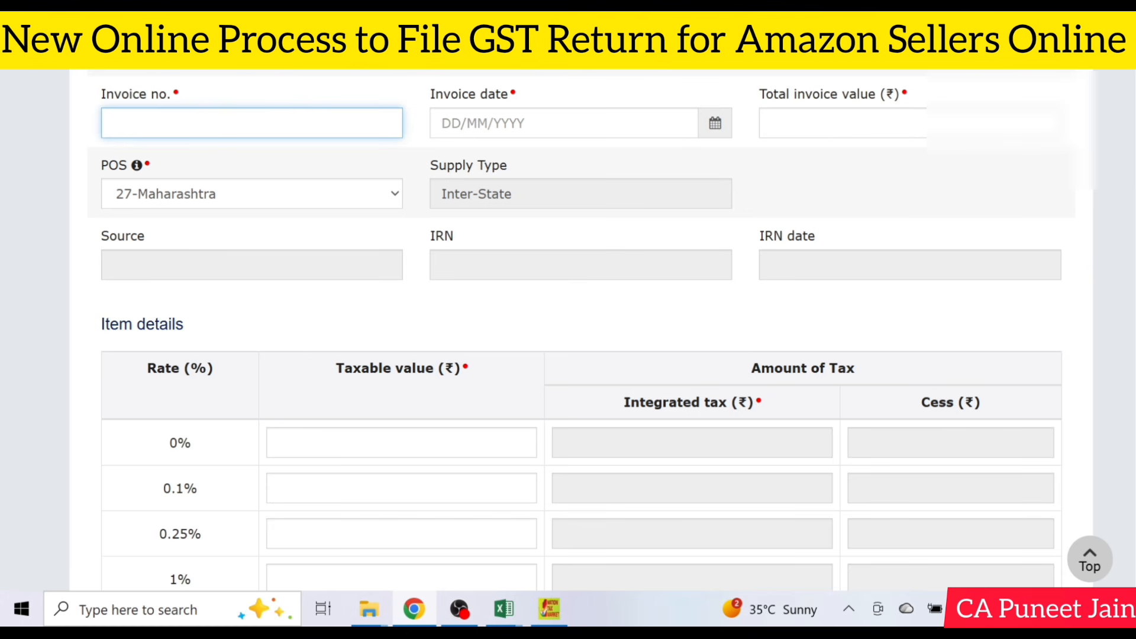
pyautogui.write('256')
pyautogui.click(513, 124)
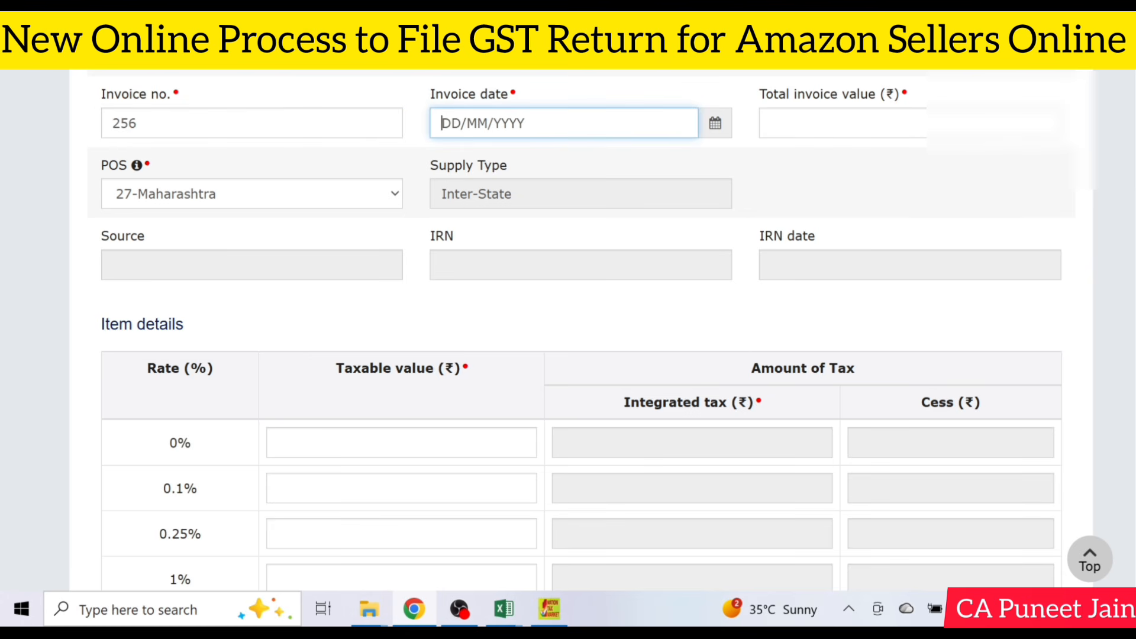
pyautogui.click(840, 123)
pyautogui.scroll(-6, 811, 168)
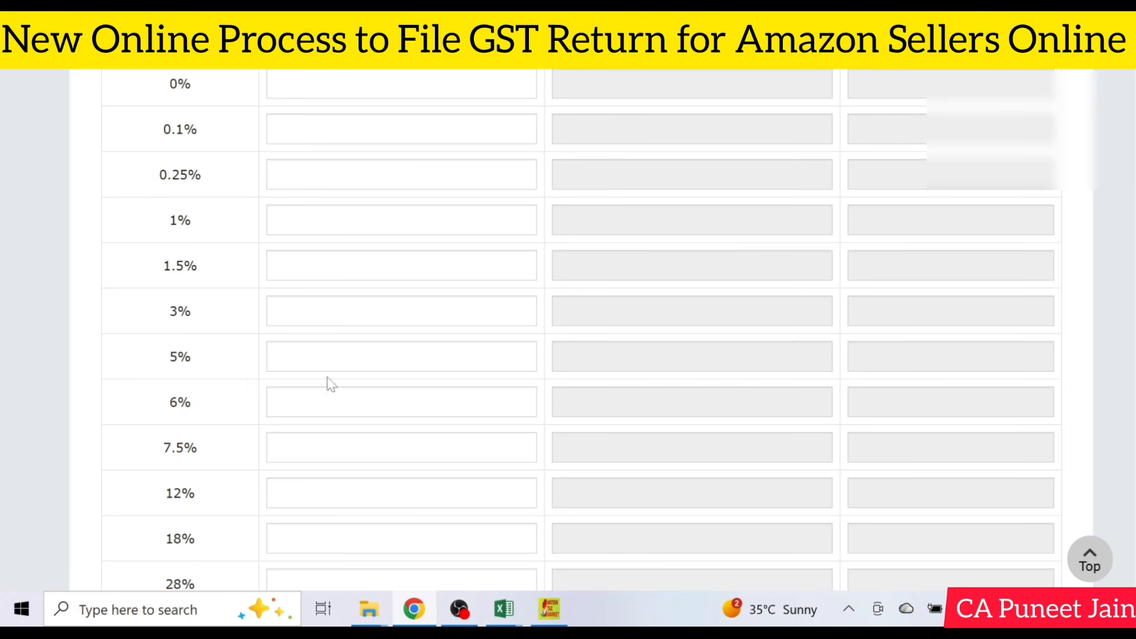
pyautogui.click(364, 352)
pyautogui.scroll(-2, 343, 393)
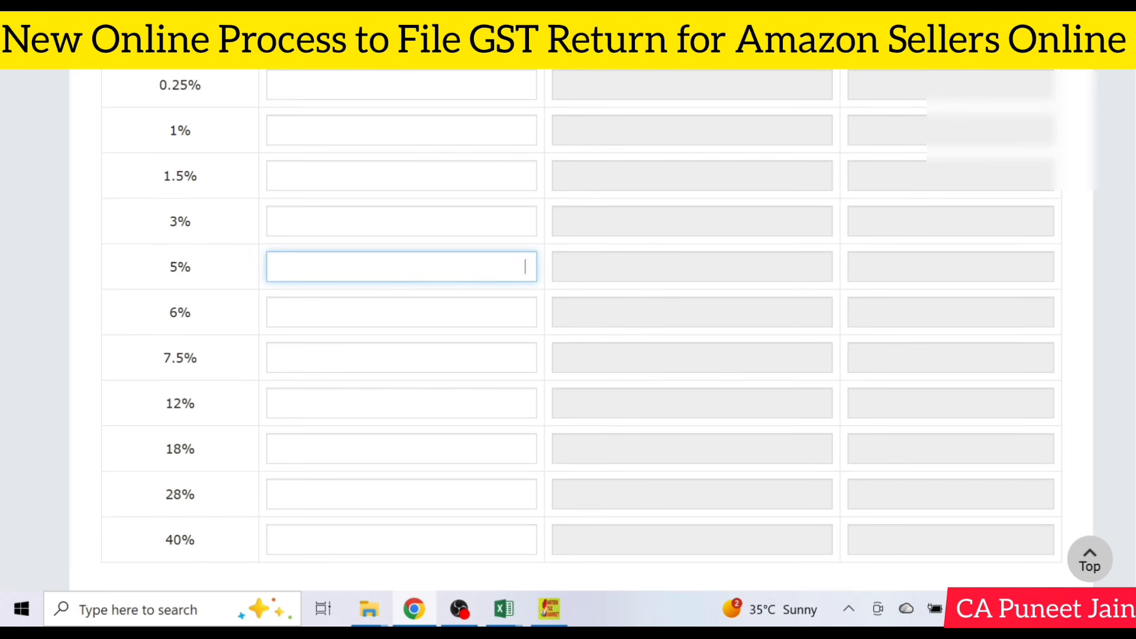
pyautogui.scroll(-2, 580, 325)
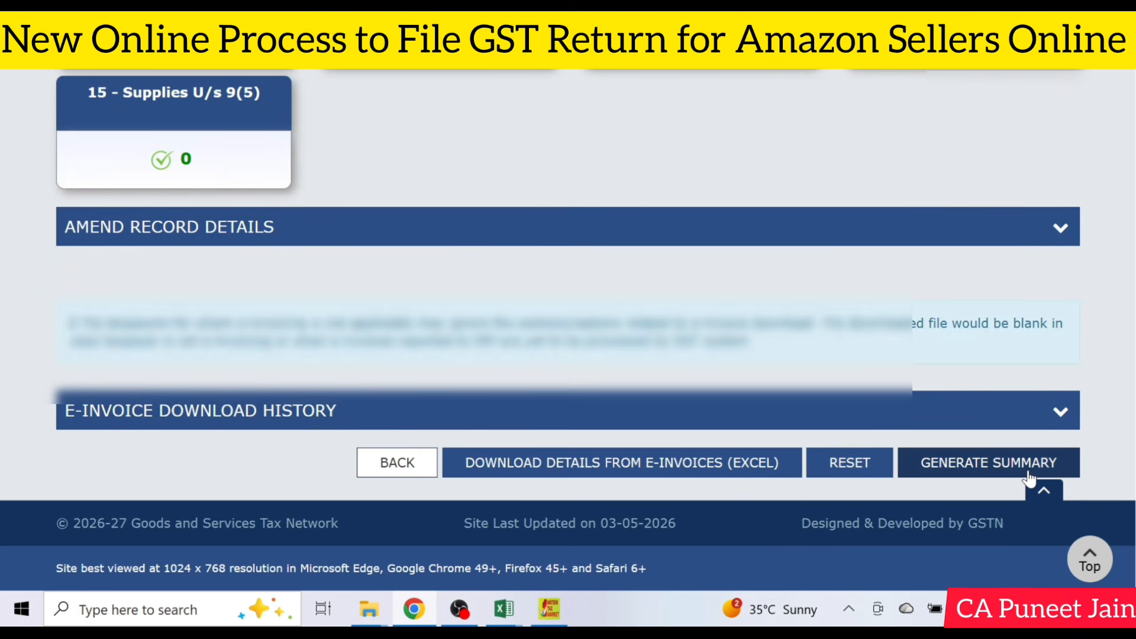
# Step: Generate the GSTR-1 summary, proceed to the consolidated summary and start filing the statement
pyautogui.click(1028, 474)
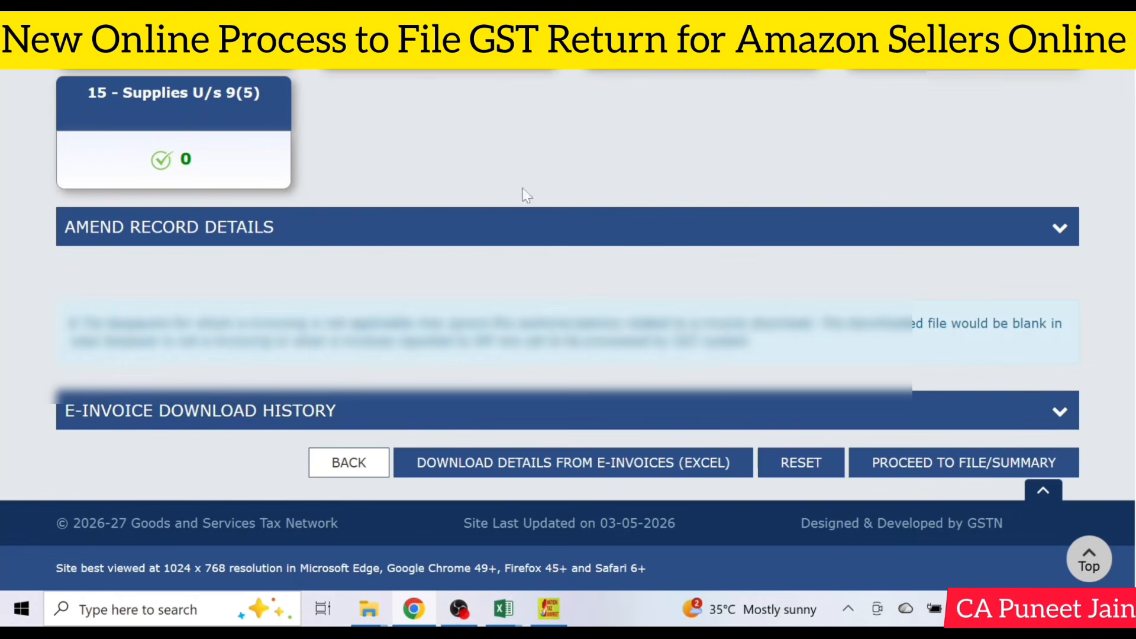
pyautogui.click(1014, 470)
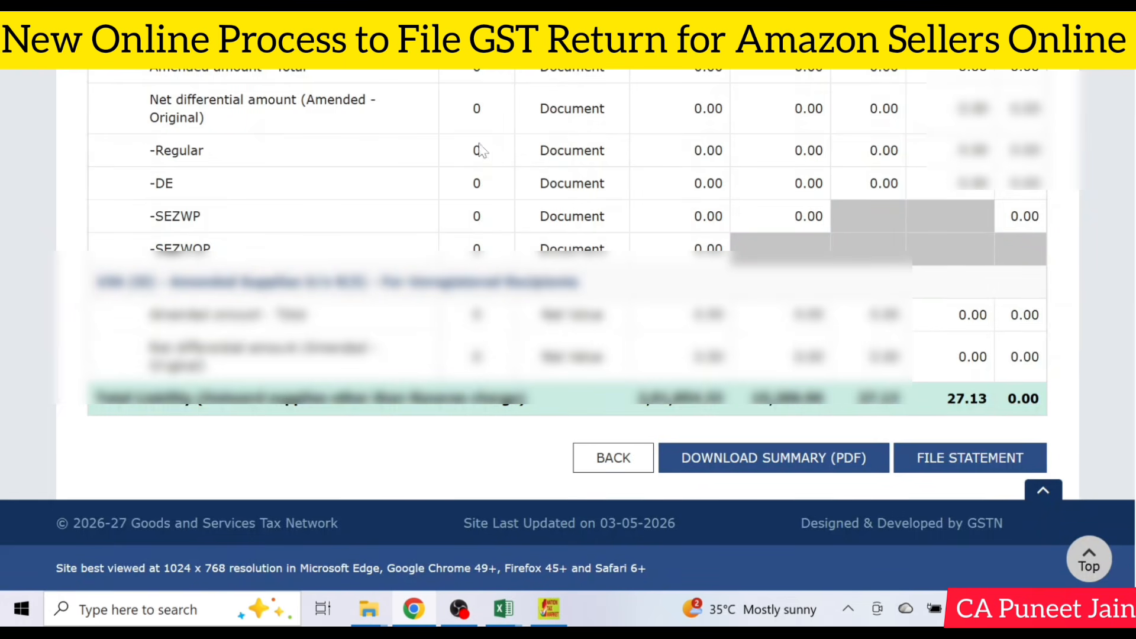
pyautogui.click(1001, 466)
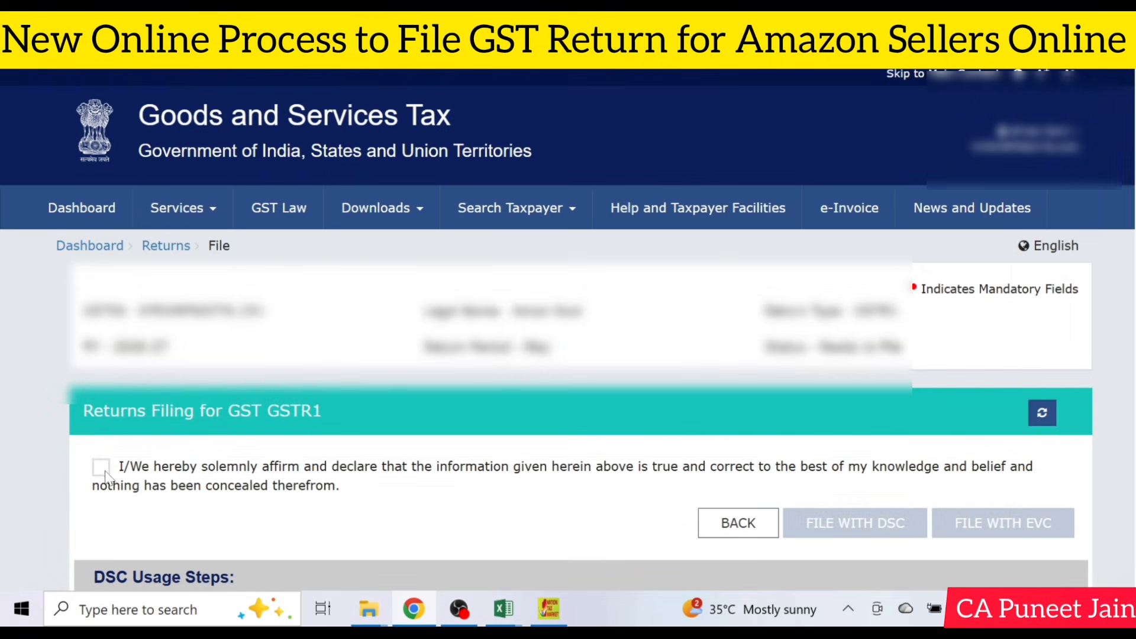
# Step: Accept the declaration for the GSTR-1 filing and choose the authorised signatory
pyautogui.click(101, 469)
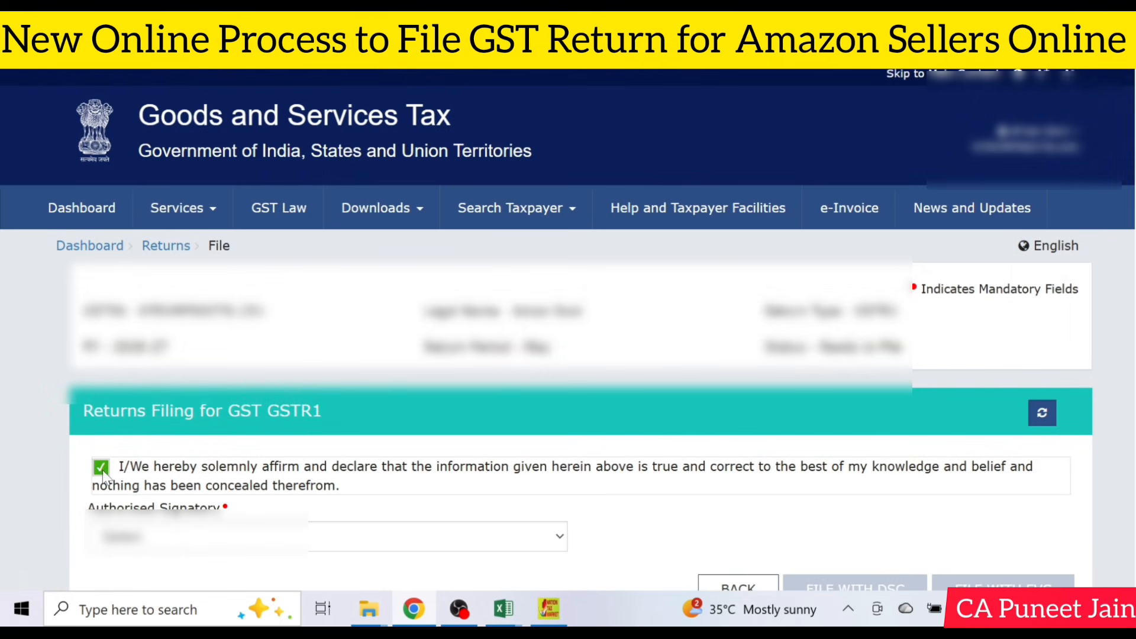
pyautogui.click(199, 539)
pyautogui.click(154, 510)
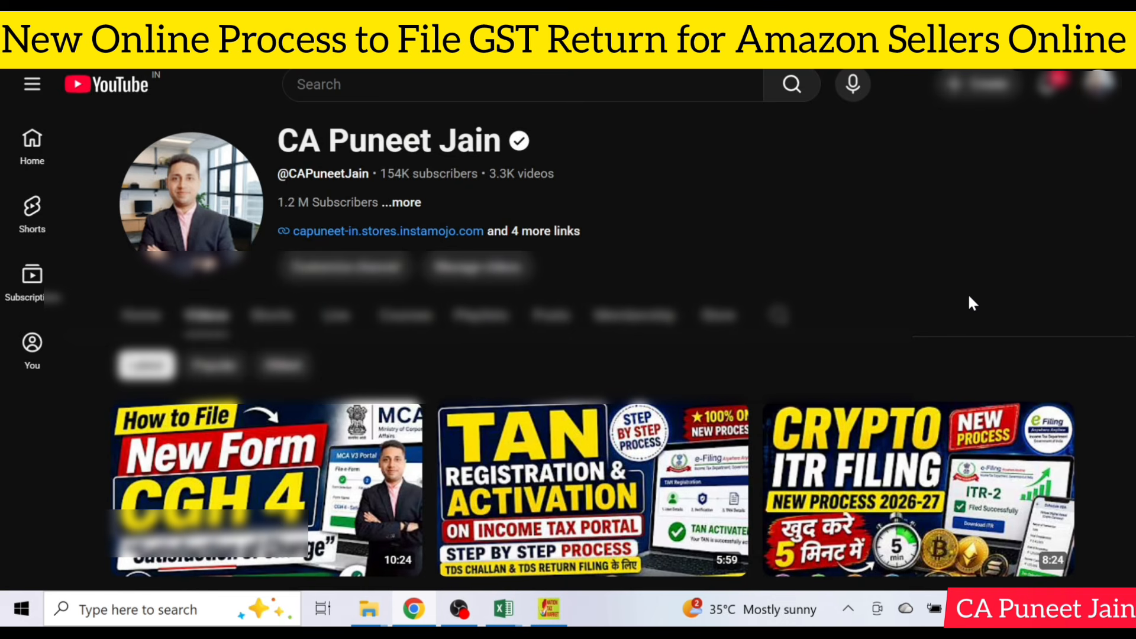
pyautogui.scroll(-3, 968, 301)
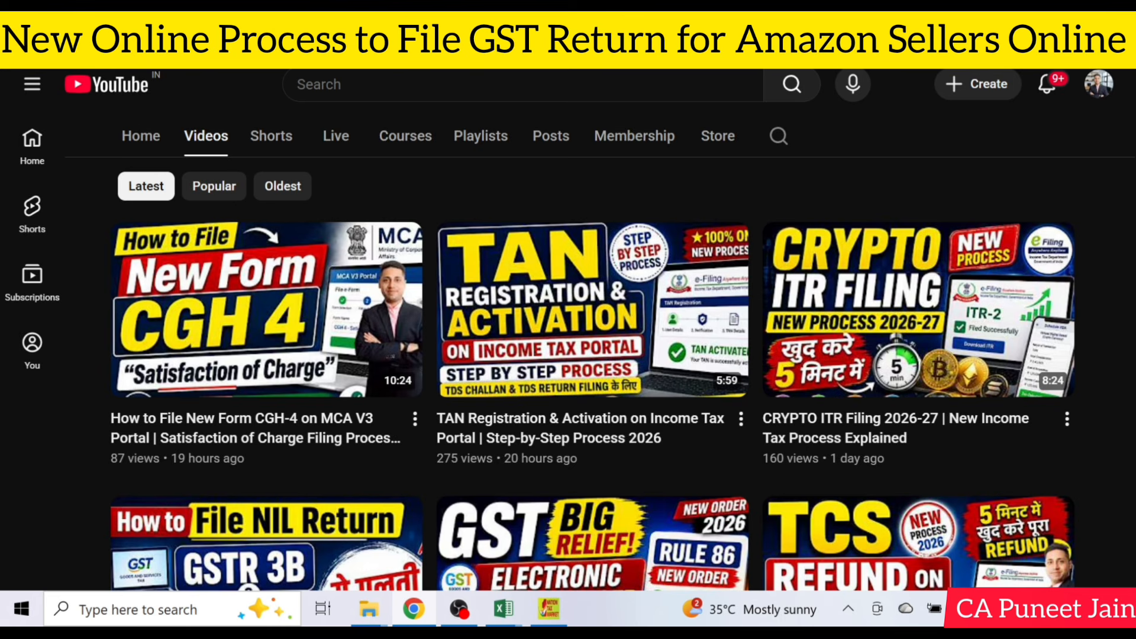
pyautogui.scroll(-3, 568, 371)
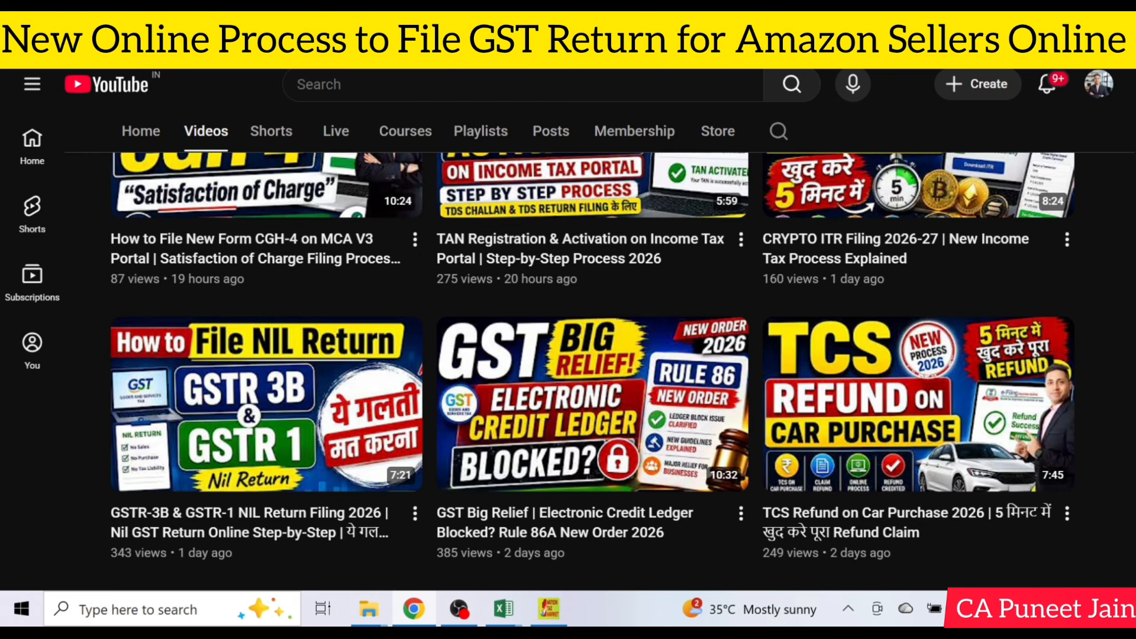
pyautogui.scroll(2, 592, 355)
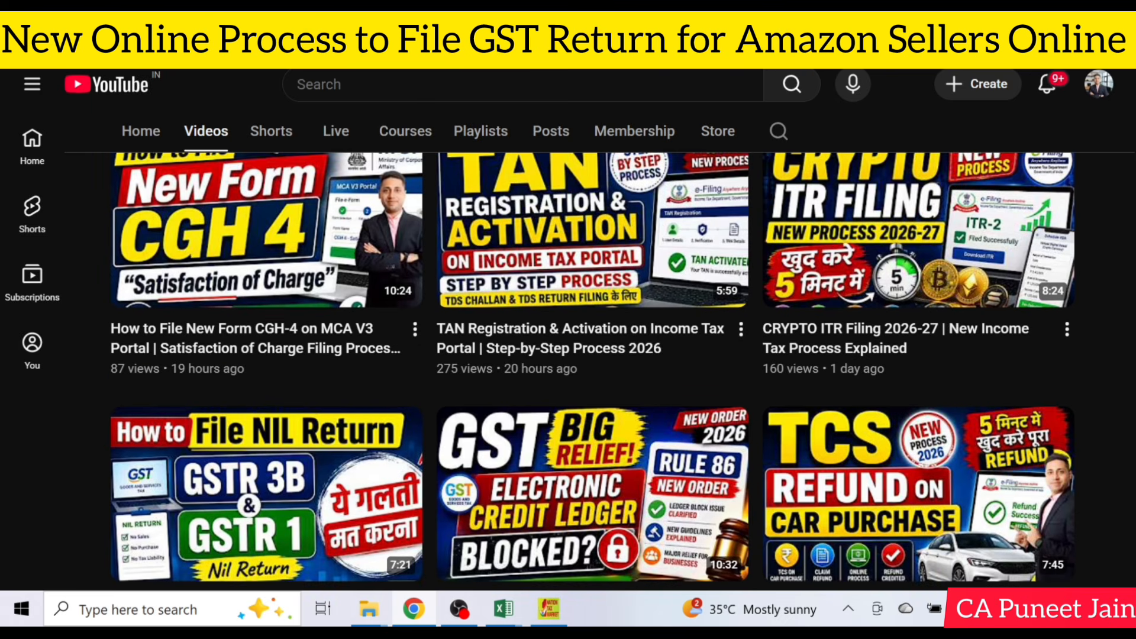
pyautogui.scroll(-4, 592, 355)
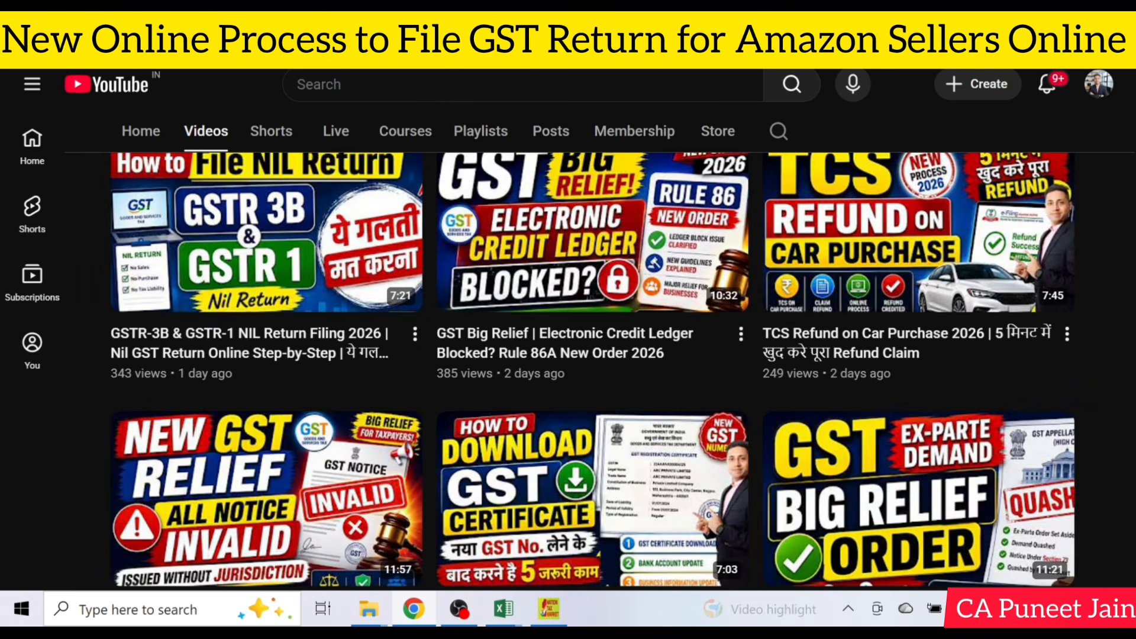